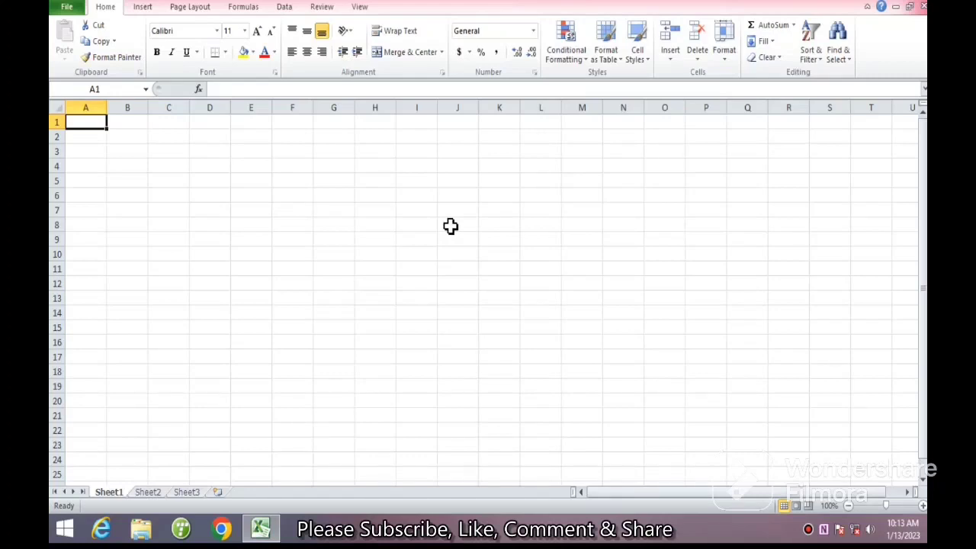
# - Close the blank workbook and open the FORMULA workbook from the Documents folder
pyautogui.hotkey('ctrl', 'w')
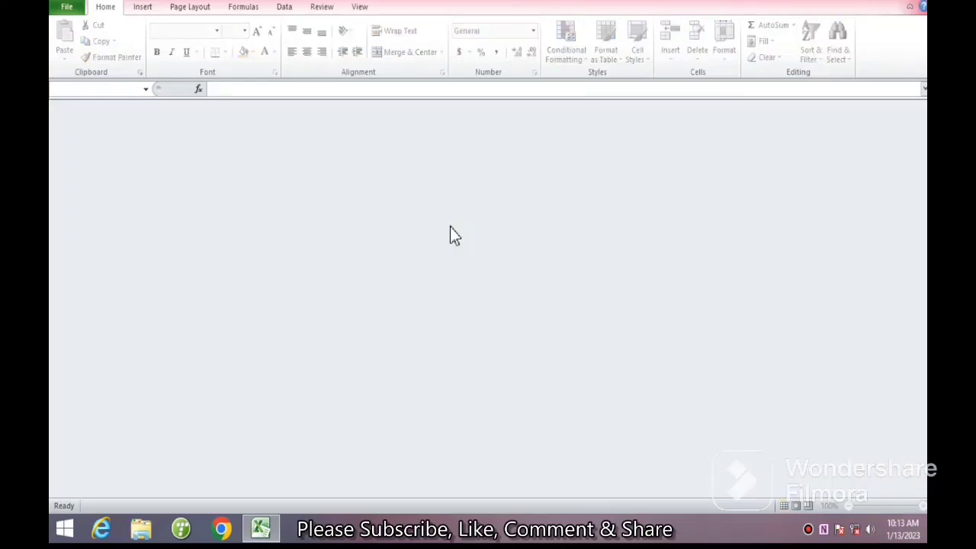
pyautogui.hotkey('ctrl', 'o')
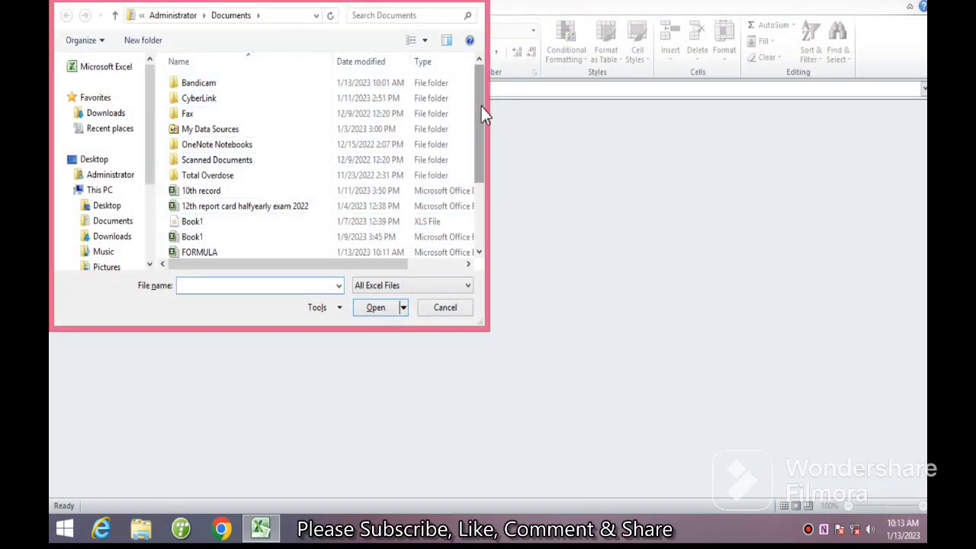
pyautogui.moveTo(481, 107); pyautogui.dragTo(485, 166)
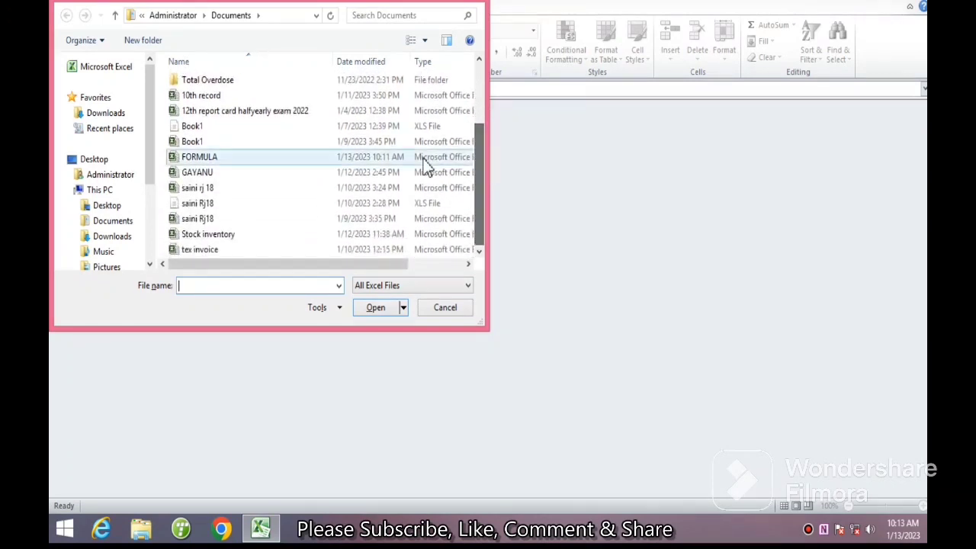
pyautogui.click(232, 159)
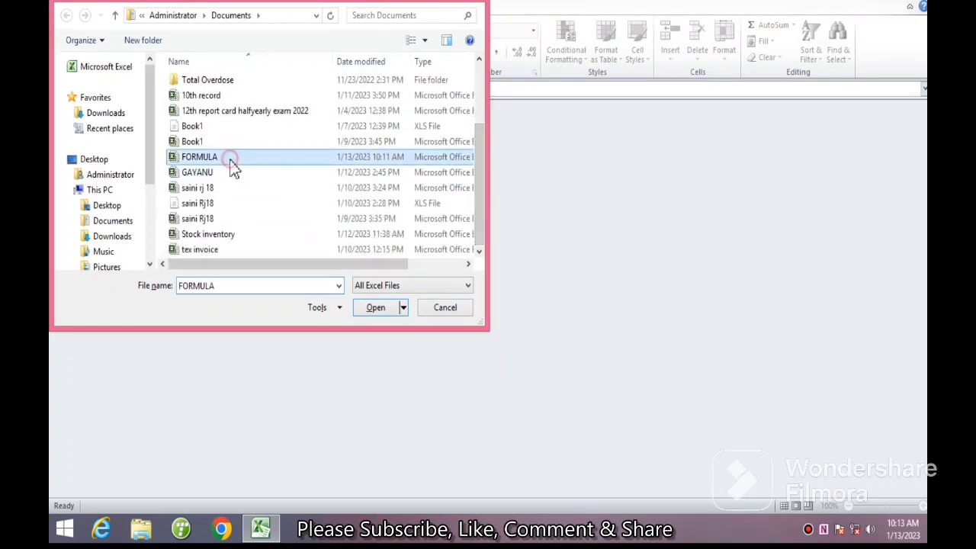
pyautogui.click(382, 313)
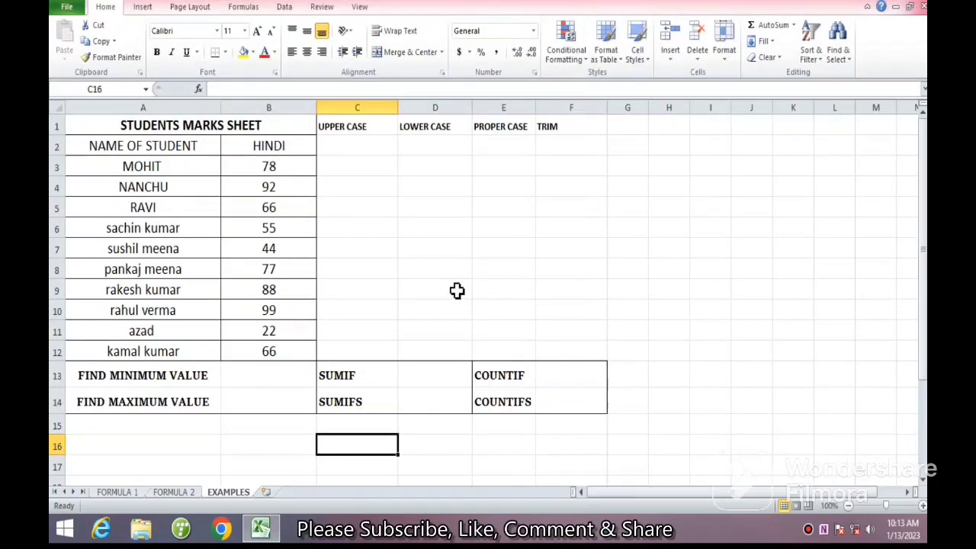
# - On the FORMULA 2 sheet, enter MIN beside FIND MINIMUM VALUE and MAX beside FIND MAXIMUM VALUE
pyautogui.click(180, 492)
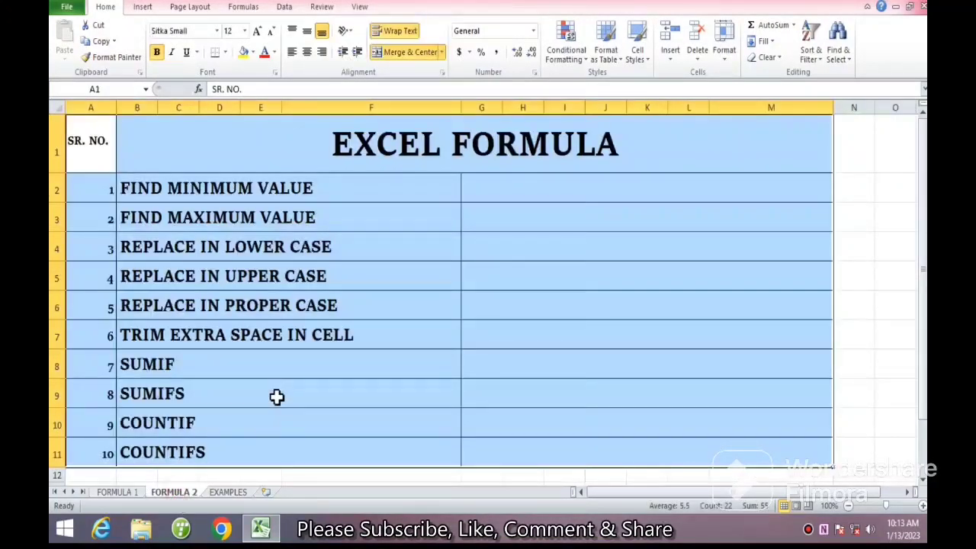
pyautogui.click(423, 250)
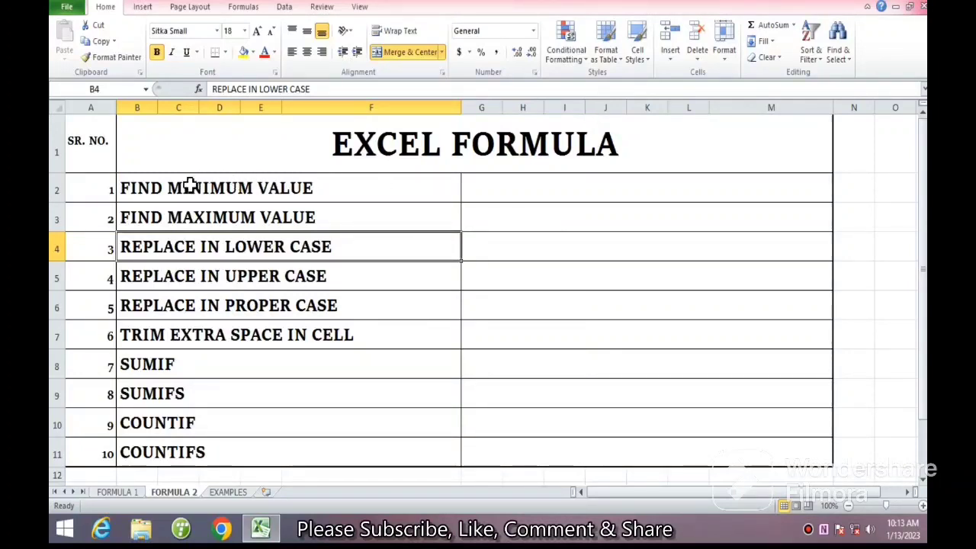
pyautogui.click(167, 188)
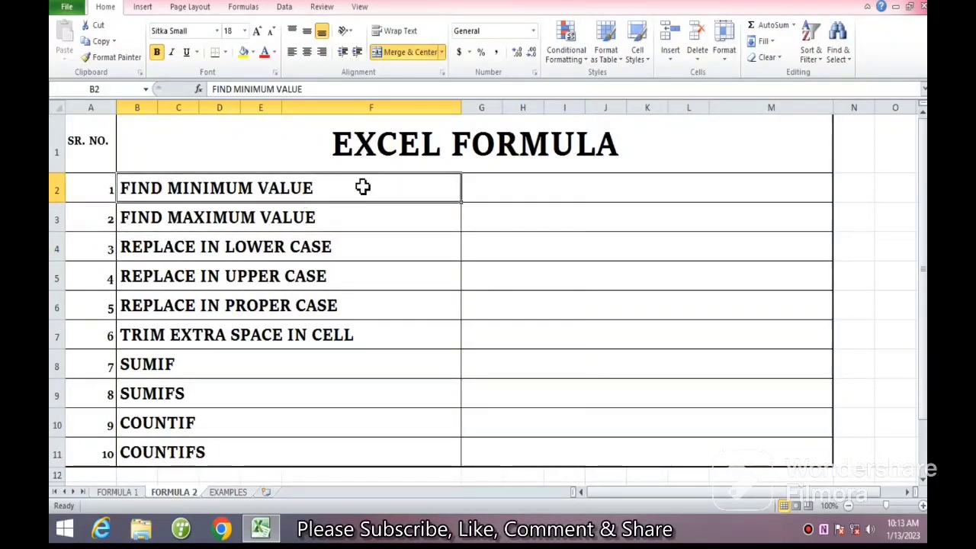
pyautogui.click(507, 186)
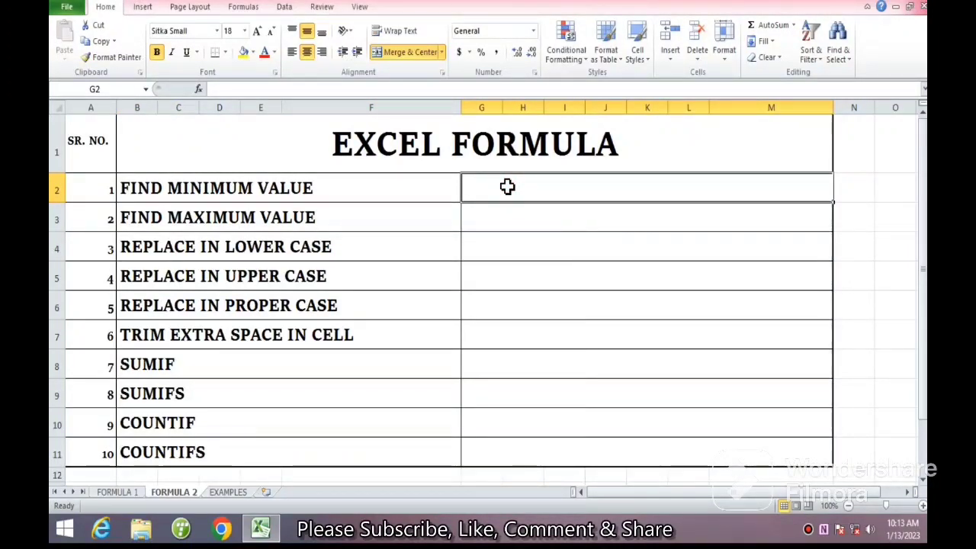
pyautogui.write('MIN')
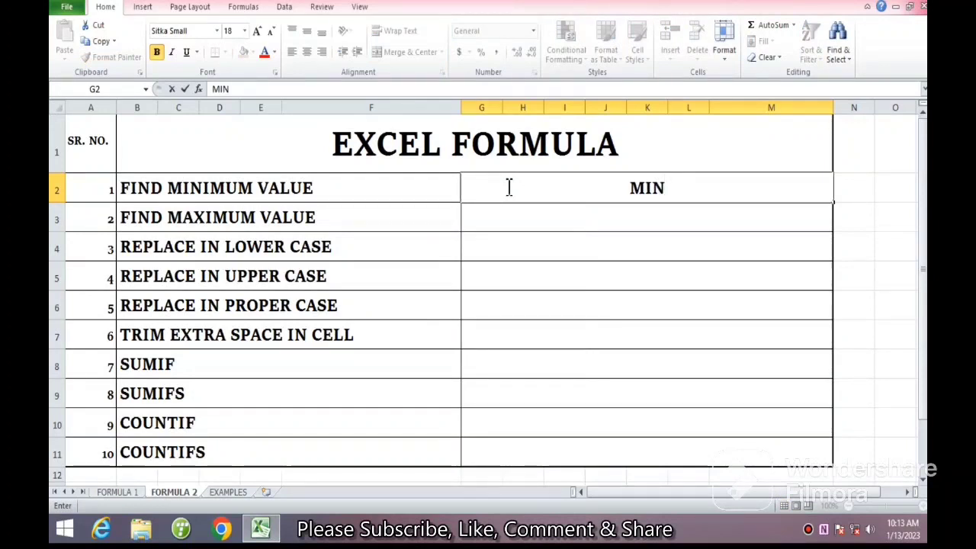
pyautogui.press('Return')
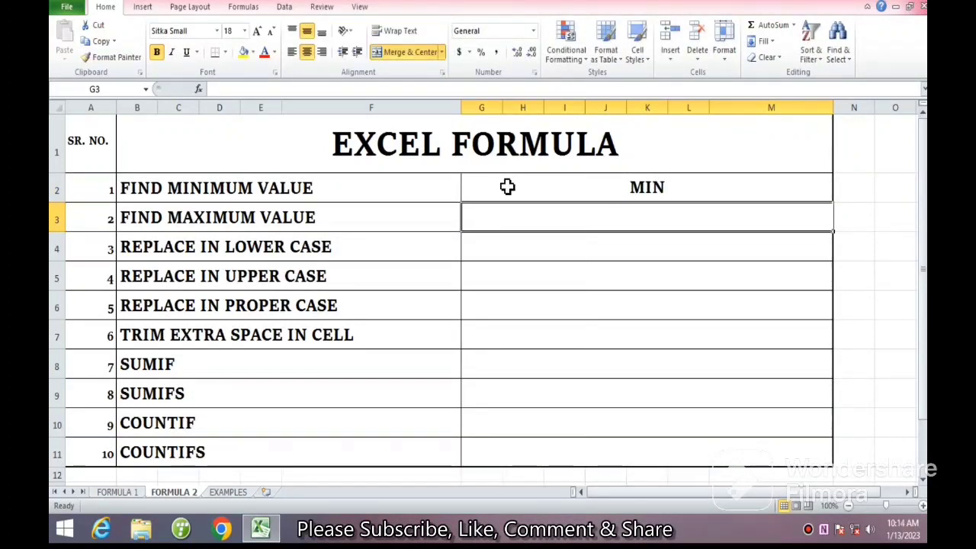
pyautogui.click(548, 182)
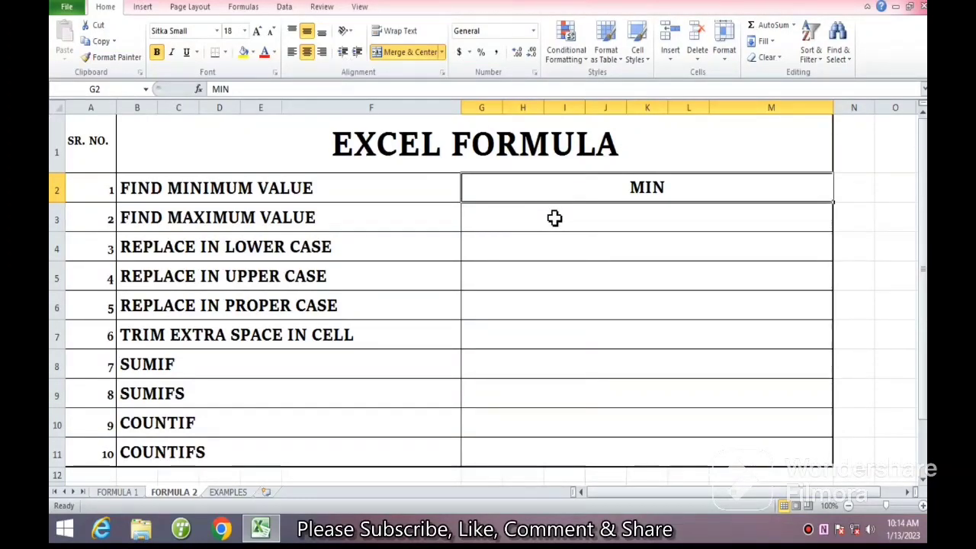
pyautogui.click(554, 218)
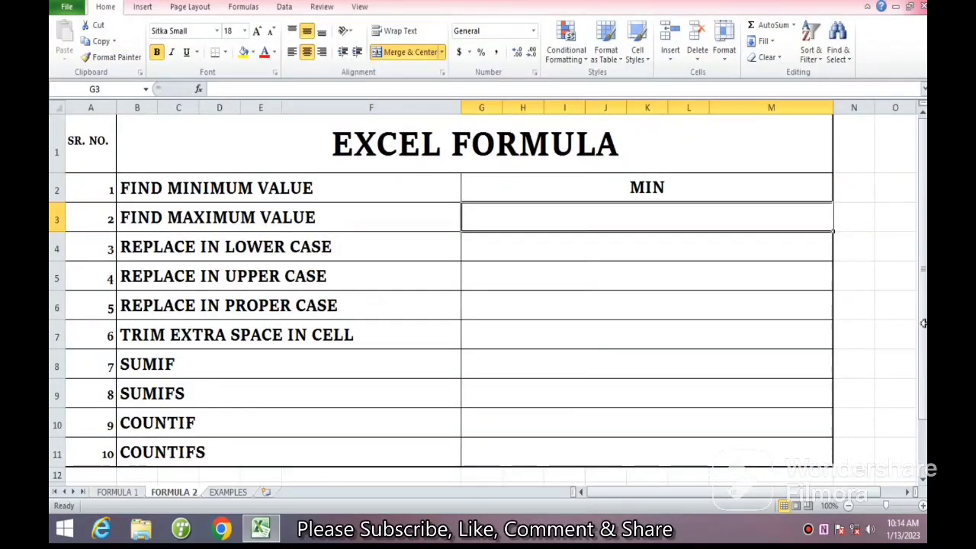
pyautogui.write('MAX')
pyautogui.press('Return')
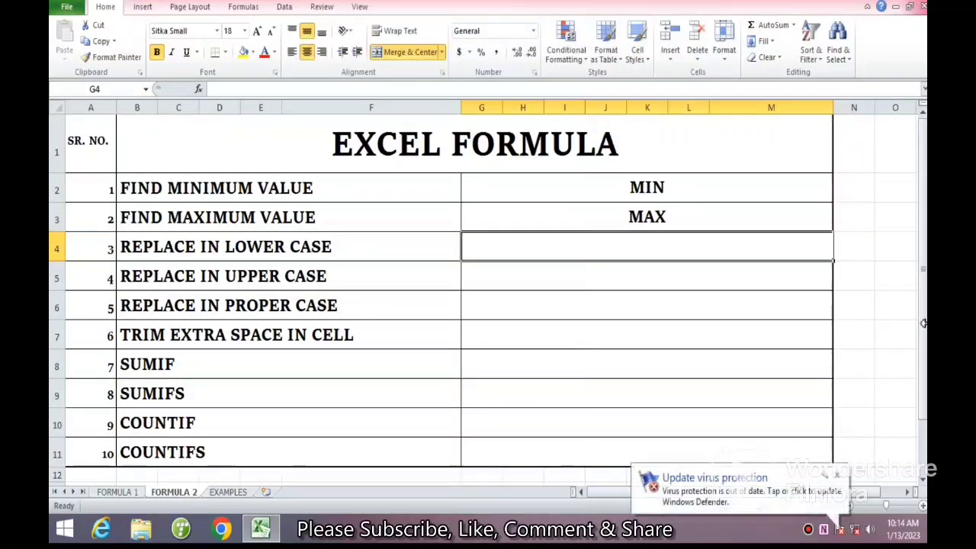
# - Enter LOWER beside REPLACE IN LOWER CASE and UPPER beside REPLACE IN UPPER CASE
pyautogui.write('LOW')
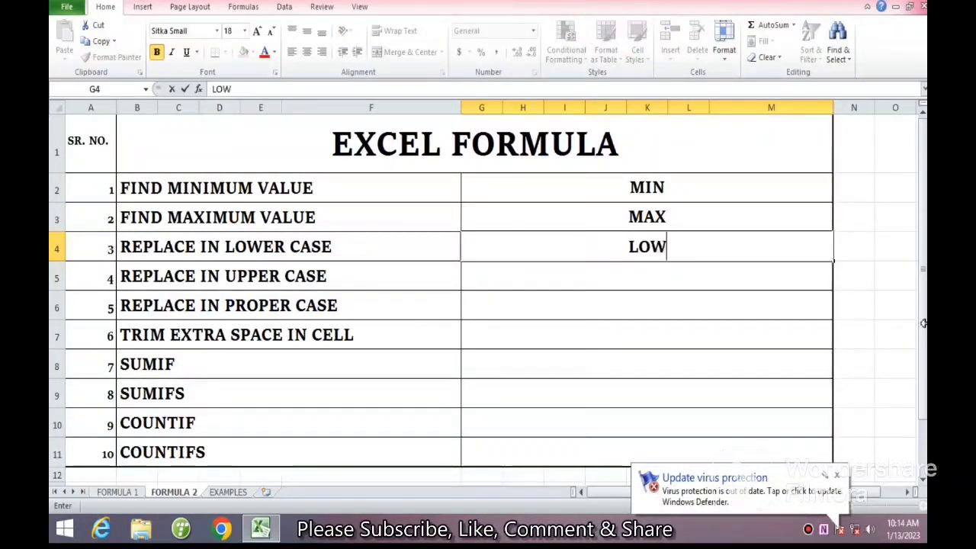
pyautogui.write('ER')
pyautogui.press('Return')
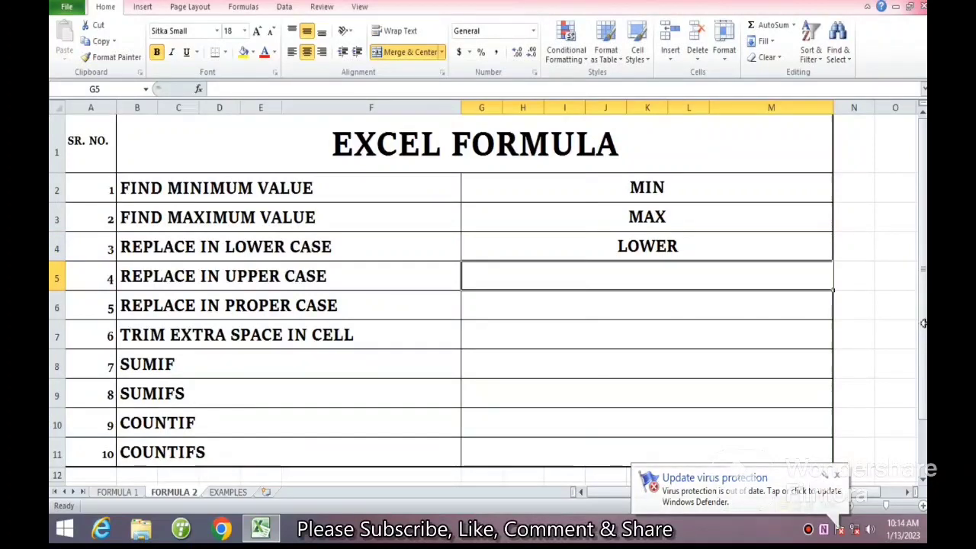
pyautogui.write('UPPER')
pyautogui.press('Return')
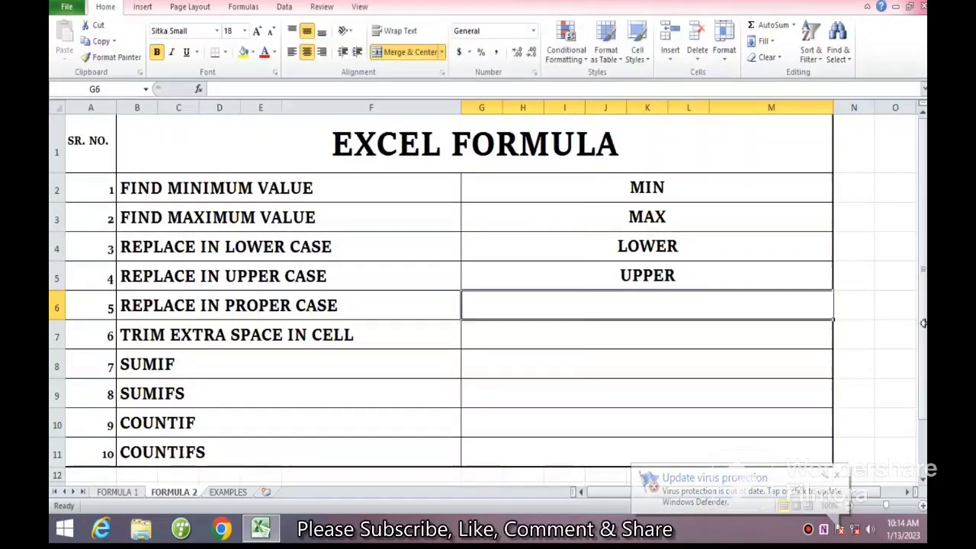
# - Enter PROPER beside REPLACE IN PROPER CASE and TRIM beside TRIM EXTRA SPACE IN CELL
pyautogui.write('PROPER')
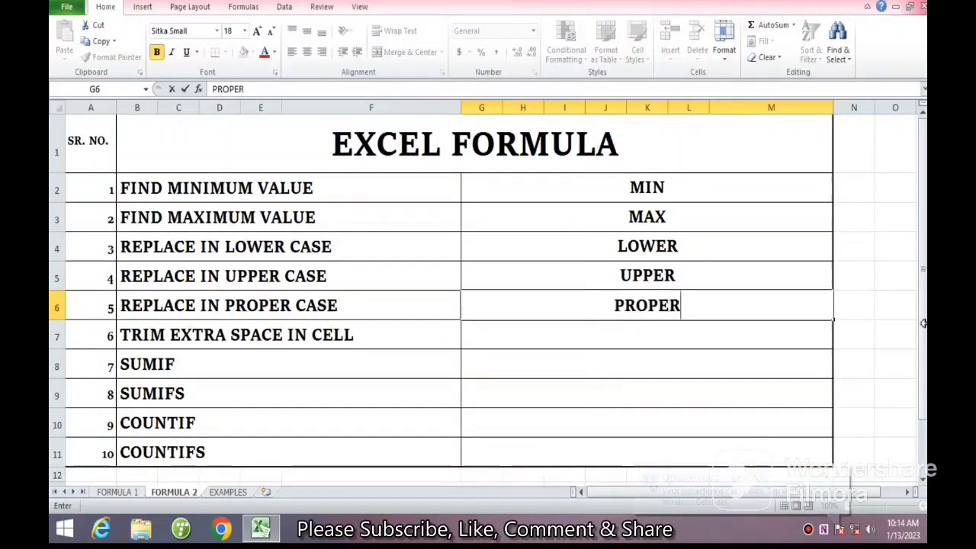
pyautogui.press('Return')
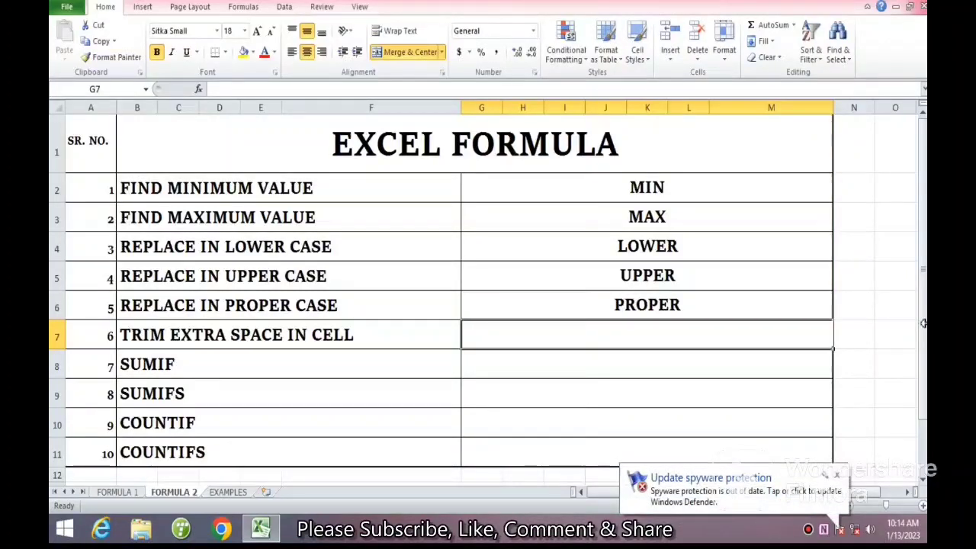
pyautogui.write('TRIM')
pyautogui.press('Return')
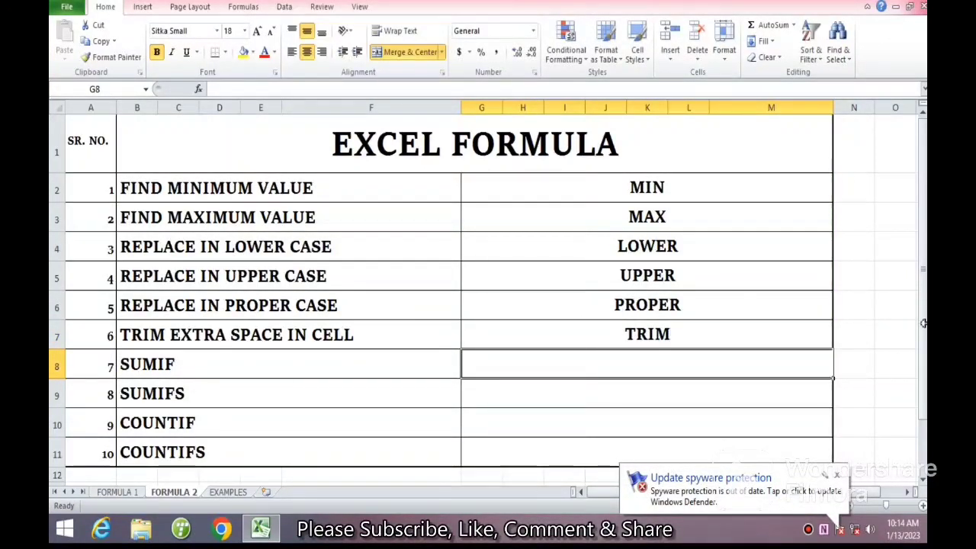
# - Fill in the function names SUMIF in G8 and SUMIFS in G9 beside their matching descriptions
pyautogui.write('SUM')
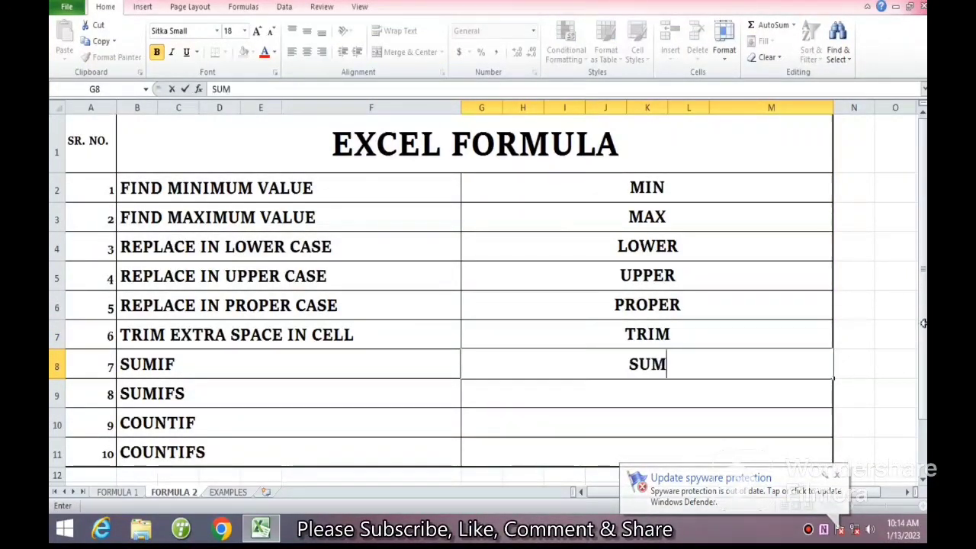
pyautogui.write('IF')
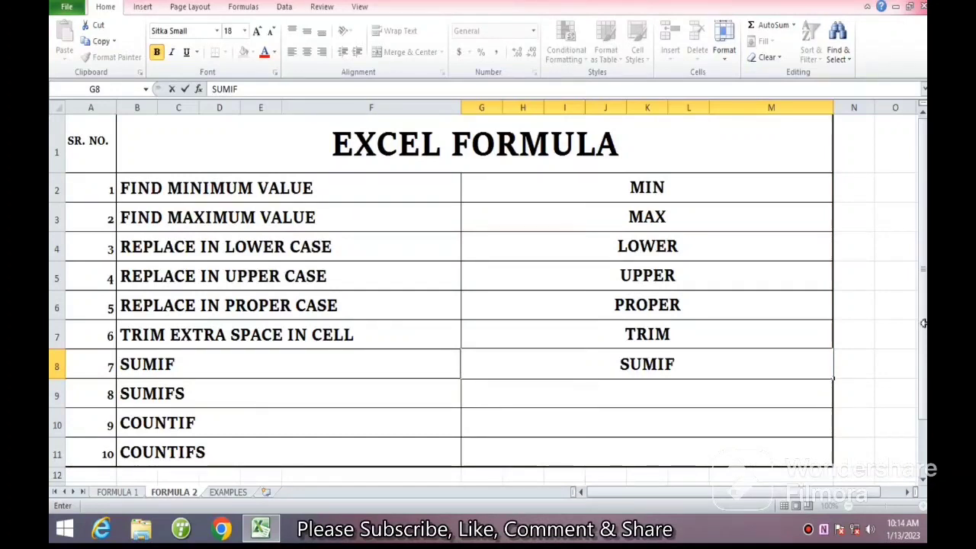
pyautogui.press('Return')
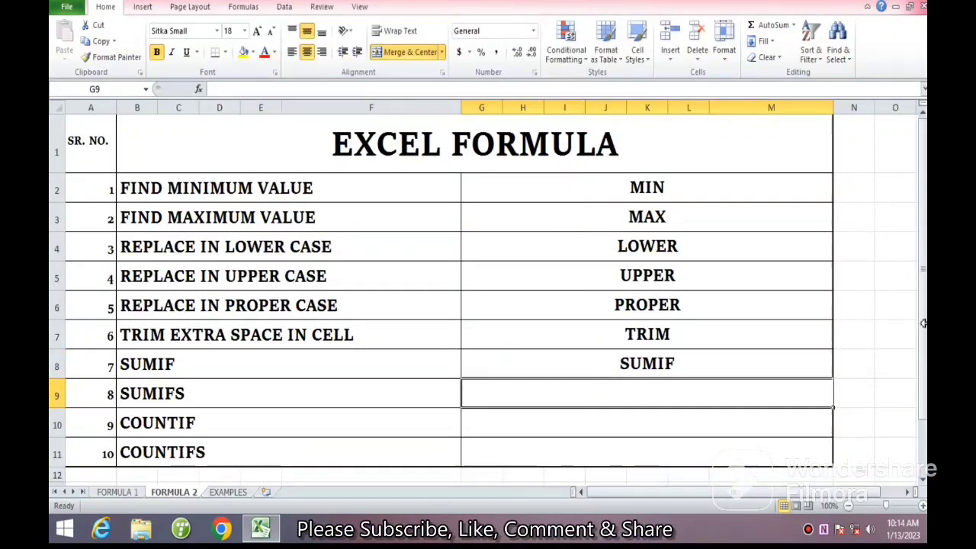
pyautogui.write('SUMIFS')
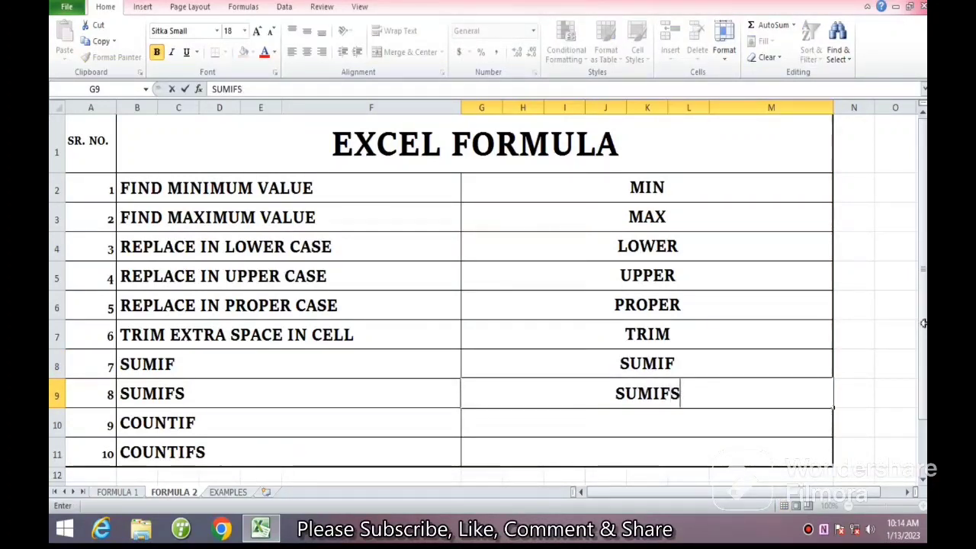
pyautogui.press('Return')
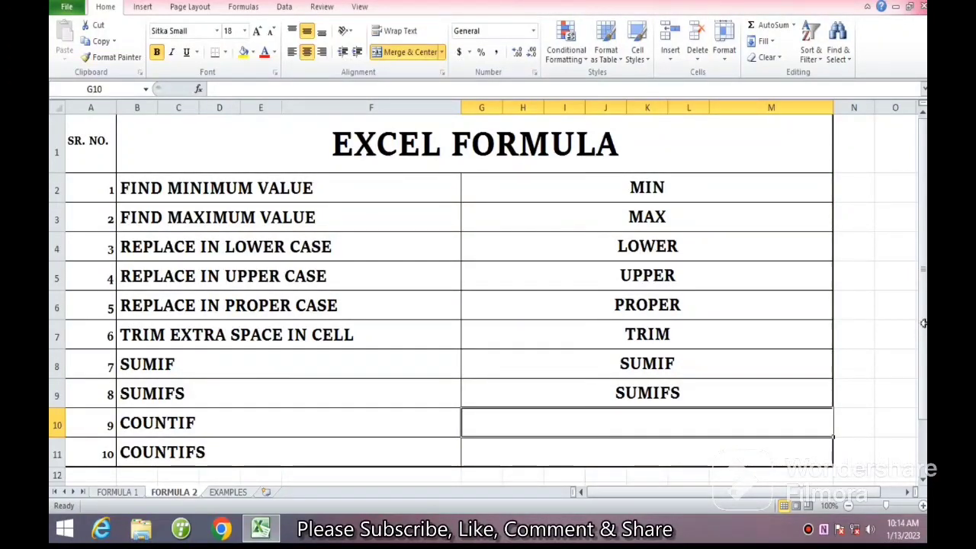
# - Fill in the function names COUNTIF in G10 and COUNTIFS in G11 to complete the formula list
pyautogui.write('C')
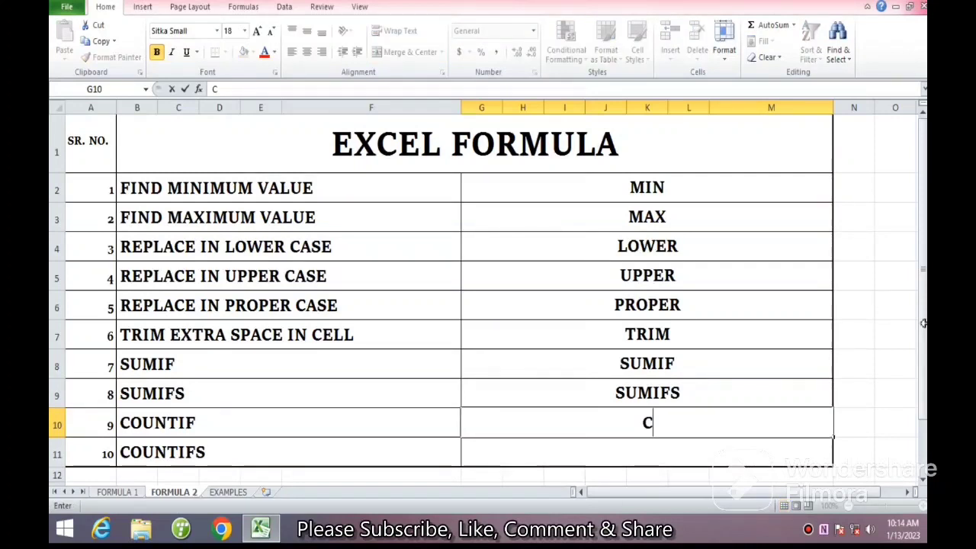
pyautogui.write('OUNTIF')
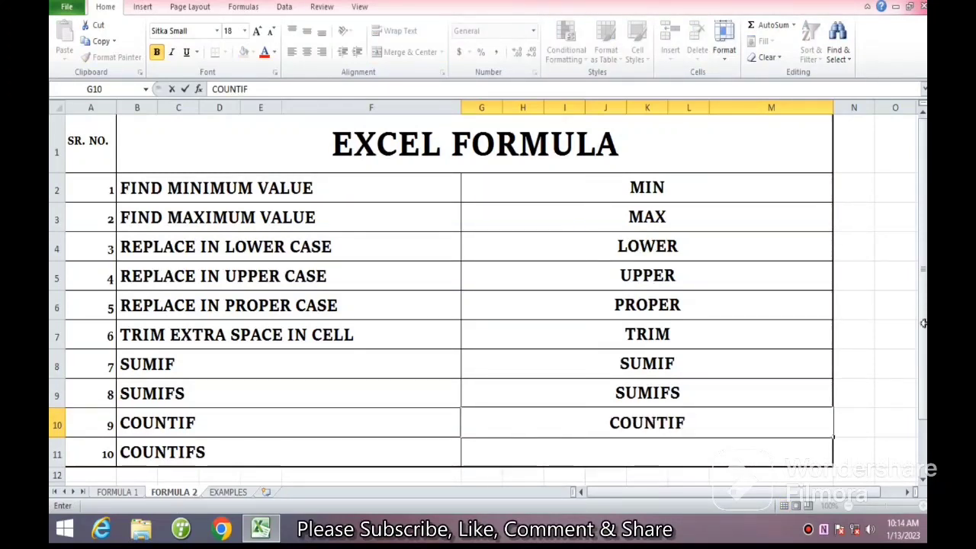
pyautogui.press('Return')
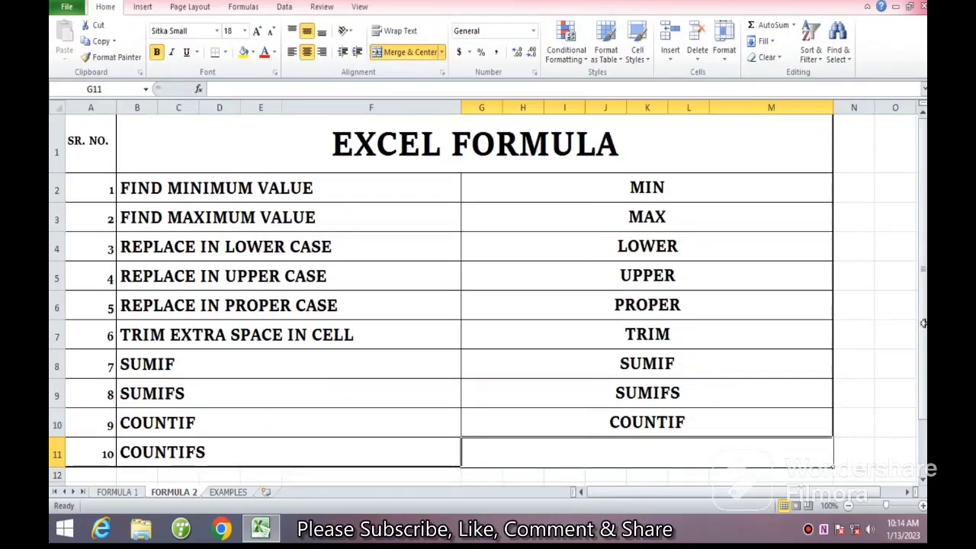
pyautogui.write('COUN')
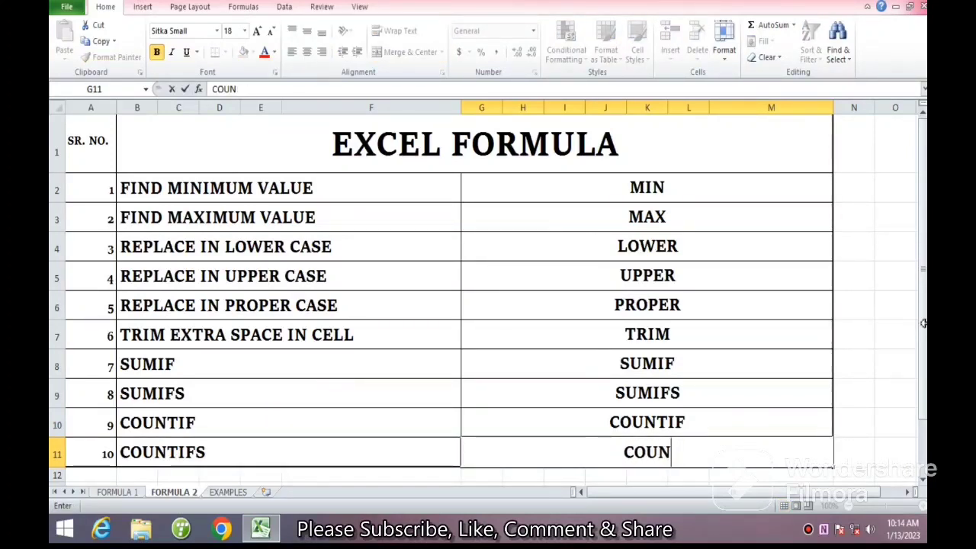
pyautogui.write('TIFS')
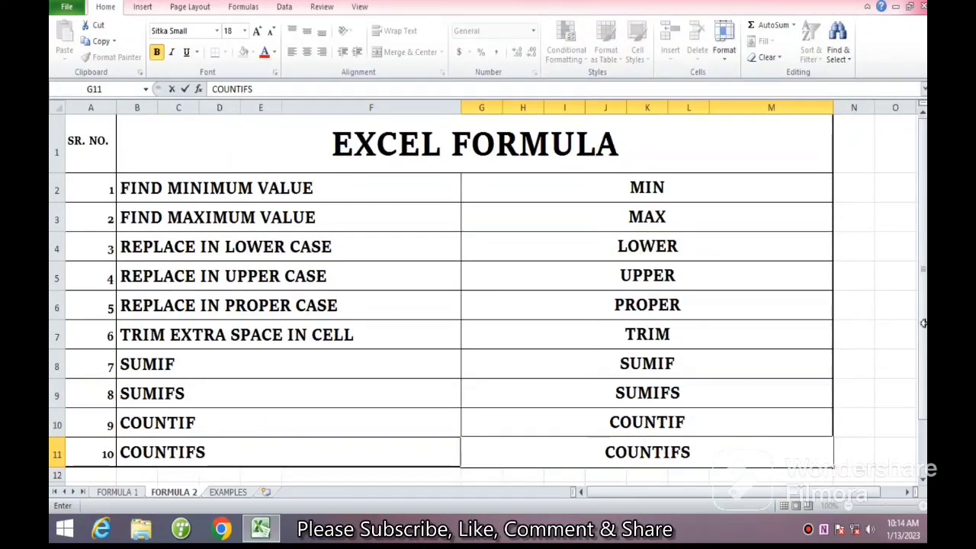
pyautogui.press('Up')
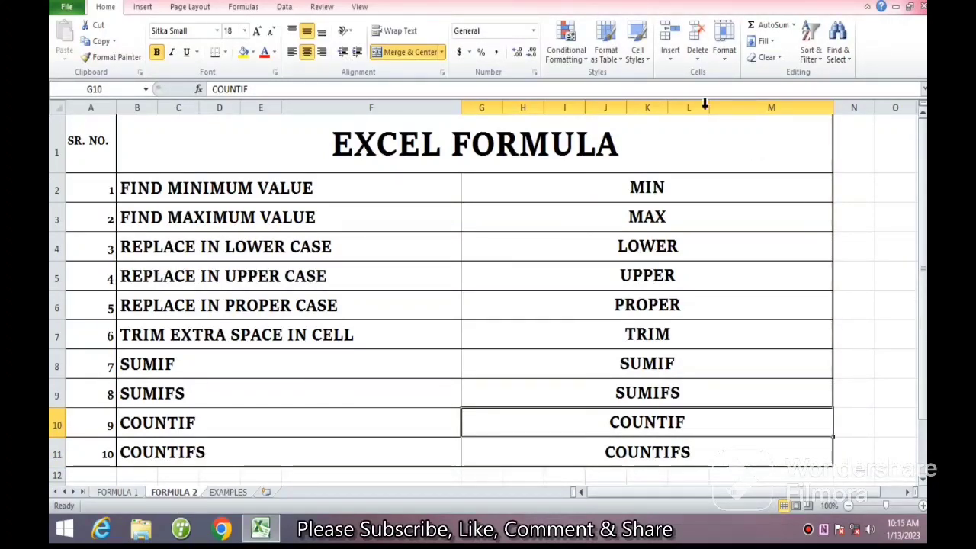
# - Review the minimum-value row on the FORMULA 2 sheet and return to the EXAMPLES sheet
pyautogui.click(231, 493)
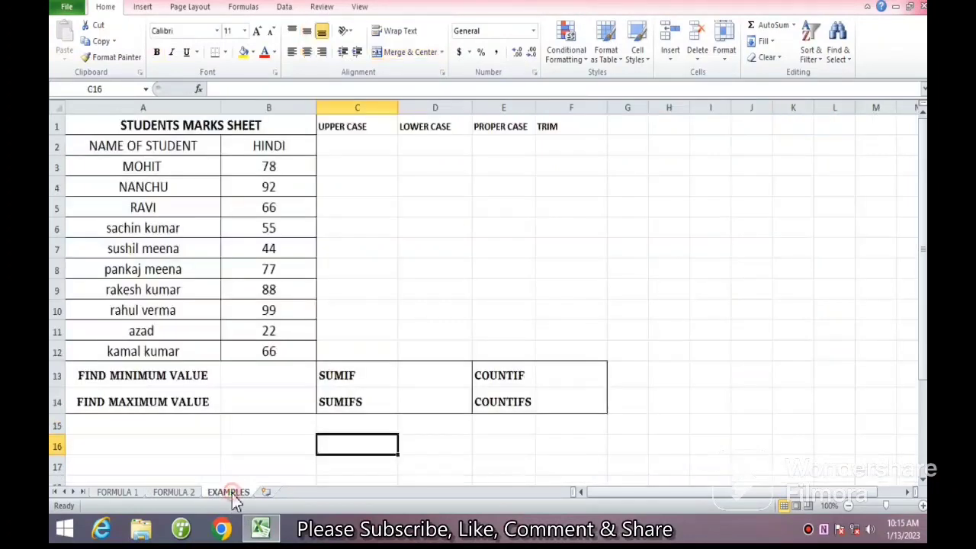
pyautogui.click(185, 494)
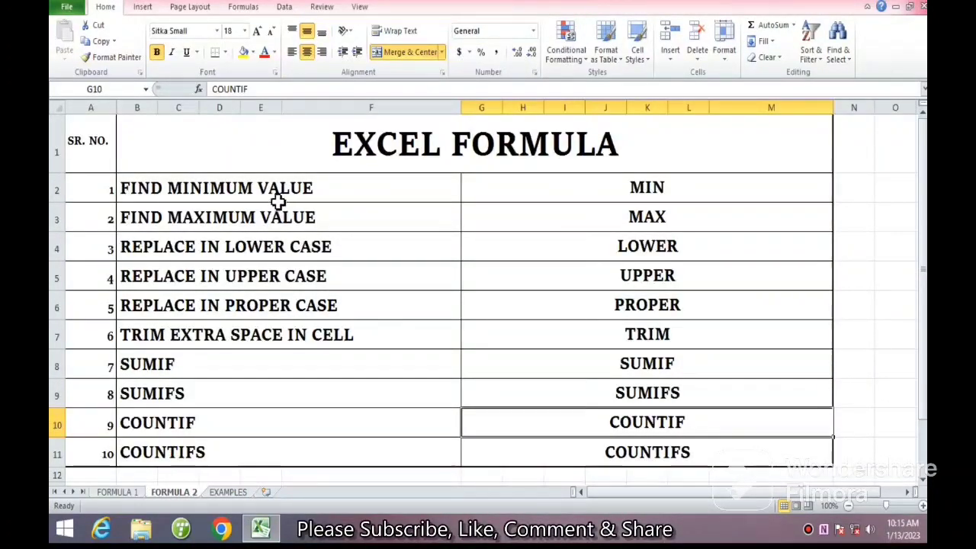
pyautogui.moveTo(279, 200); pyautogui.dragTo(521, 192)
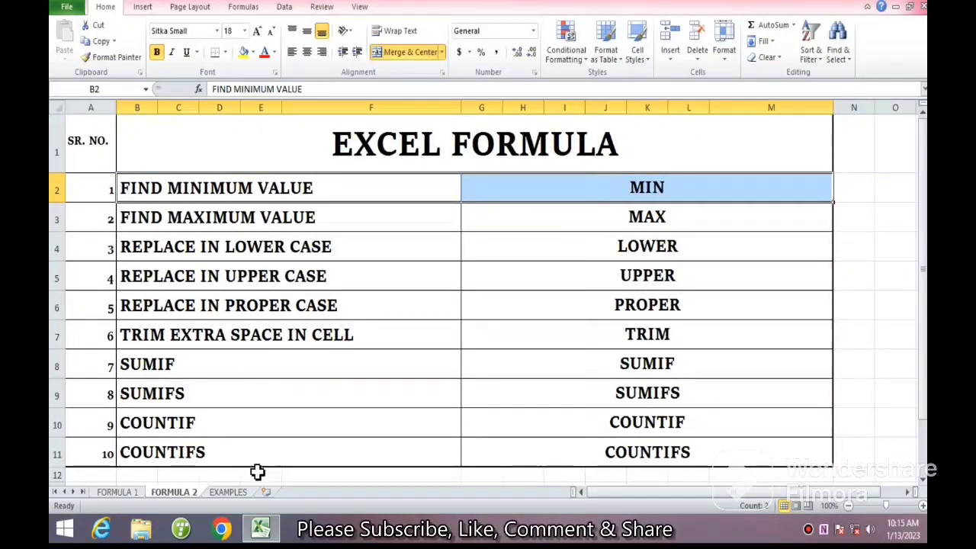
pyautogui.click(229, 494)
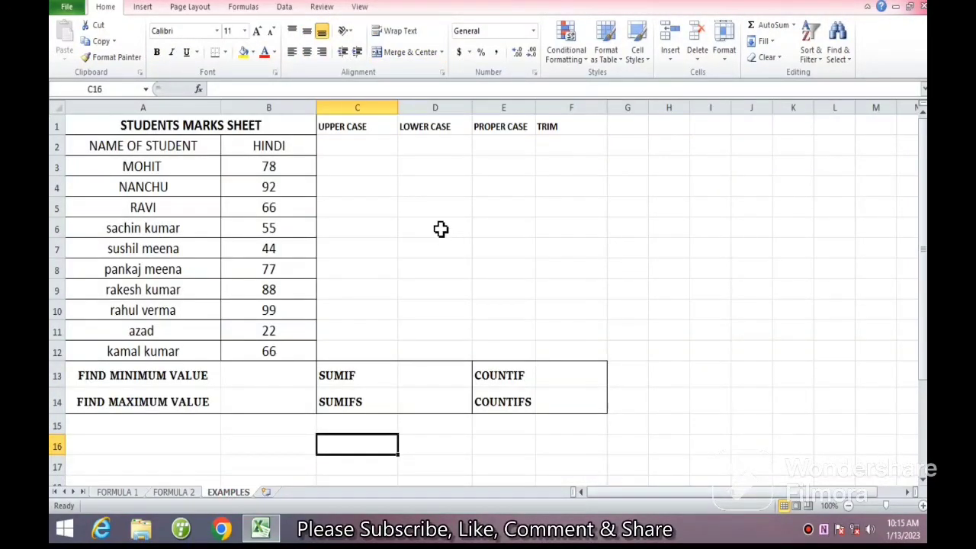
# - Review the title, the student name column and the HINDI marks column of the marks sheet
pyautogui.click(155, 128)
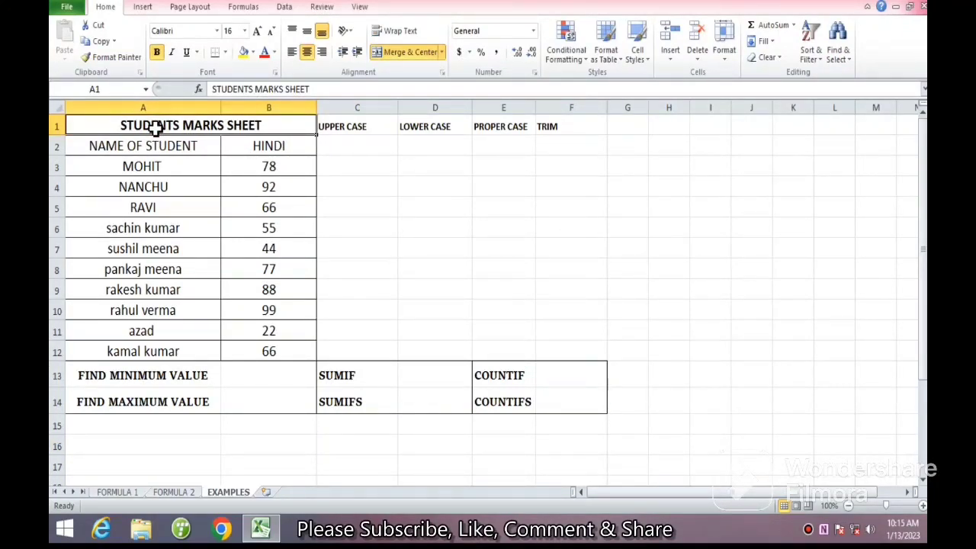
pyautogui.moveTo(177, 147); pyautogui.dragTo(162, 352)
pyautogui.moveTo(279, 145); pyautogui.dragTo(285, 351)
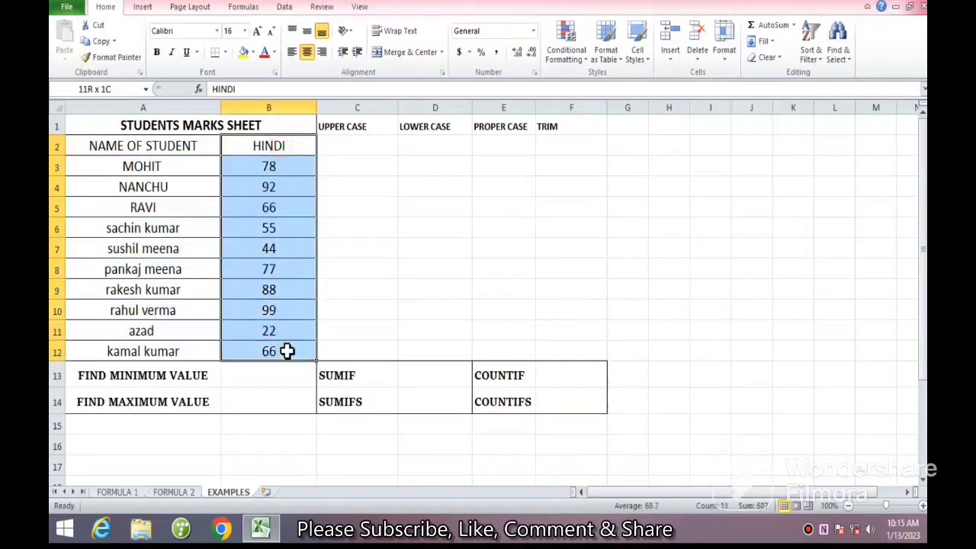
pyautogui.click(423, 215)
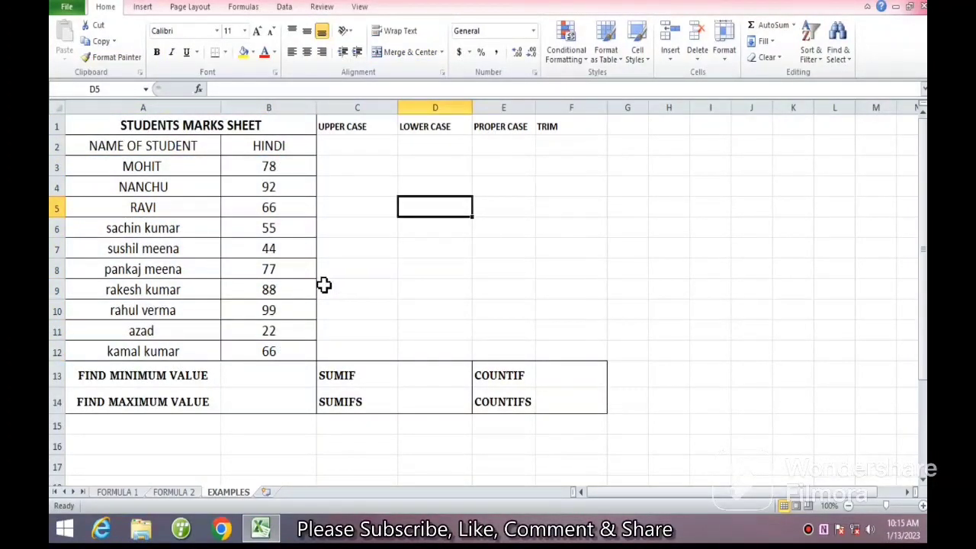
# - Enter =MIN(B3:B12) in B13 beside FIND MINIMUM VALUE and compare the result with the marks in row 11
pyautogui.click(233, 374)
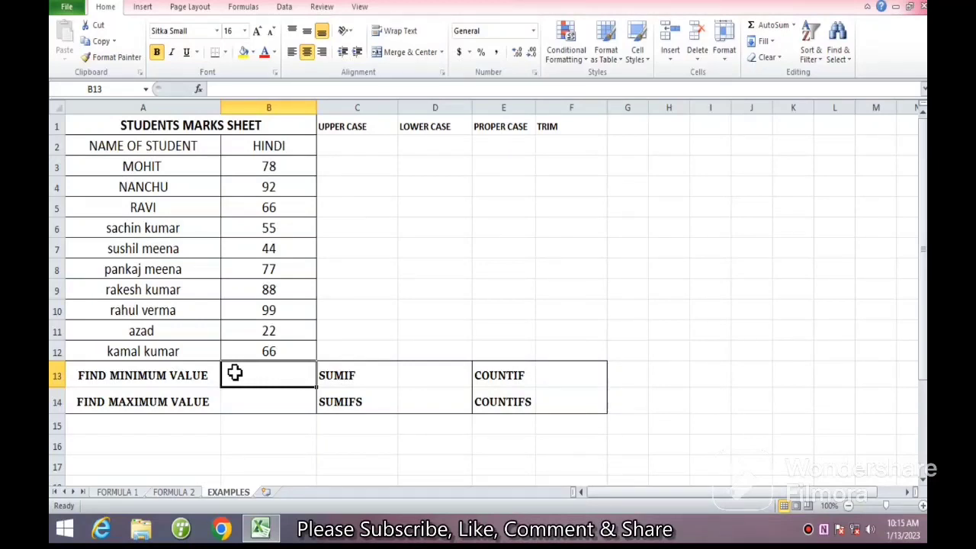
pyautogui.write('=')
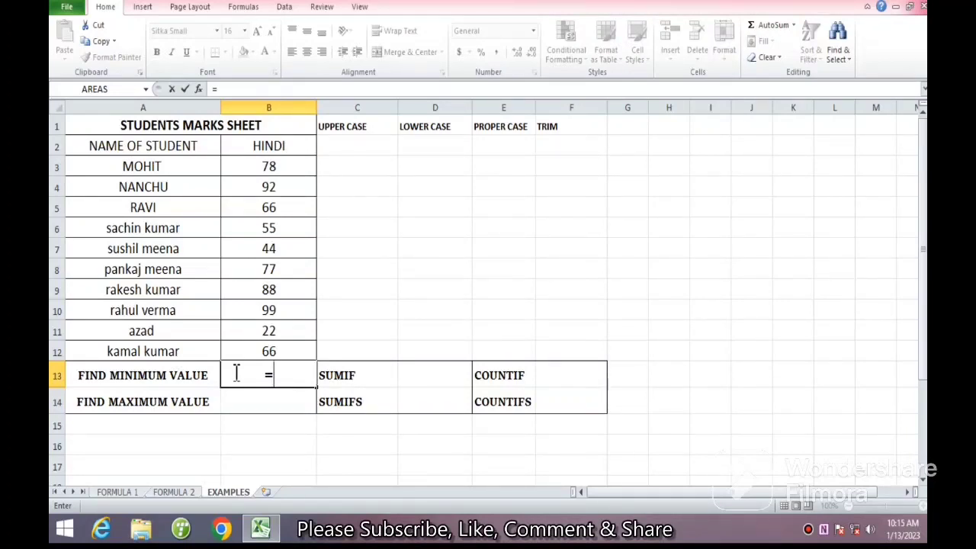
pyautogui.write('MIN')
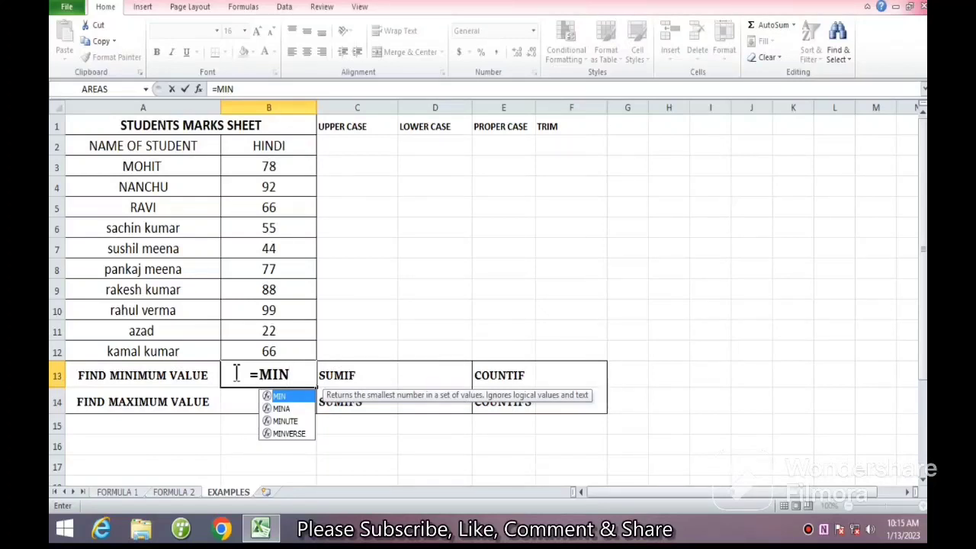
pyautogui.write('(')
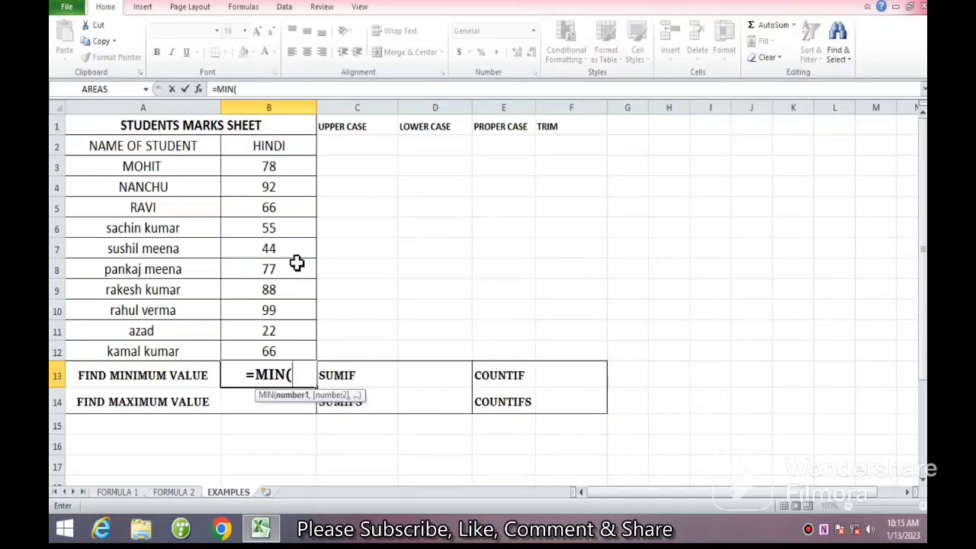
pyautogui.click(256, 167)
pyautogui.moveTo(256, 167); pyautogui.dragTo(283, 351)
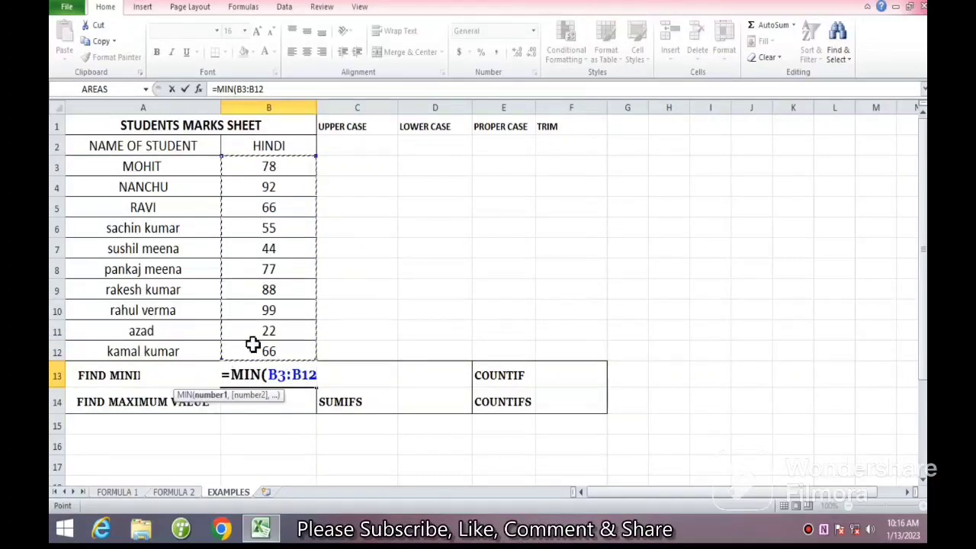
pyautogui.write(')')
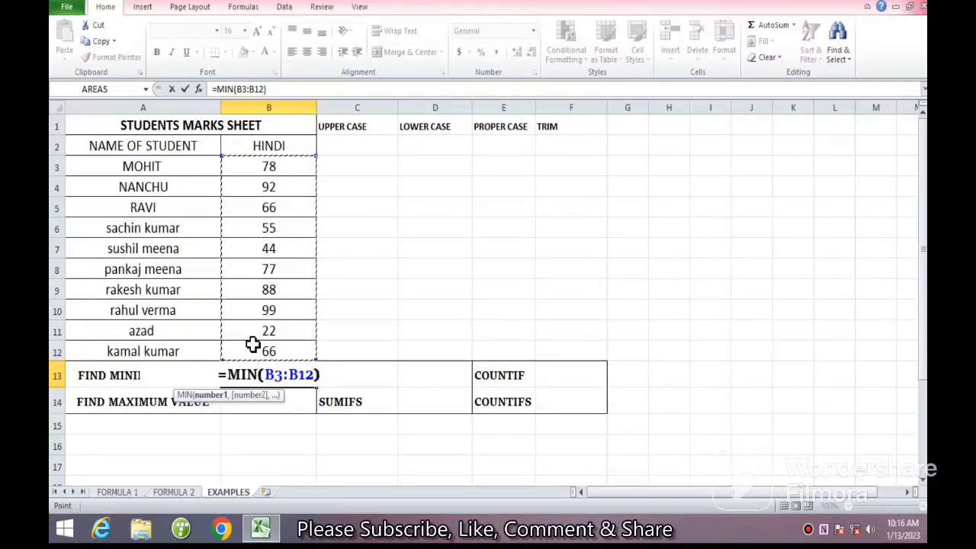
pyautogui.press('Return')
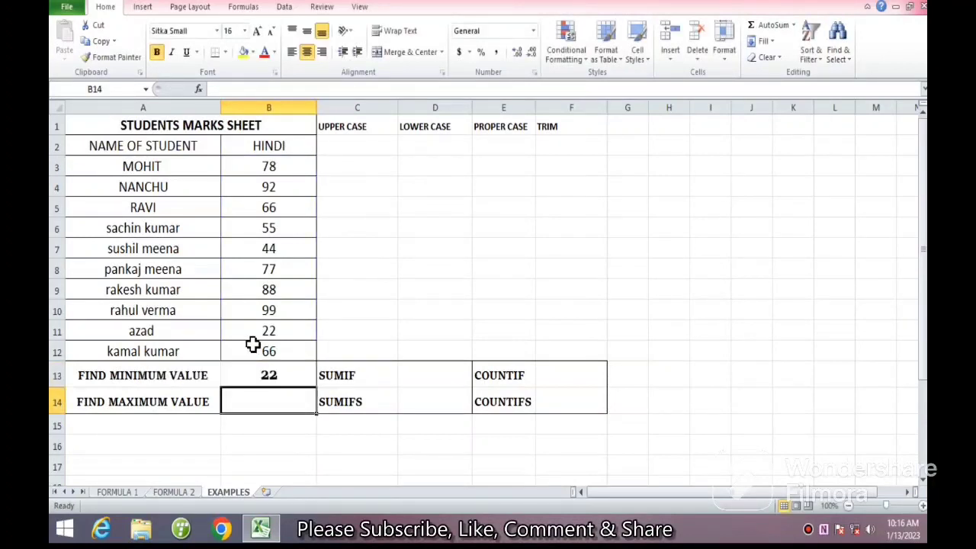
pyautogui.click(264, 375)
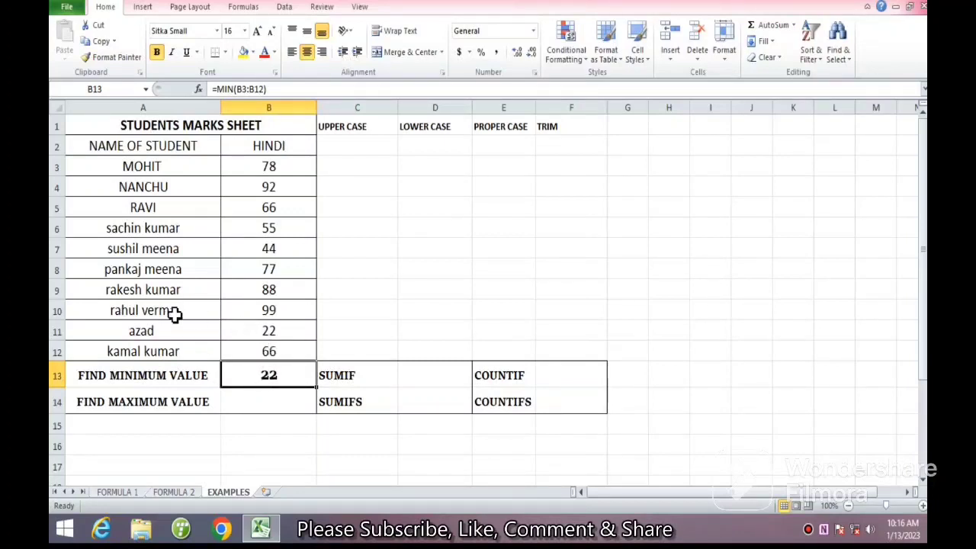
pyautogui.click(53, 330)
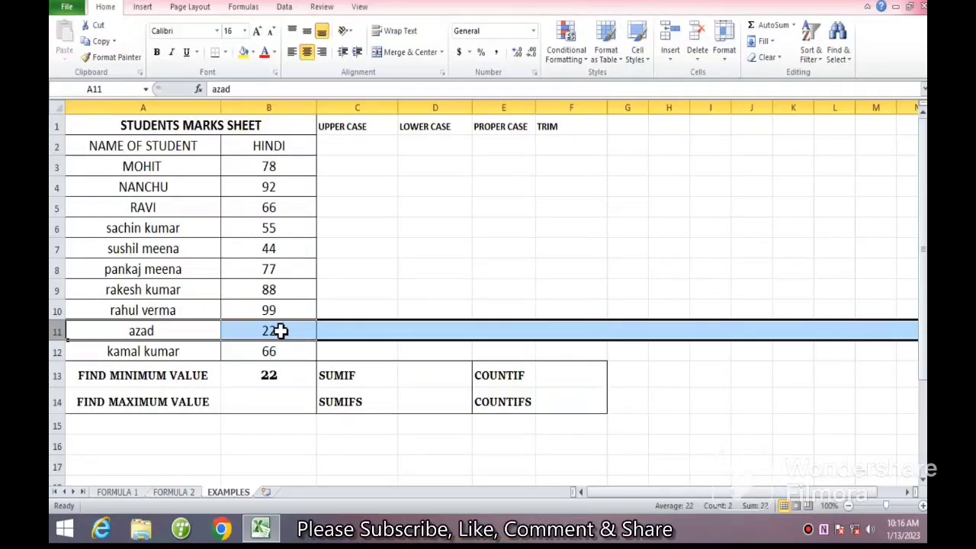
# - Enter =MAX(B3:B12) in B14 beside FIND MAXIMUM VALUE
pyautogui.click(270, 404)
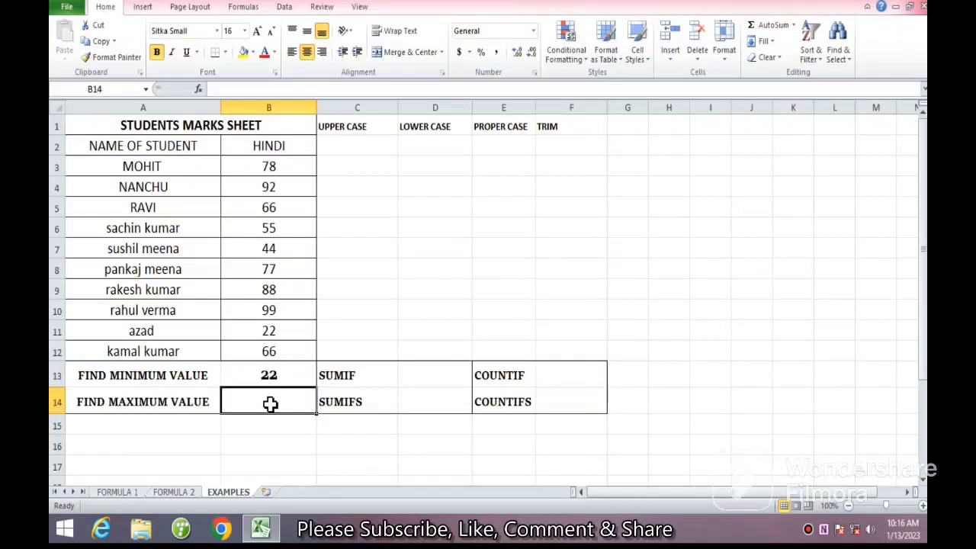
pyautogui.write('=')
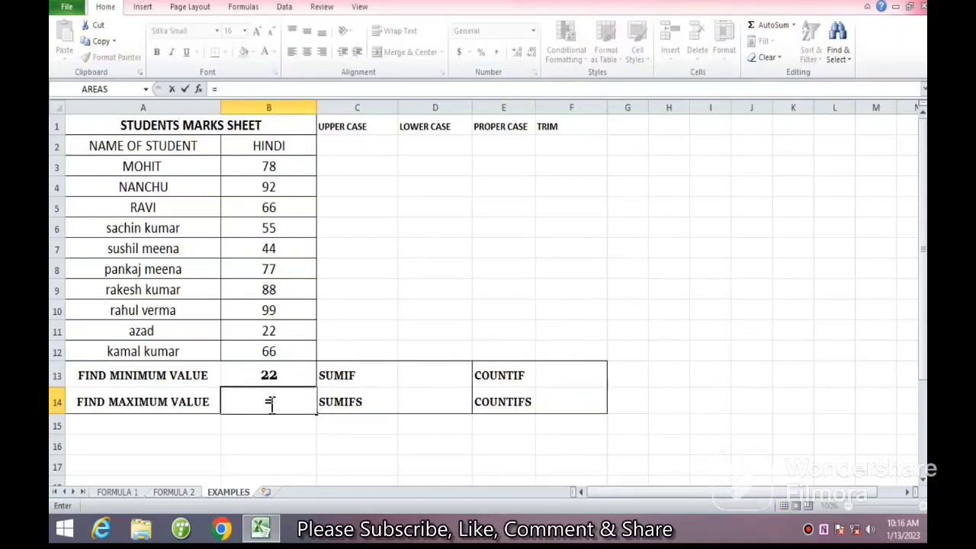
pyautogui.write('MAX')
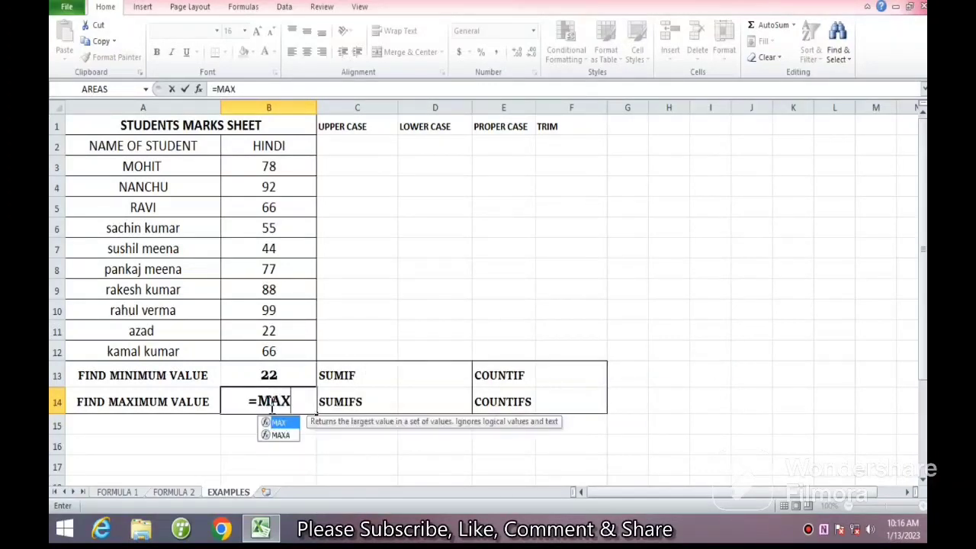
pyautogui.write('(')
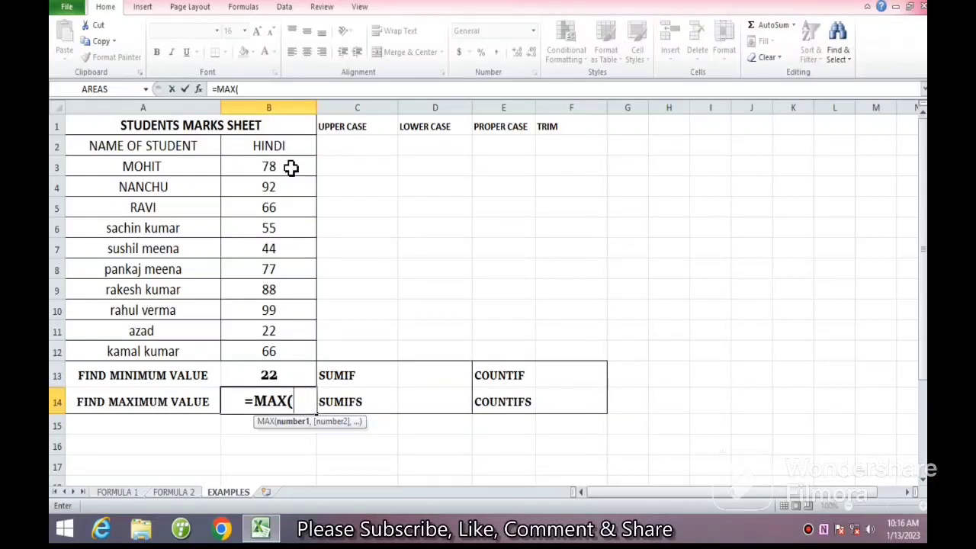
pyautogui.moveTo(290, 165); pyautogui.dragTo(297, 350)
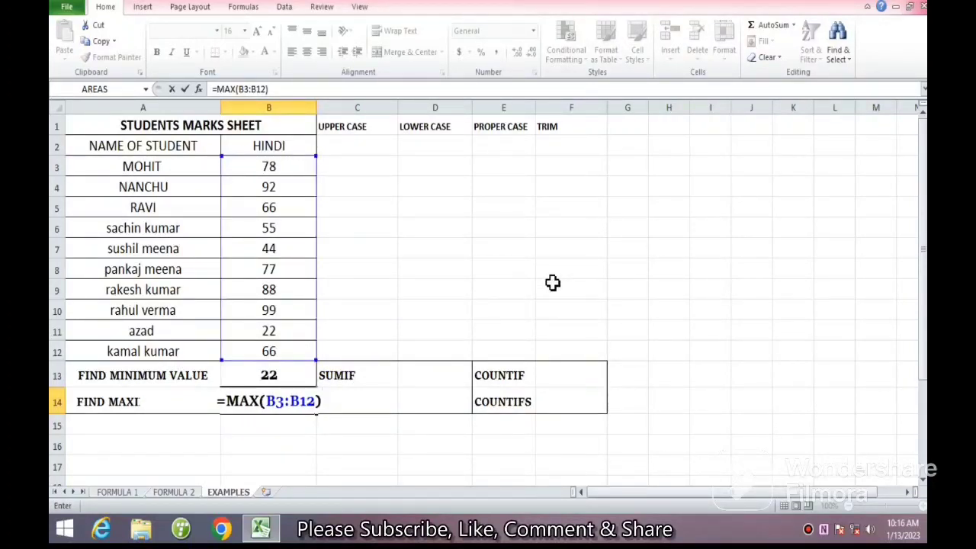
pyautogui.press('Return')
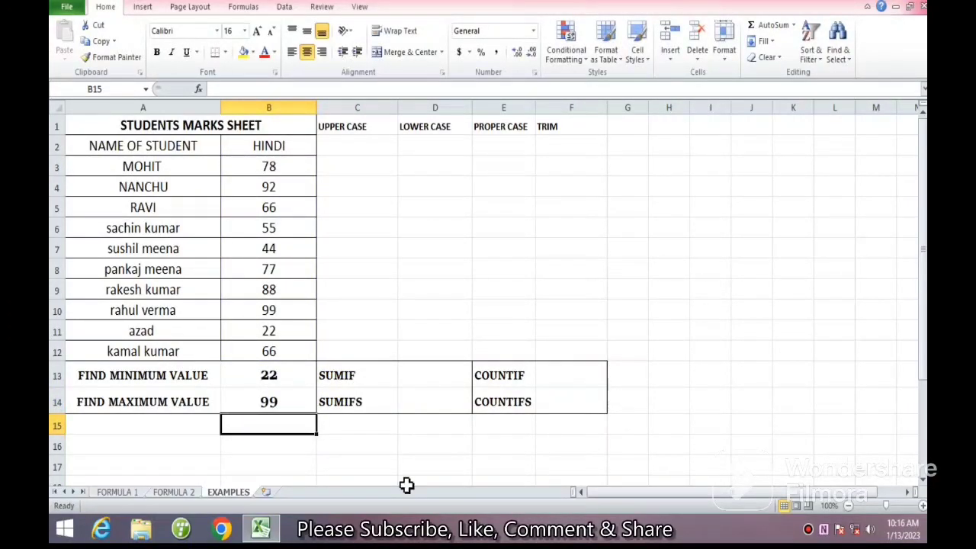
# - Check the maximum against the HINDI marks, then examine both result formulas and the UPPER CASE, LOWER CASE, PROPER CASE and TRIM headings
pyautogui.click(289, 402)
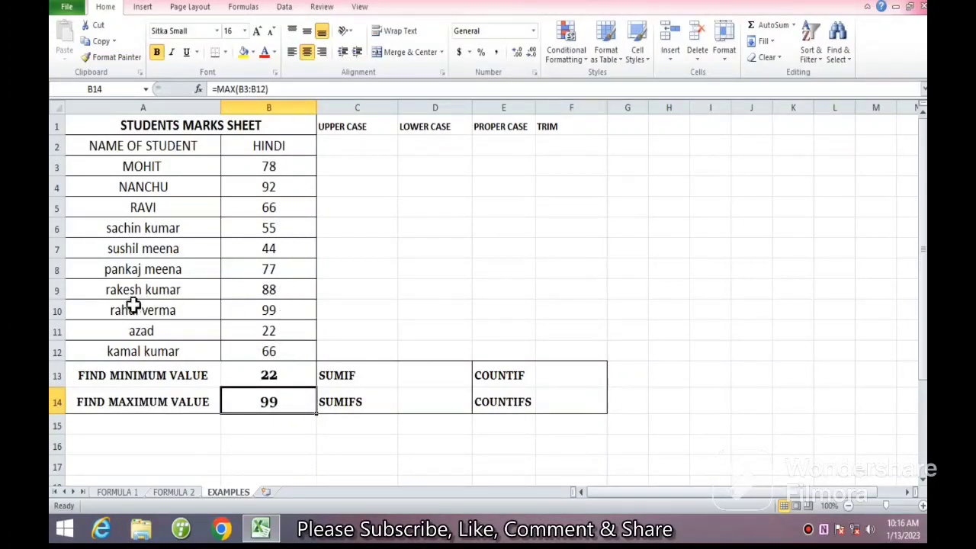
pyautogui.click(53, 310)
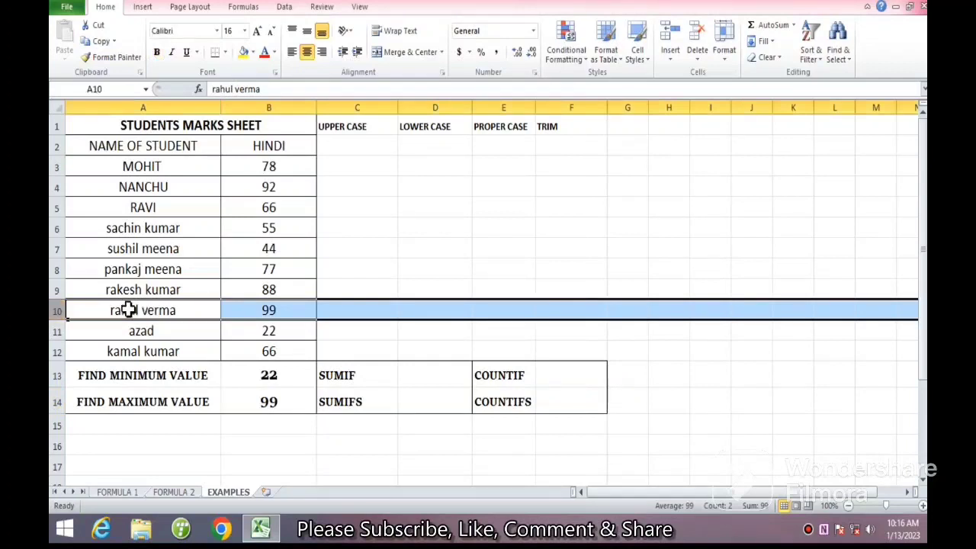
pyautogui.click(293, 306)
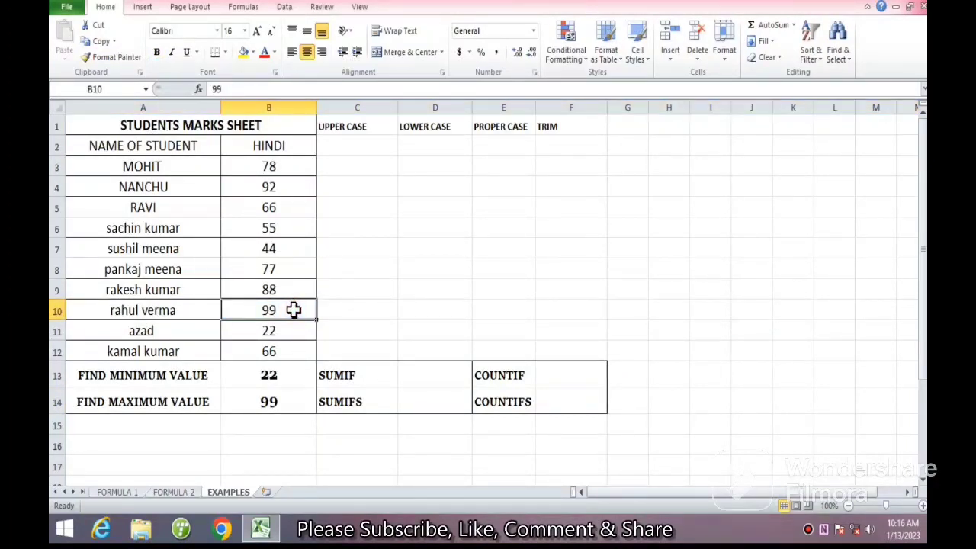
pyautogui.click(295, 186)
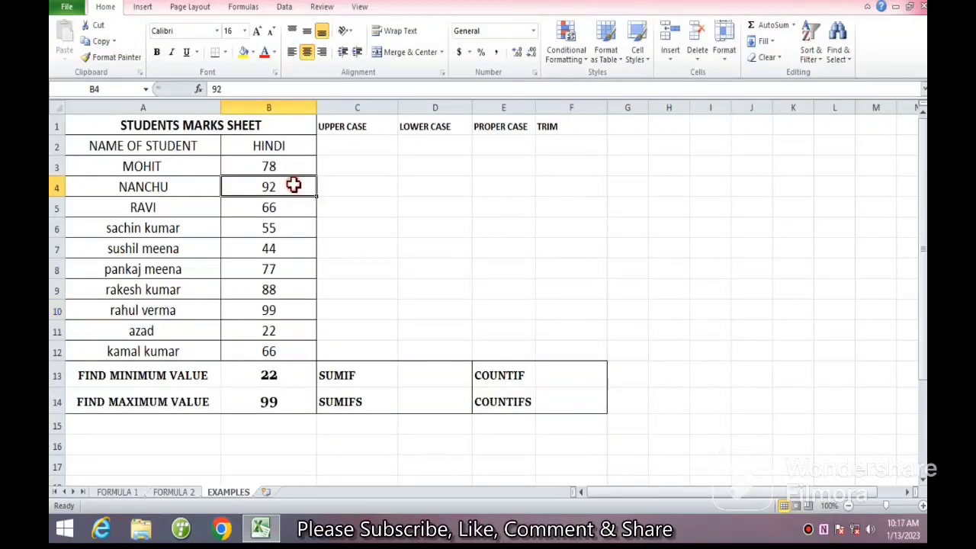
pyautogui.click(240, 373)
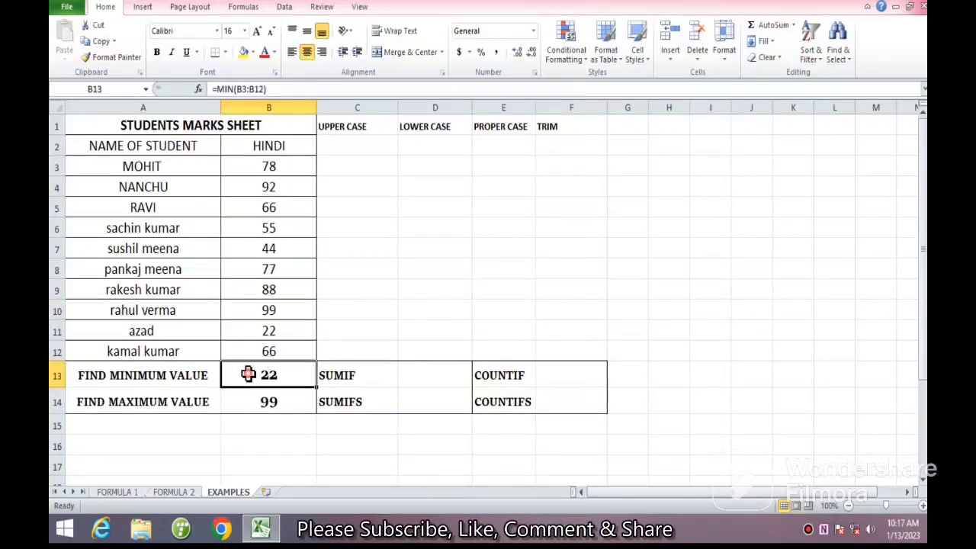
pyautogui.click(257, 400)
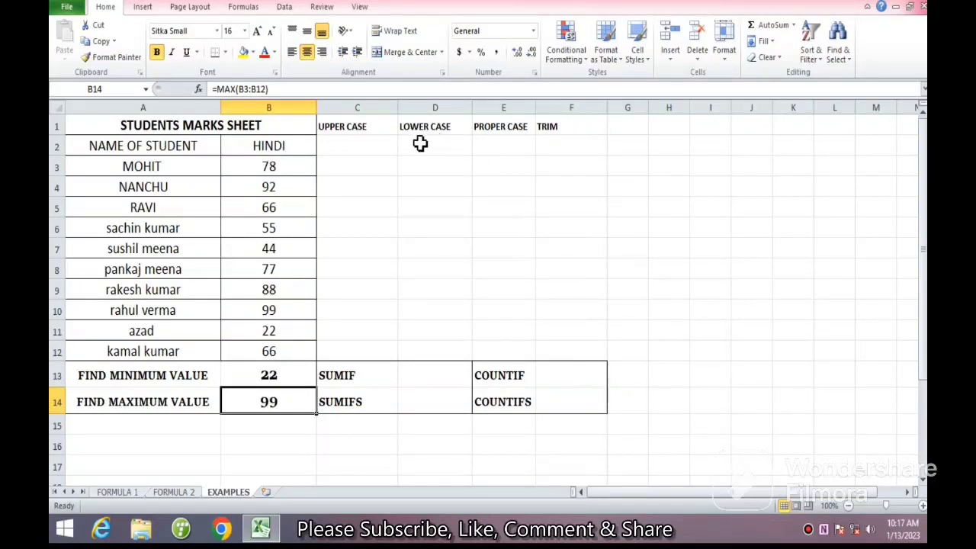
pyautogui.click(353, 127)
pyautogui.click(409, 126)
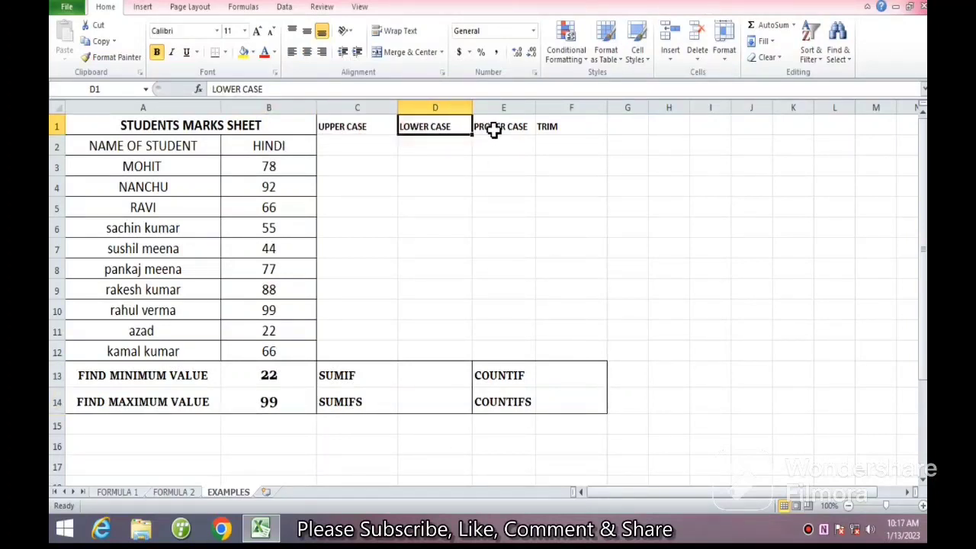
pyautogui.click(529, 128)
pyautogui.click(551, 128)
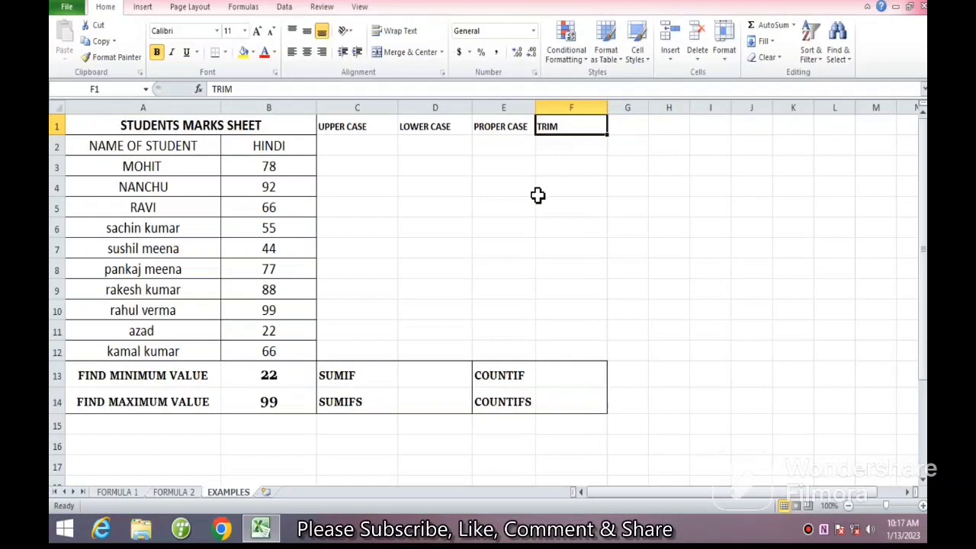
# - Open the list of text functions for cell C2 under the UPPER CASE heading
pyautogui.click(362, 153)
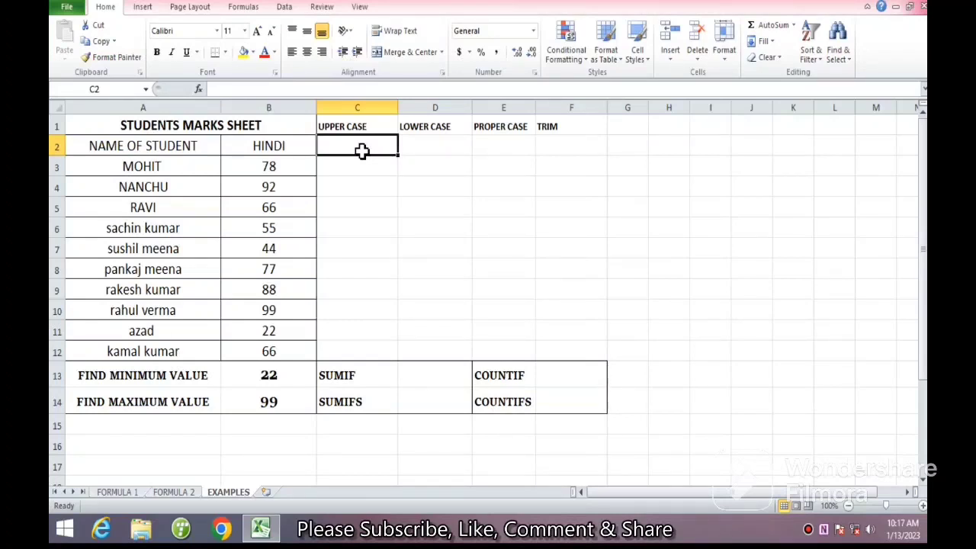
pyautogui.click(241, 9)
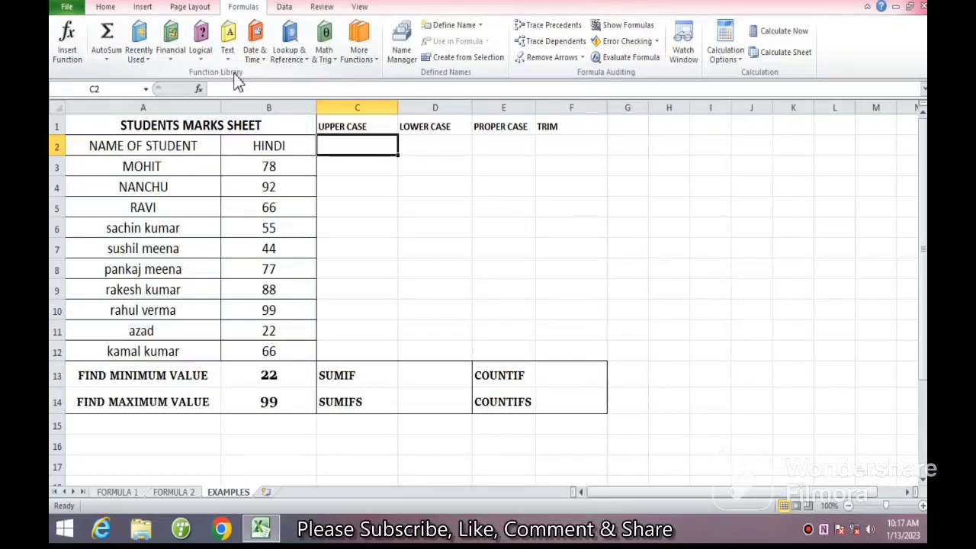
pyautogui.click(227, 46)
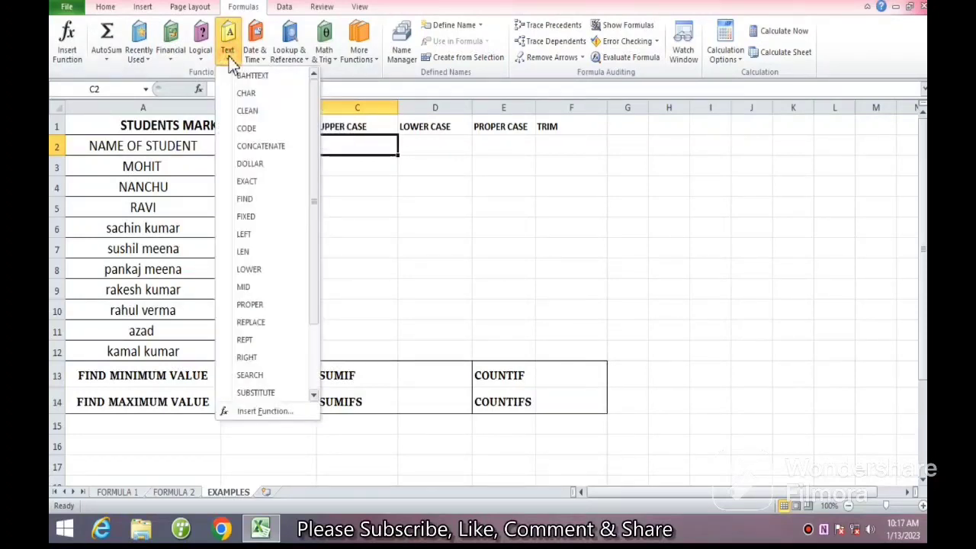
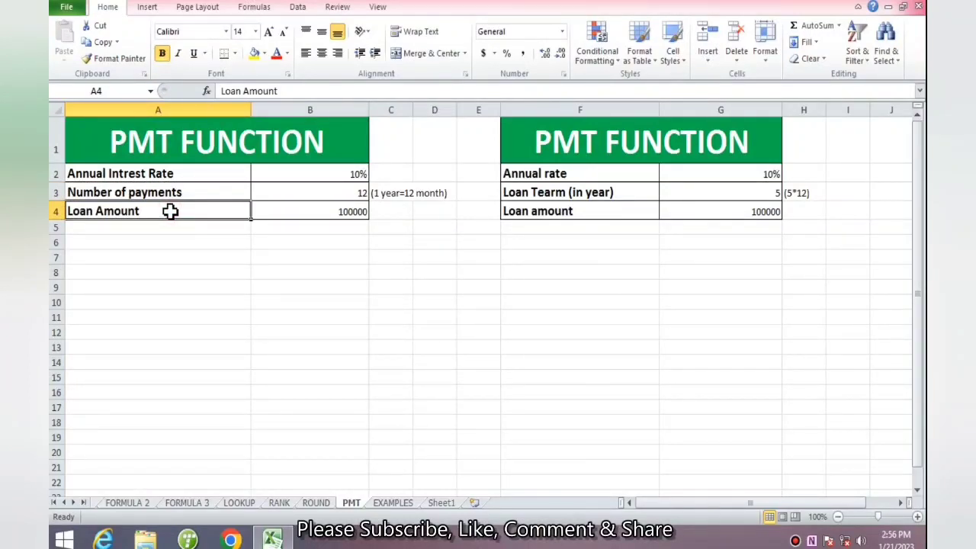
# - Review the annual interest rate, number of payments and loan amount in the first PMT FUNCTION table, and select B6 below it
pyautogui.click(302, 175)
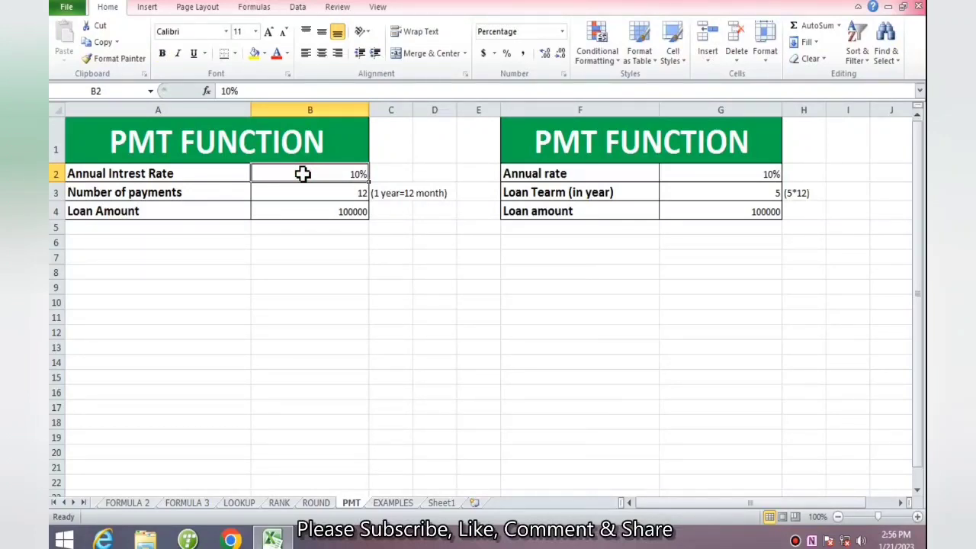
pyautogui.click(331, 194)
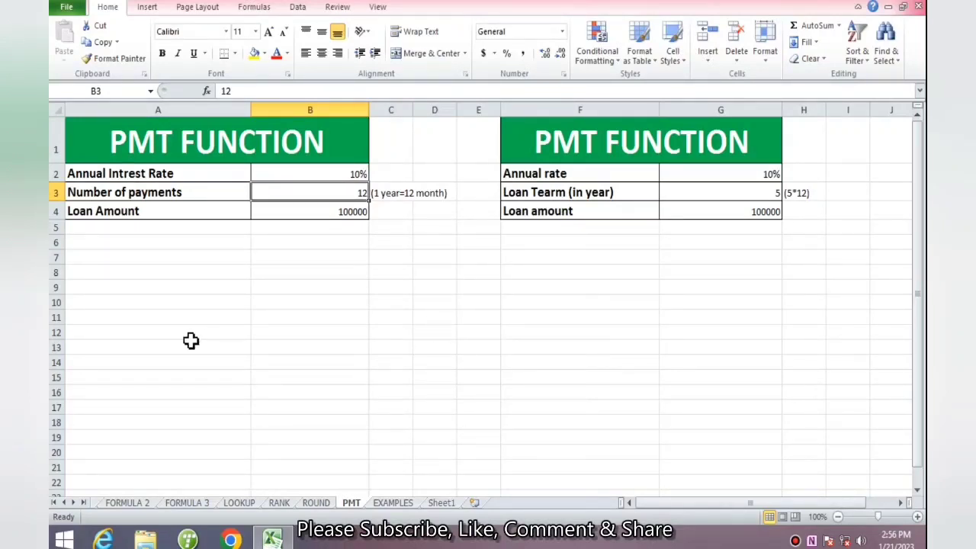
pyautogui.click(381, 194)
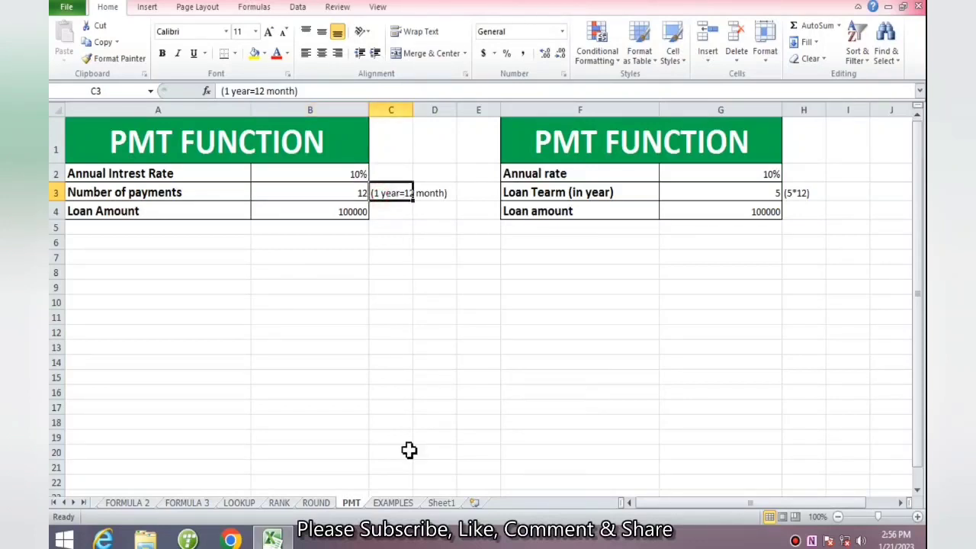
pyautogui.click(326, 205)
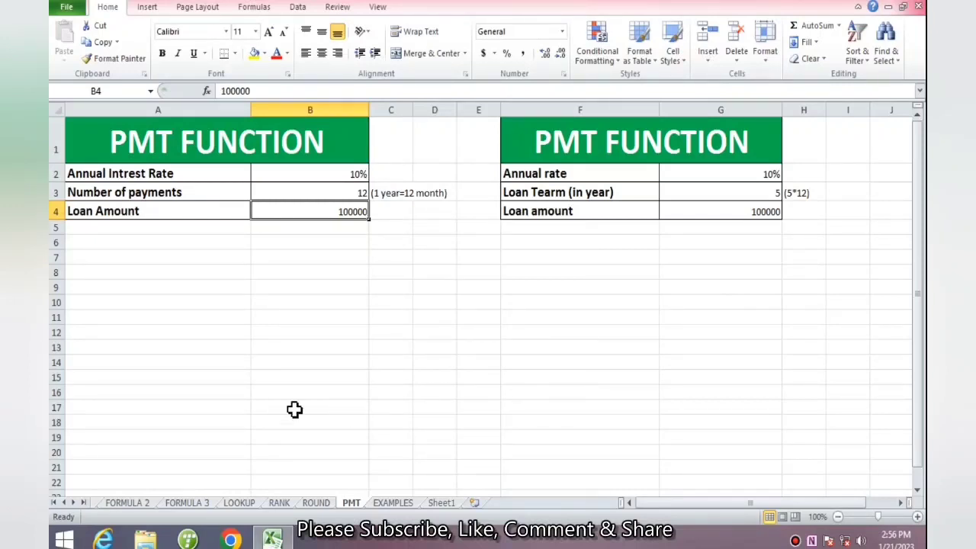
pyautogui.click(310, 242)
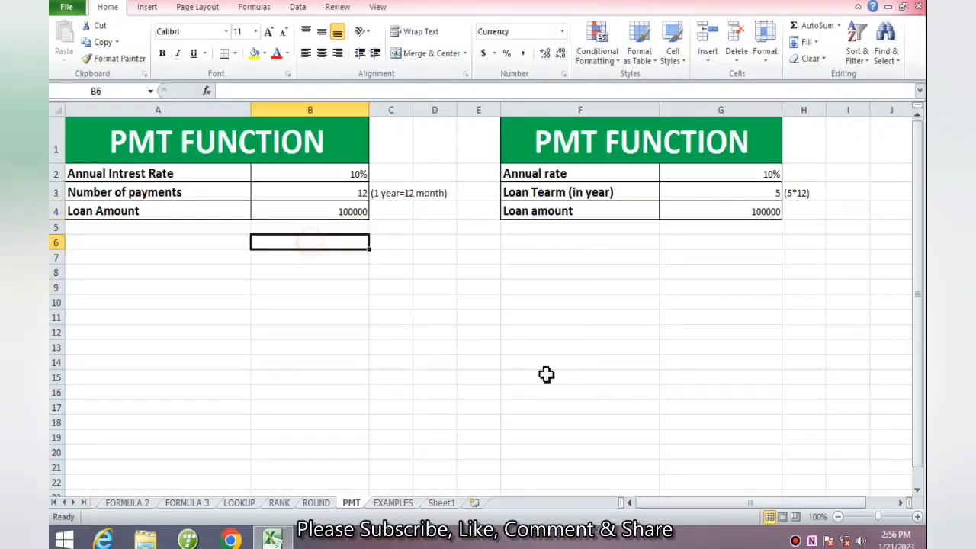
# - Enter =PMT(B2,B3,B4) in B6 to calculate the payment for the first loan table
pyautogui.write('=')
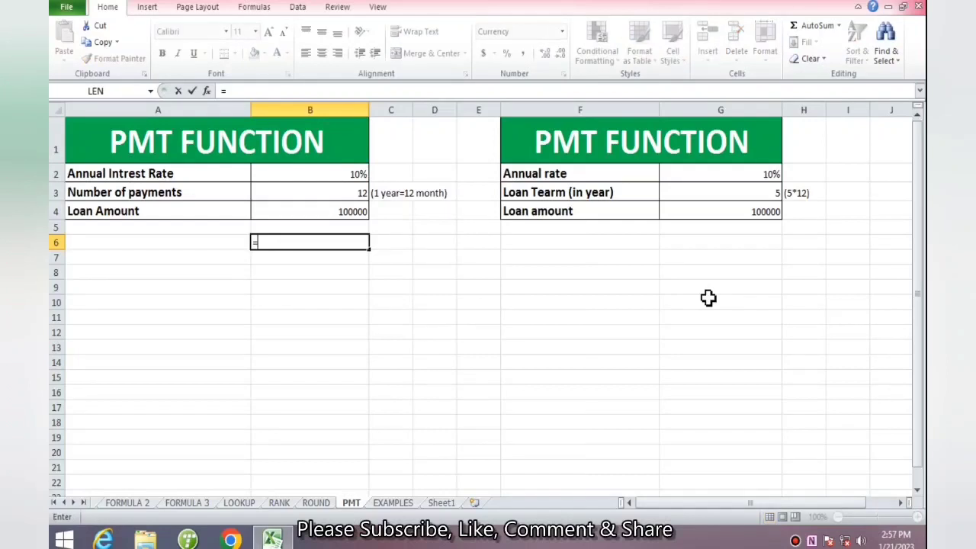
pyautogui.write('pmt')
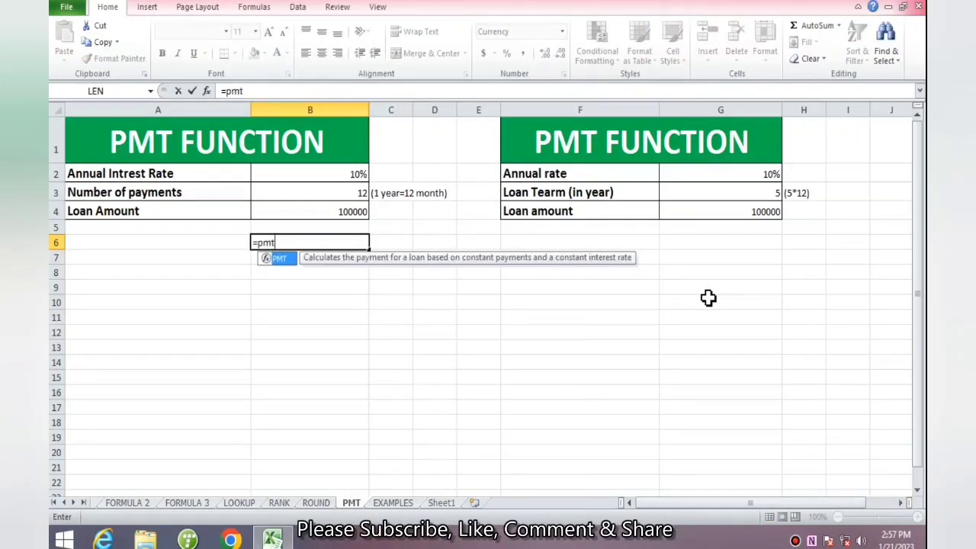
pyautogui.press('Tab')
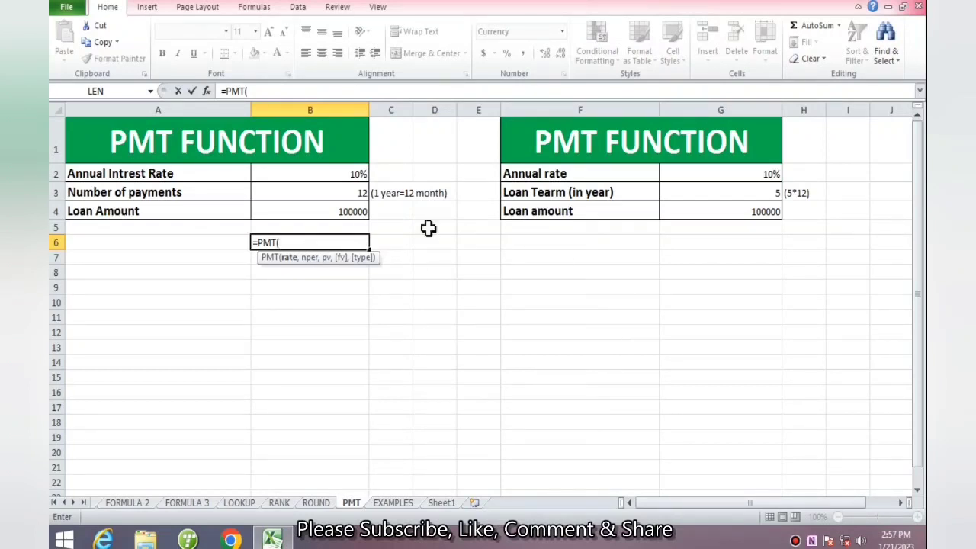
pyautogui.click(332, 173)
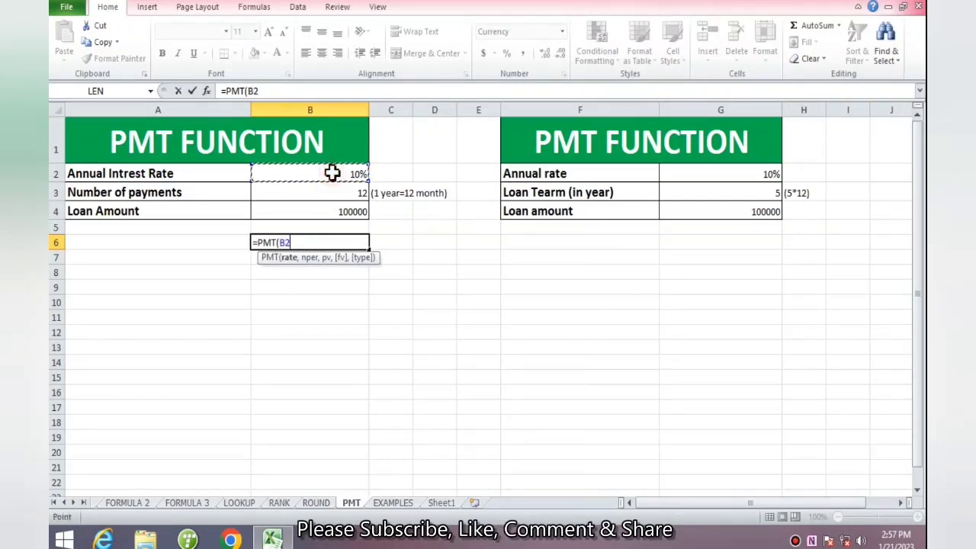
pyautogui.write(',')
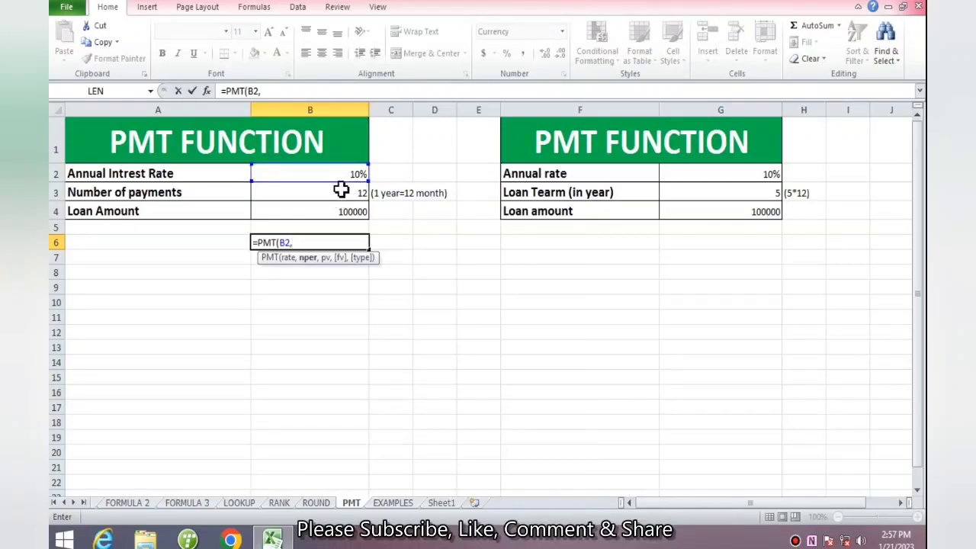
pyautogui.click(334, 191)
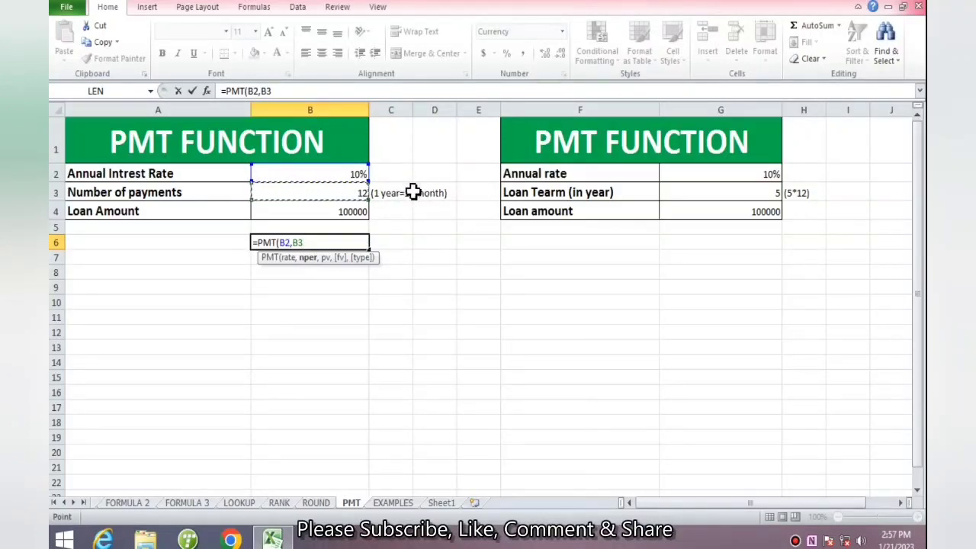
pyautogui.write(',')
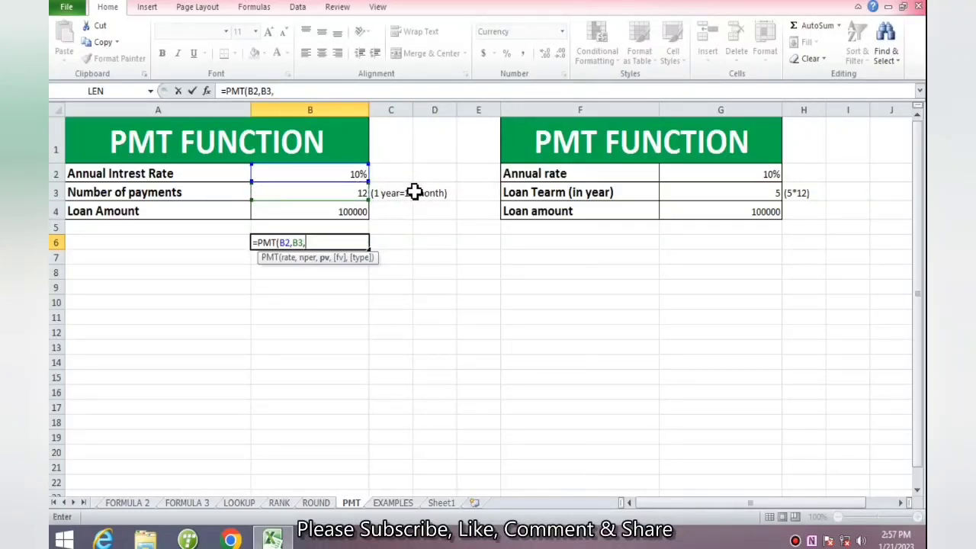
pyautogui.click(320, 213)
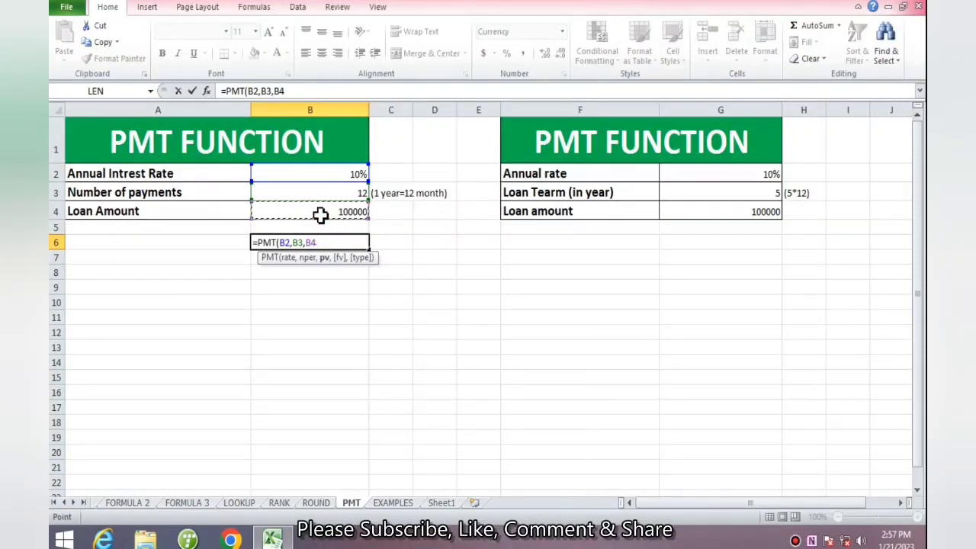
pyautogui.write(')')
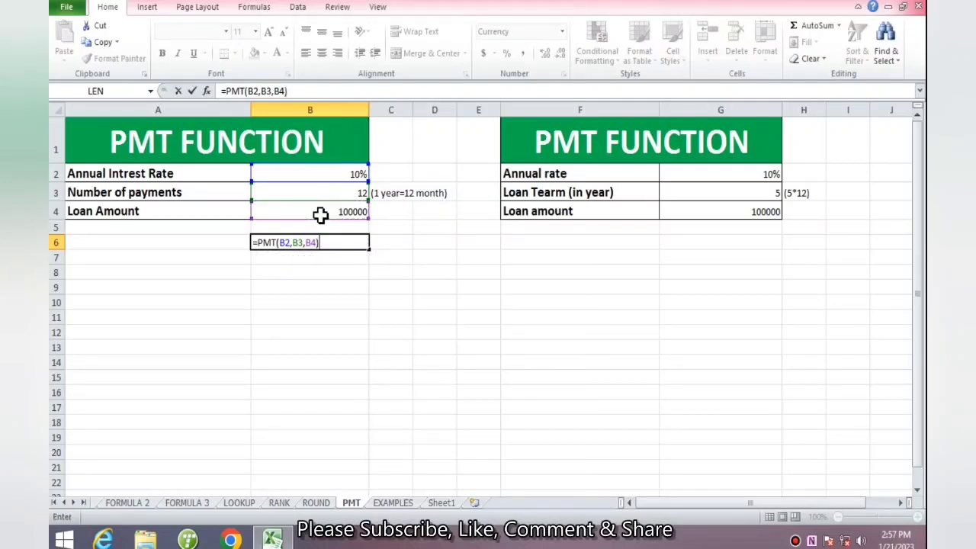
pyautogui.press('Return')
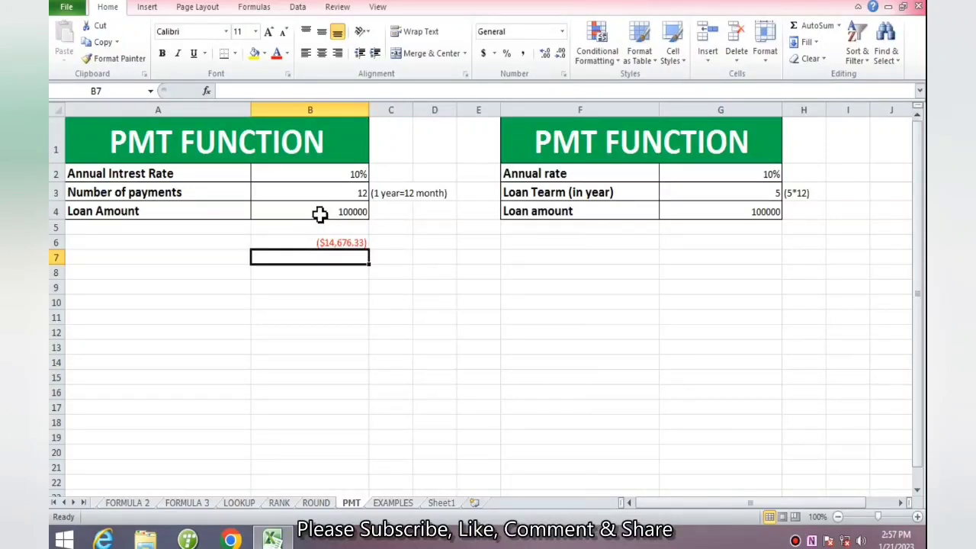
# - Review the second table's annual rate, loan term and loan amount, and enter =PMT(G2,G3,G4) in G6
pyautogui.click(755, 242)
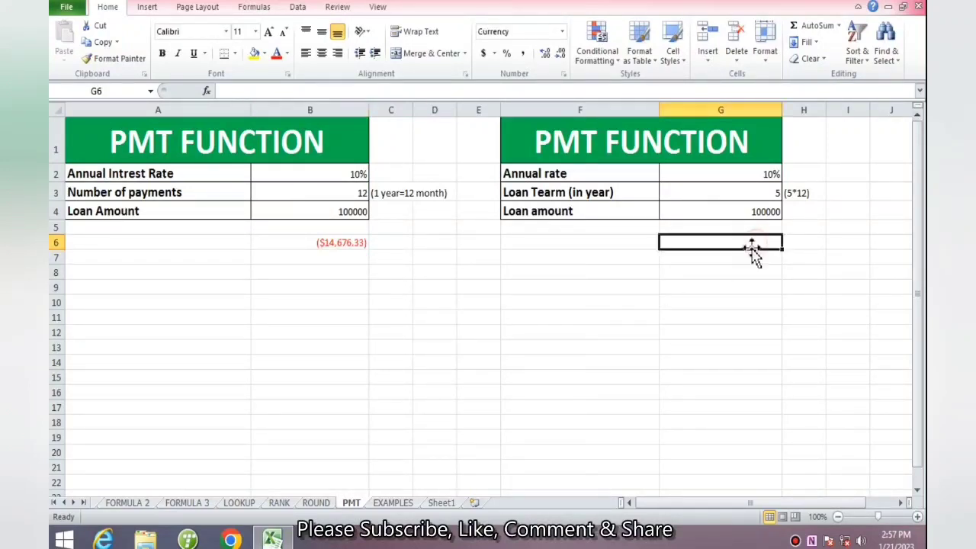
pyautogui.click(720, 176)
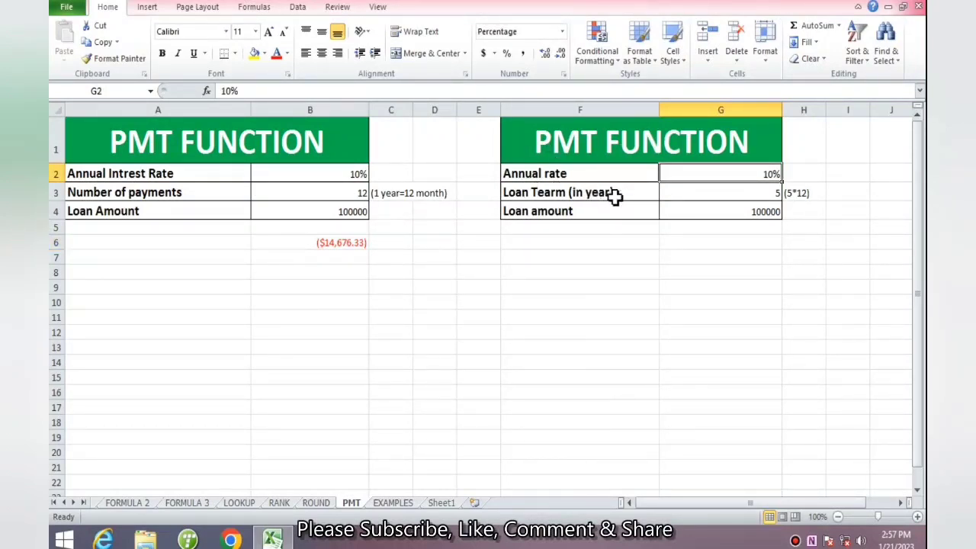
pyautogui.click(713, 193)
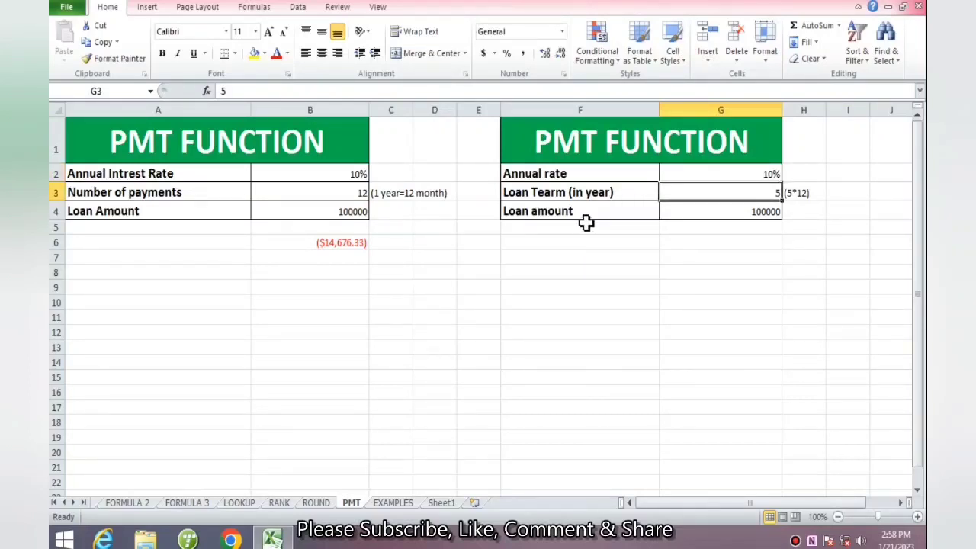
pyautogui.click(745, 211)
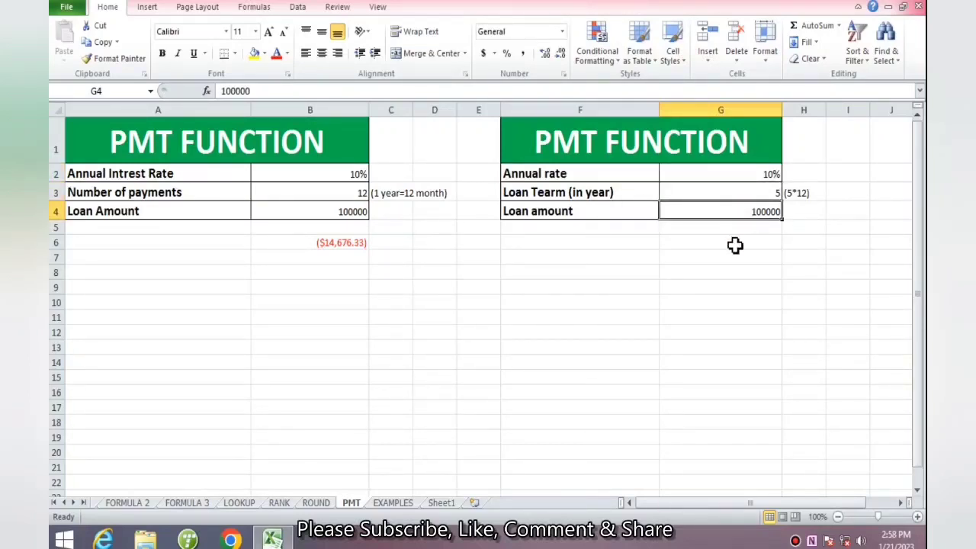
pyautogui.click(739, 243)
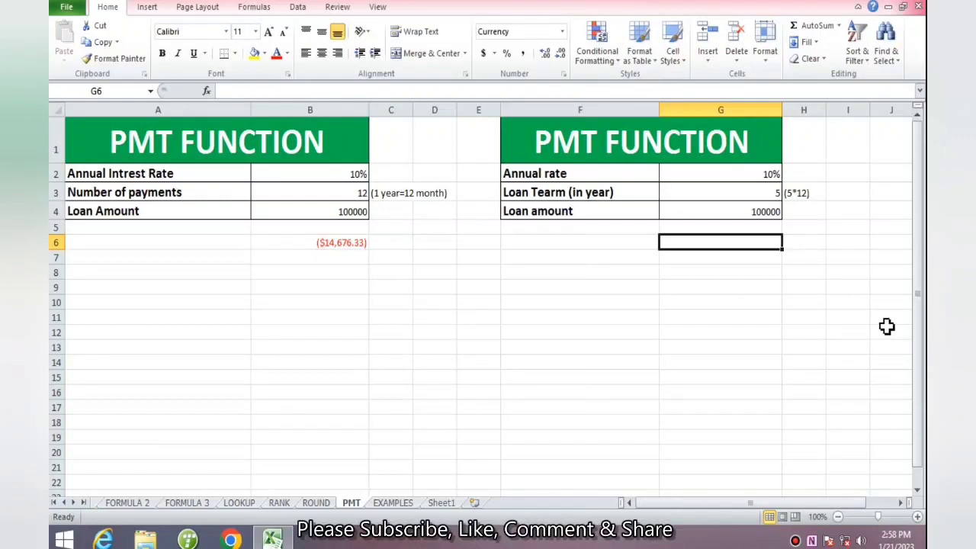
pyautogui.write('=pmt')
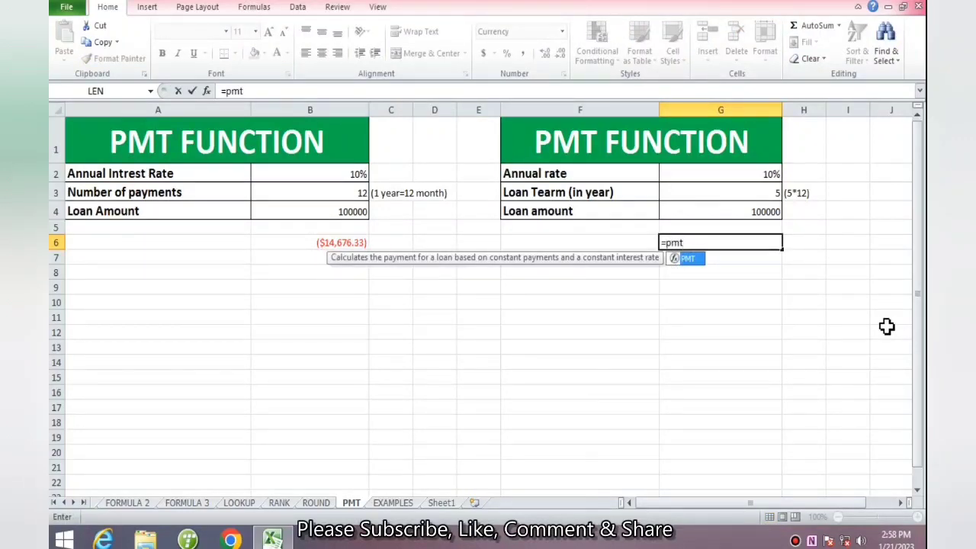
pyautogui.press('Tab')
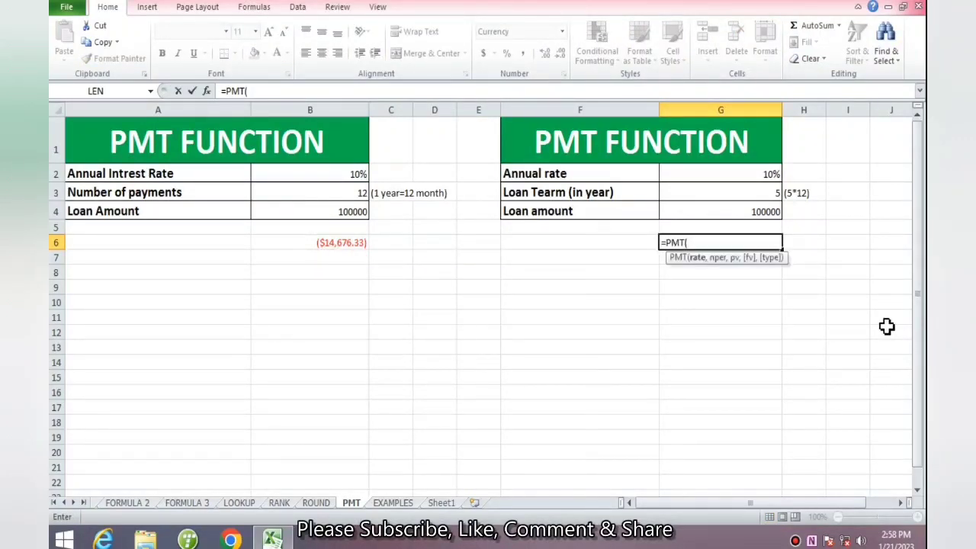
pyautogui.click(736, 175)
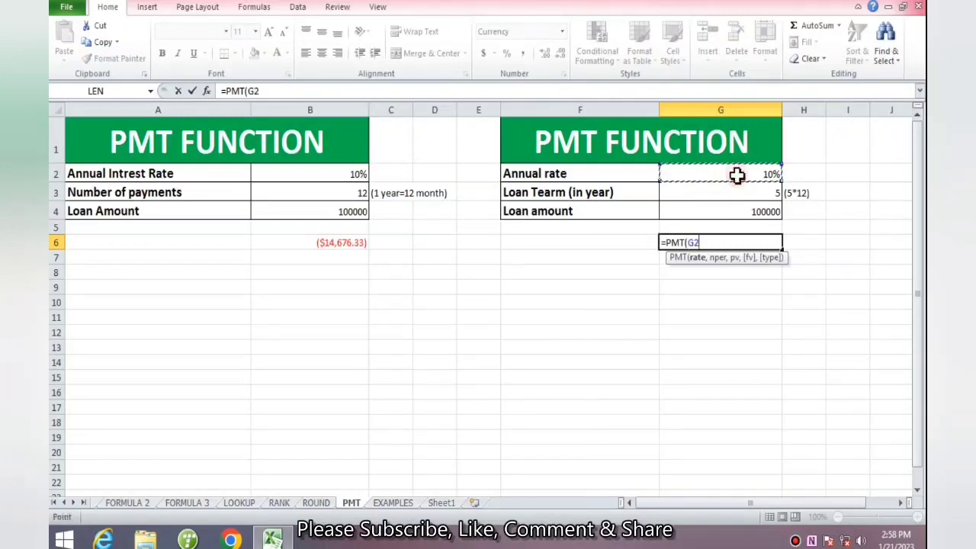
pyautogui.write(',')
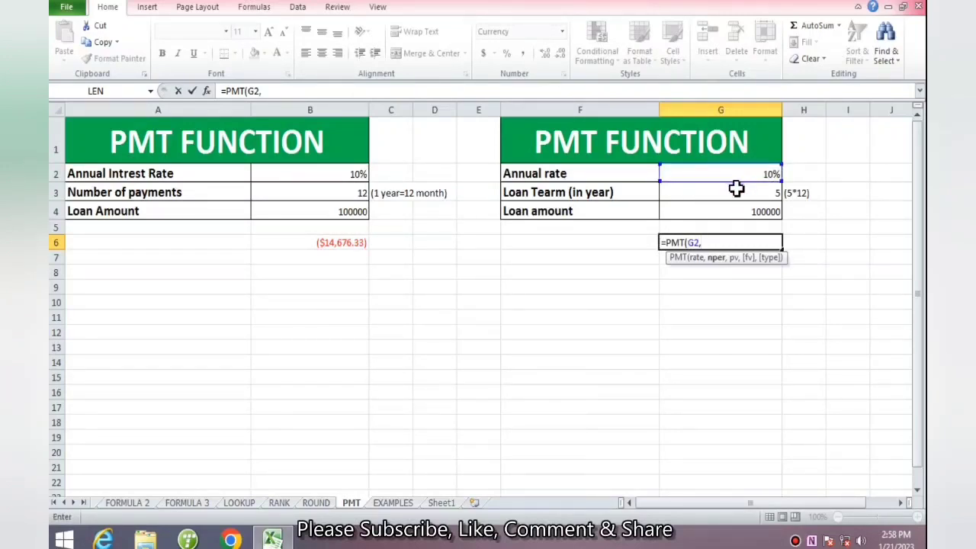
pyautogui.click(734, 191)
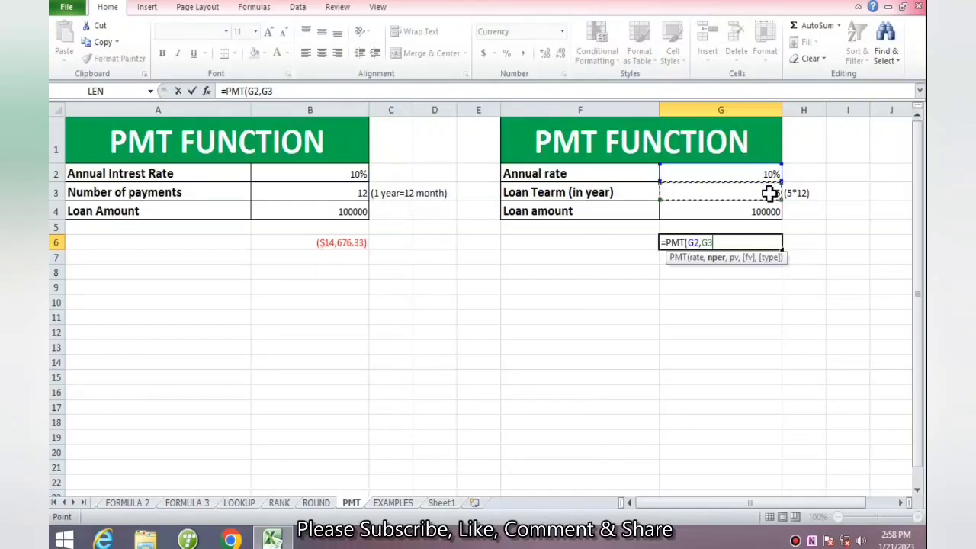
pyautogui.write(',')
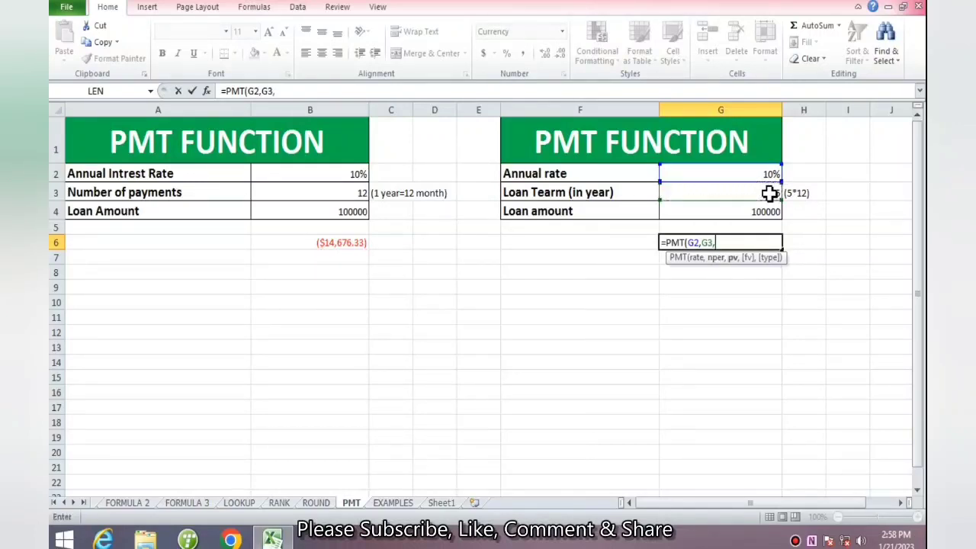
pyautogui.click(739, 211)
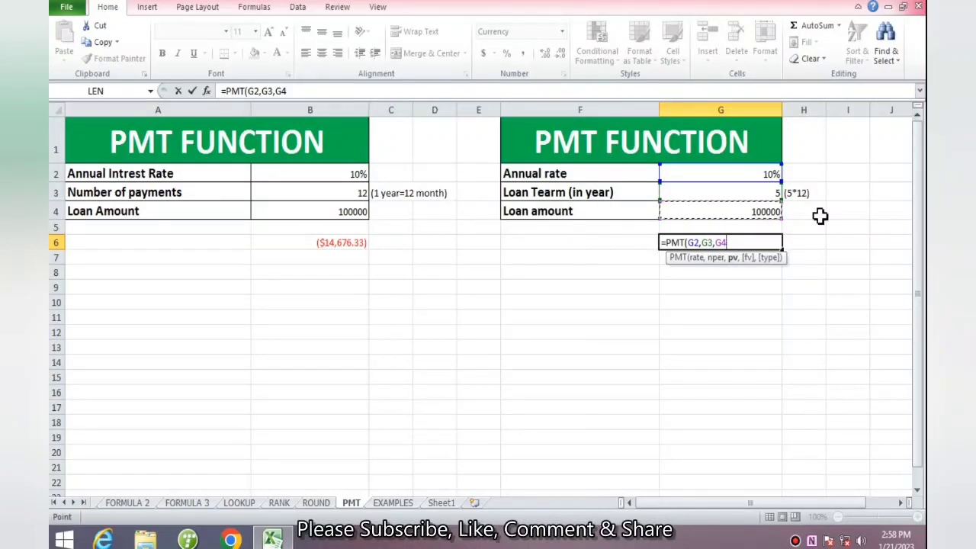
pyautogui.write(')')
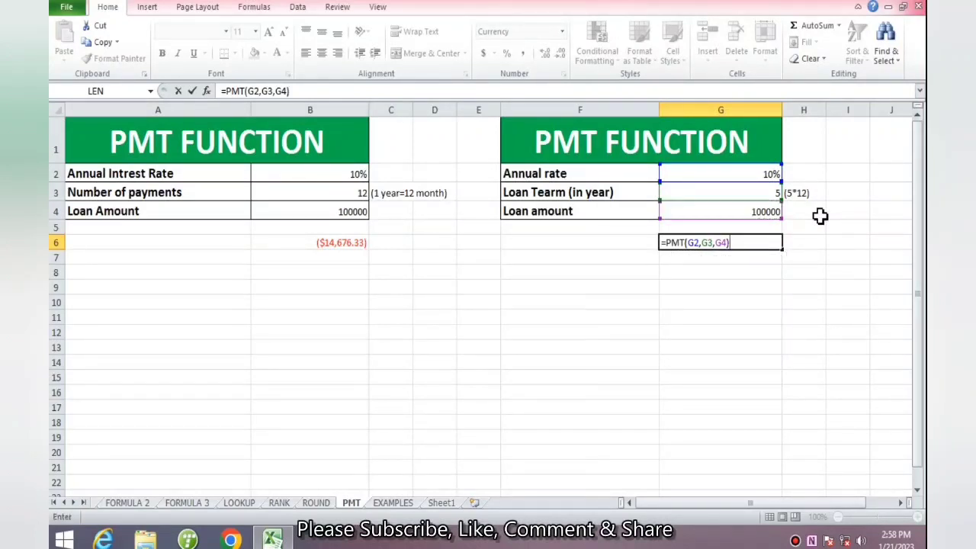
pyautogui.press('Return')
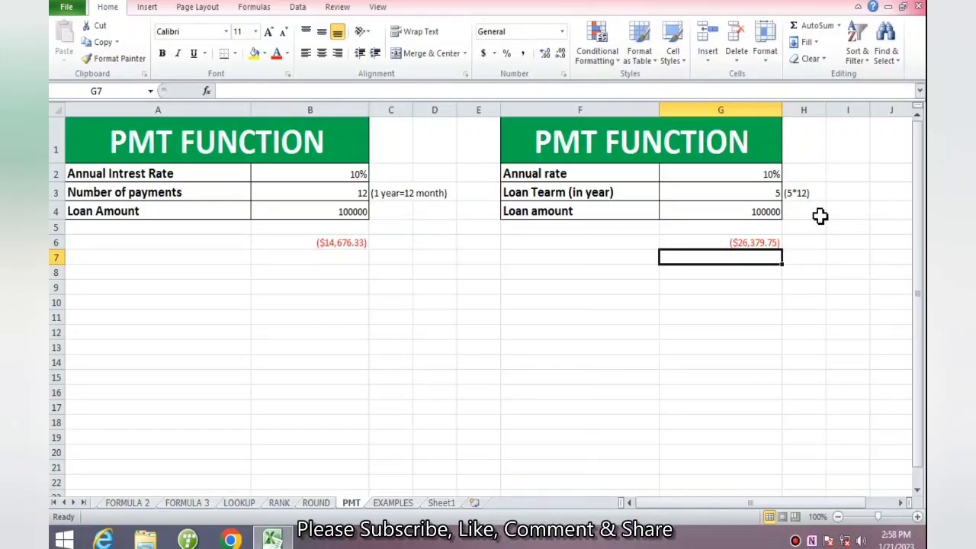
# - Enter =PMT(G2,G3*12,G4) in G7 to calculate the payment with the loan term converted to months
pyautogui.press('Up')
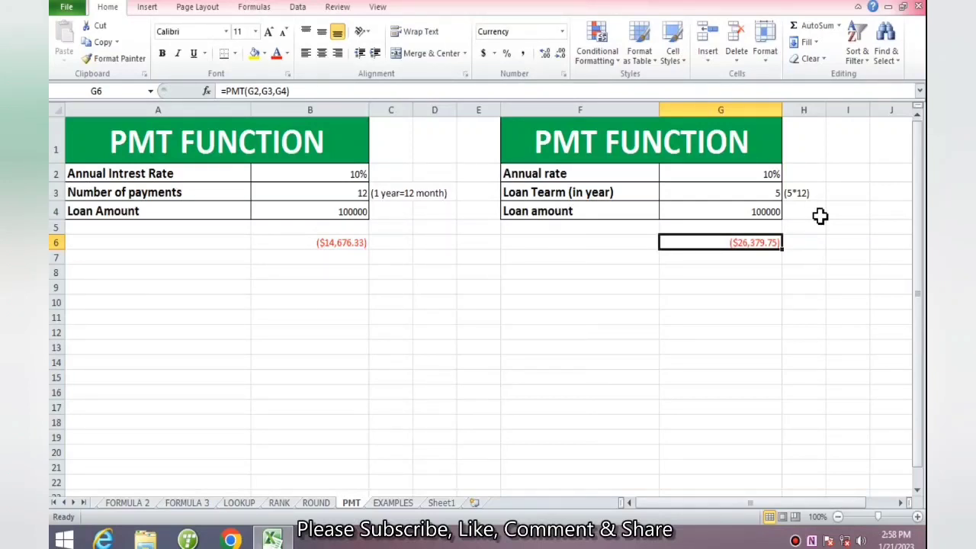
pyautogui.press('Down')
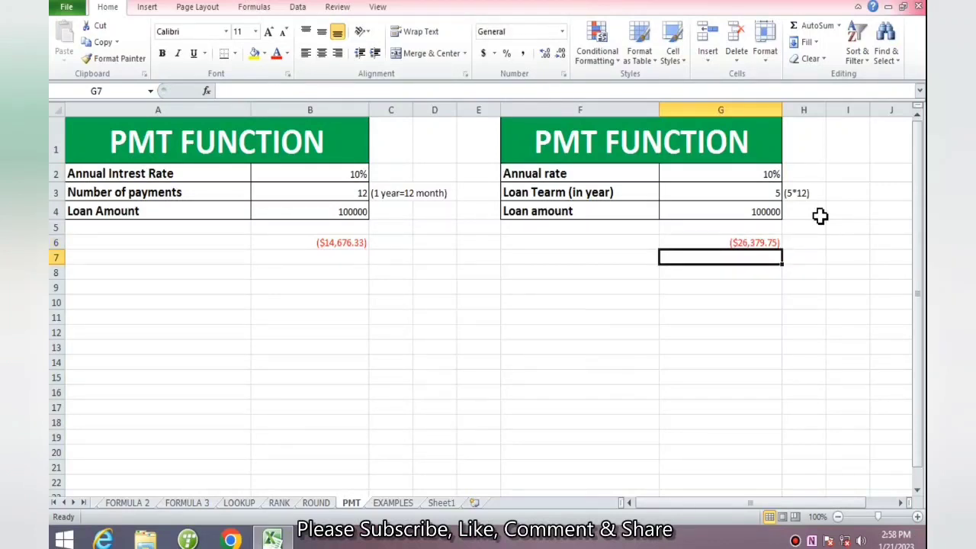
pyautogui.write('=pmt')
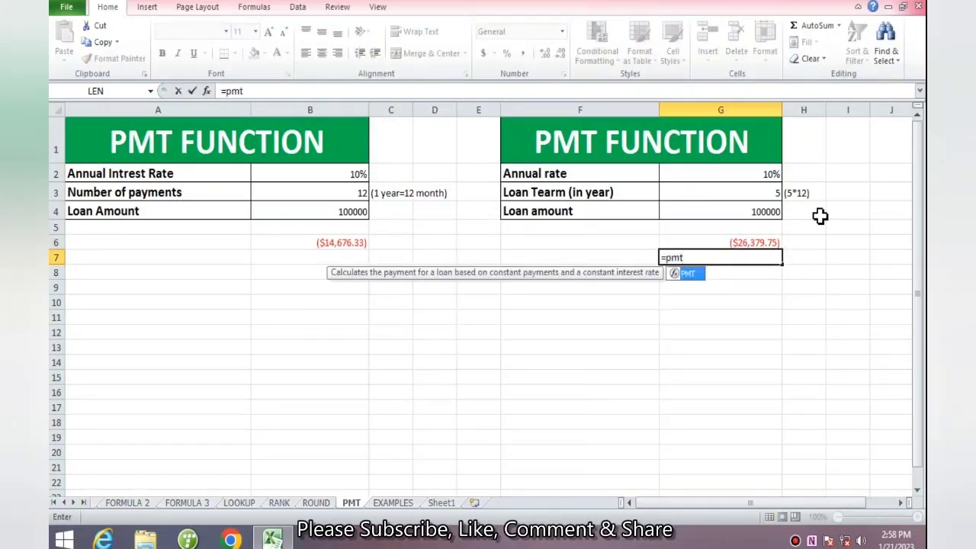
pyautogui.press('Tab')
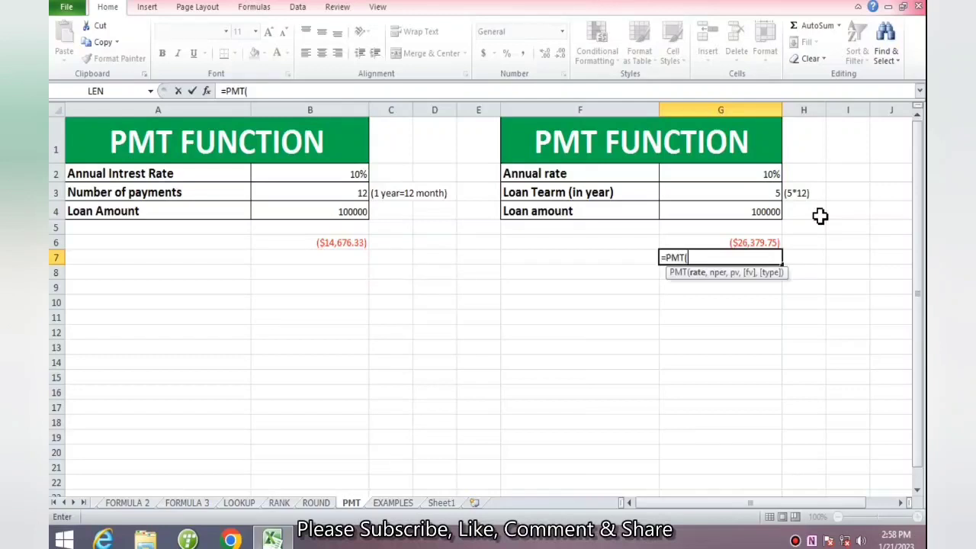
pyautogui.click(753, 177)
pyautogui.write(',')
pyautogui.click(719, 190)
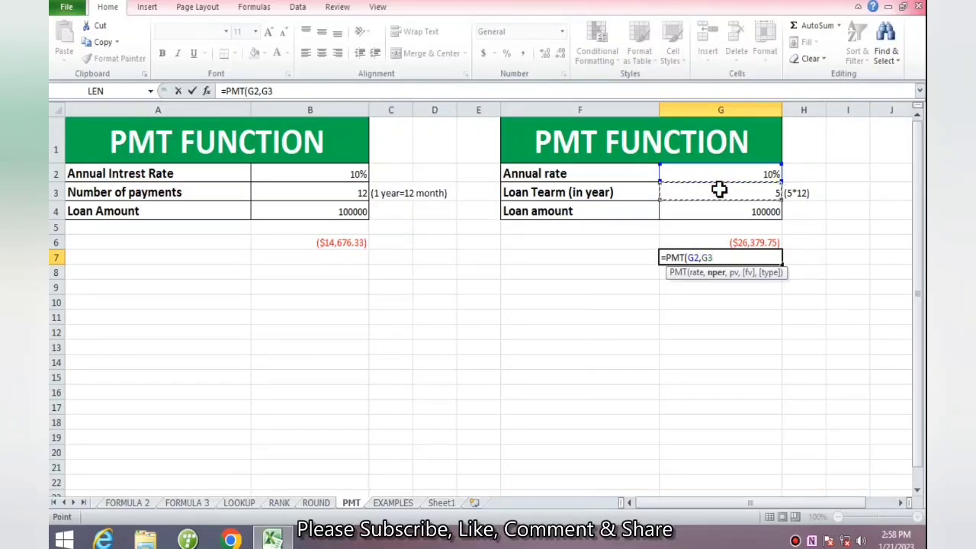
pyautogui.write('*12,')
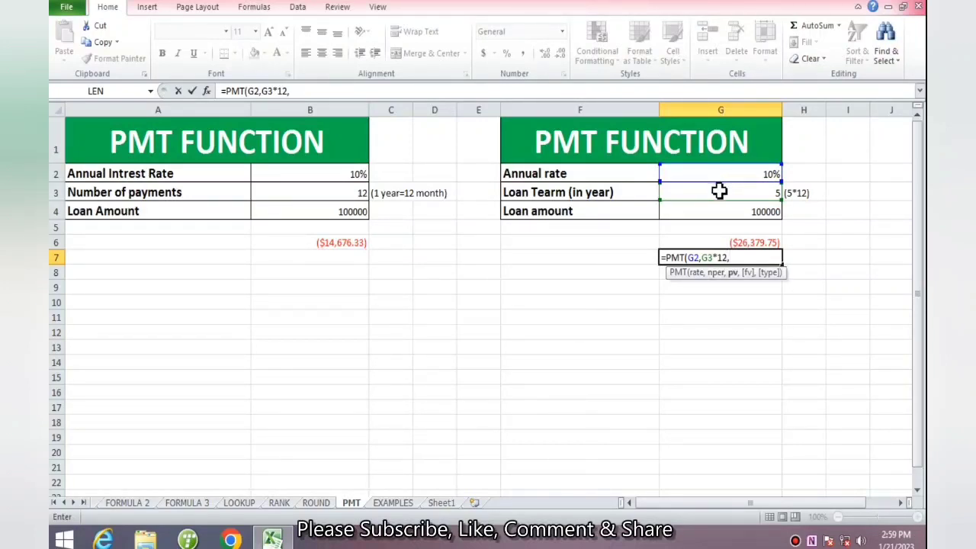
pyautogui.click(717, 211)
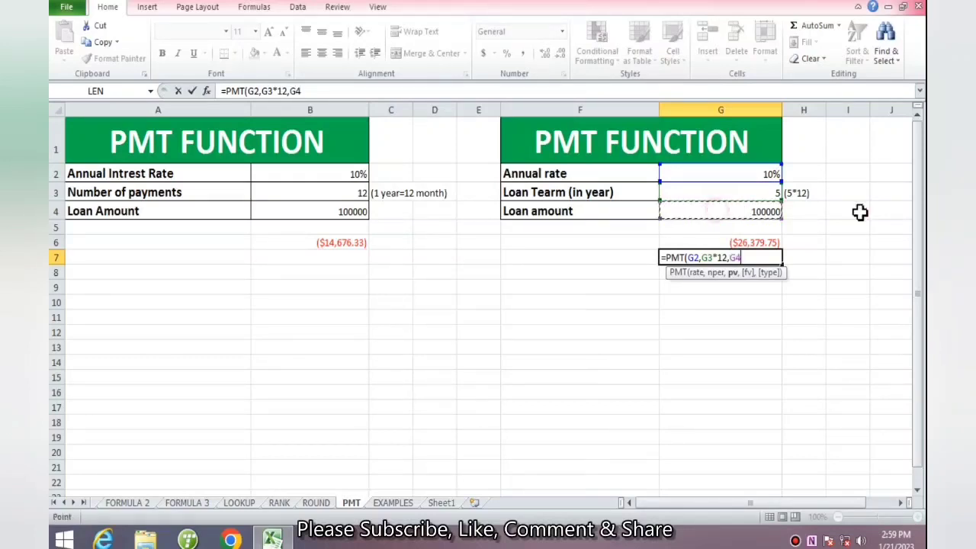
pyautogui.write(')')
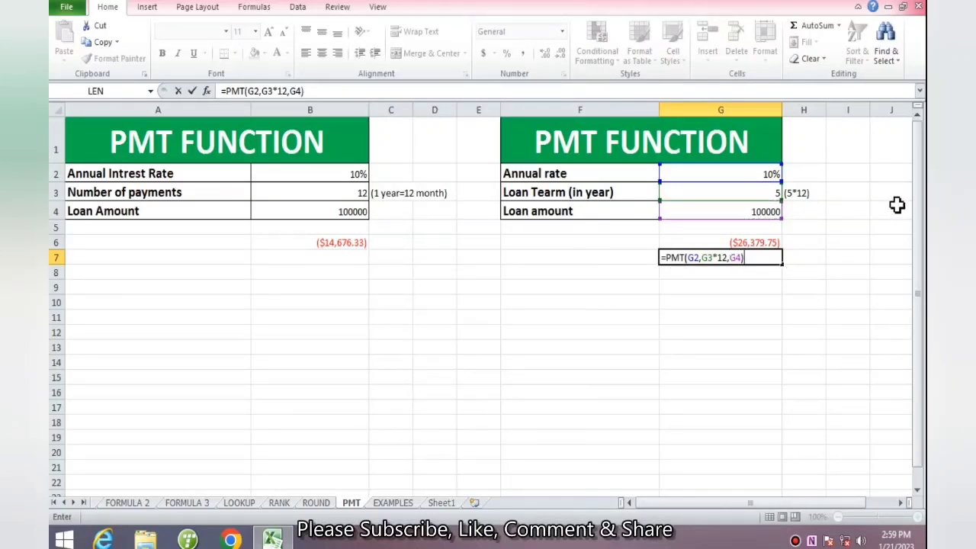
pyautogui.press('Return')
# - Confirm the monthly payment formula, then label the results in F6 and F7 "yearly" and "monthly"
pyautogui.press('Left')
pyautogui.press('Up')
pyautogui.press('Up')
pyautogui.write('yearly')
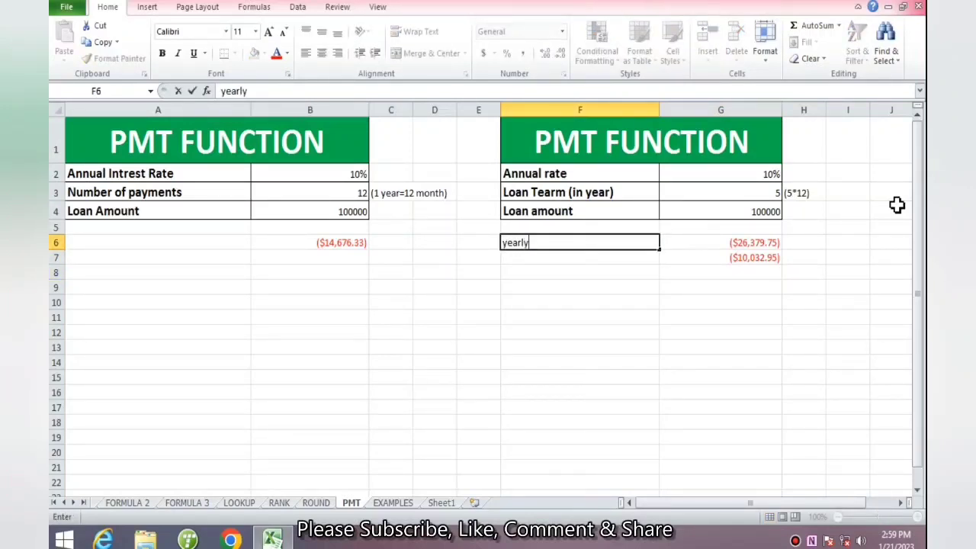
pyautogui.press('Return')
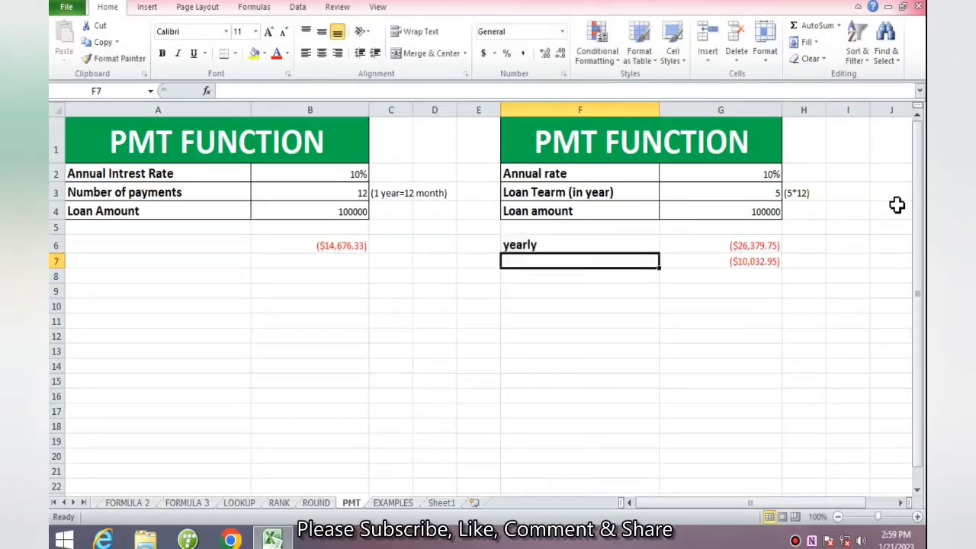
pyautogui.write('mo')
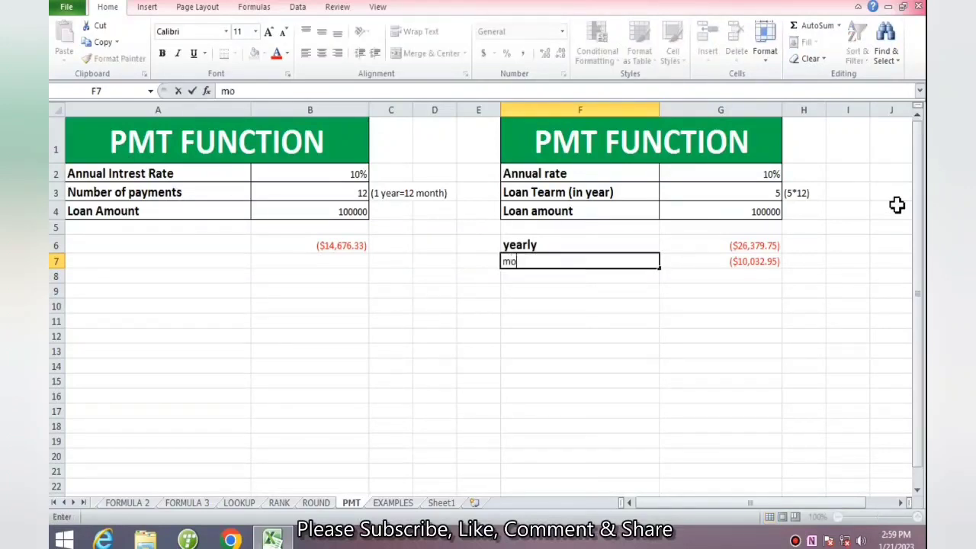
pyautogui.write('nthly')
pyautogui.press('Return')
# - Add the labels "quarterly" in F8 and "half yearly" in F9 below the existing payment labels
pyautogui.write('quarterly')
pyautogui.press('Return')
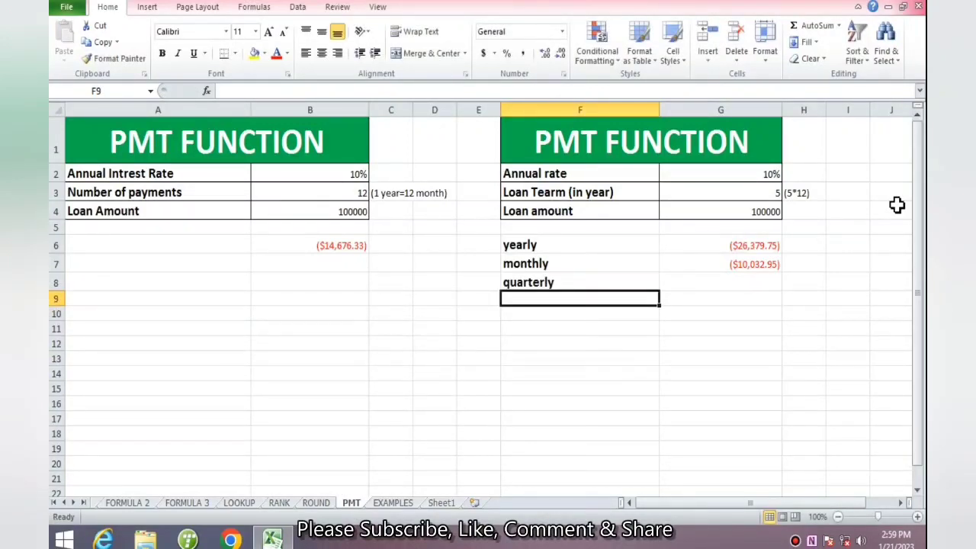
pyautogui.write('half')
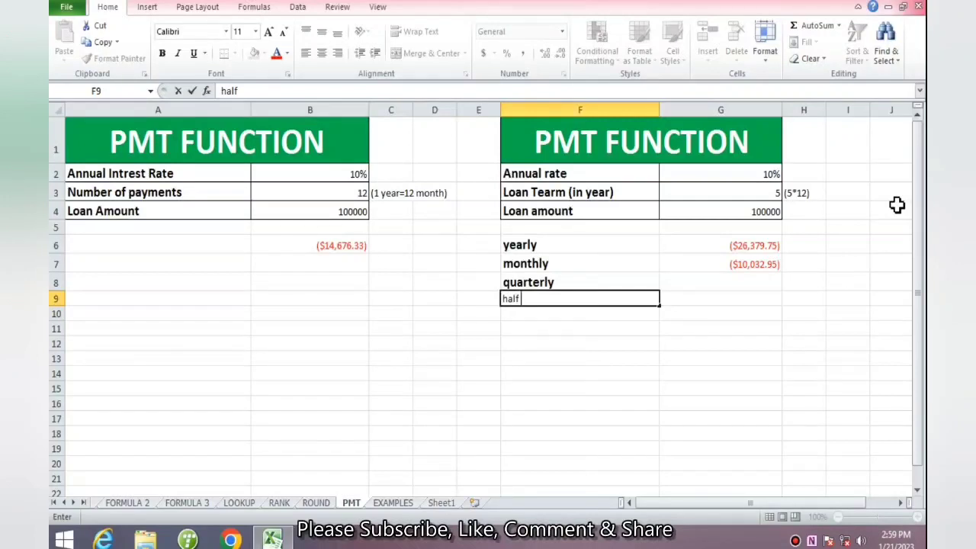
pyautogui.write(' yearly')
pyautogui.press('Tab')
# - Enter =PMT(G2,G3*4,G4) in G8 to calculate the quarterly payment
pyautogui.press('Up')
pyautogui.press('Up')
pyautogui.press('Up')
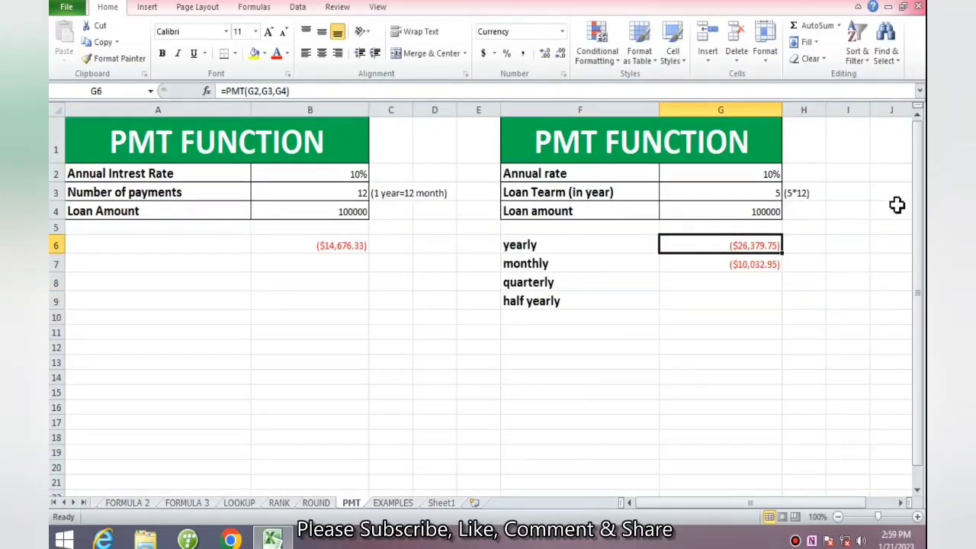
pyautogui.press('Down')
pyautogui.press('Down')
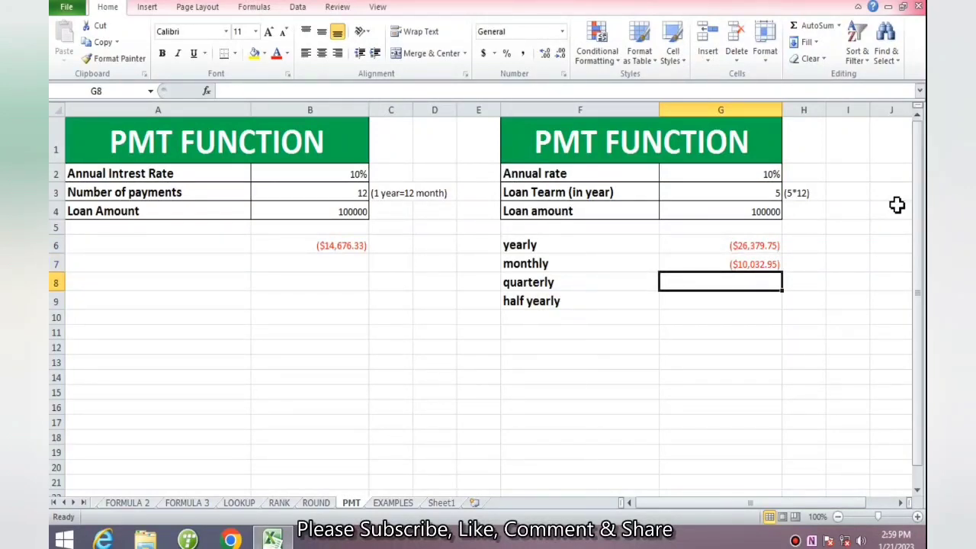
pyautogui.write('=pmt')
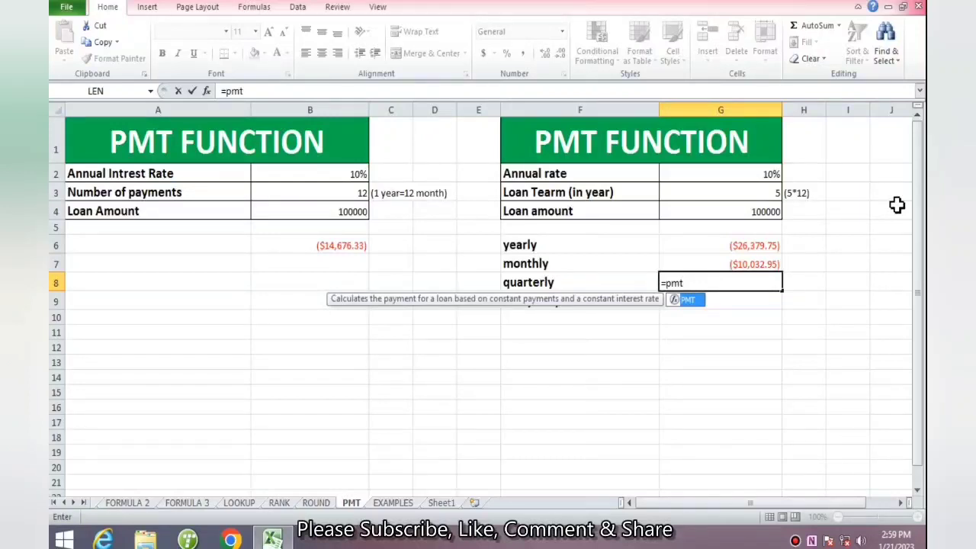
pyautogui.press('Tab')
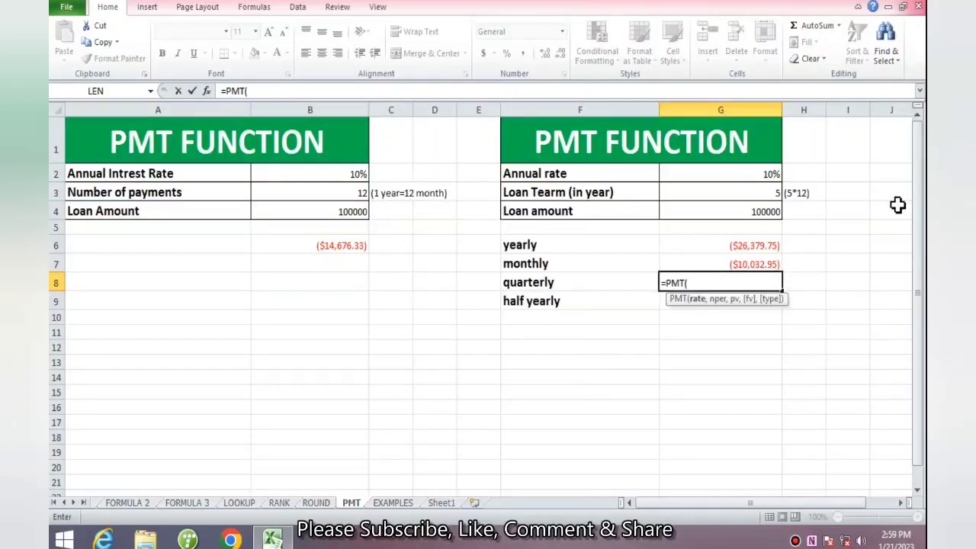
pyautogui.click(744, 173)
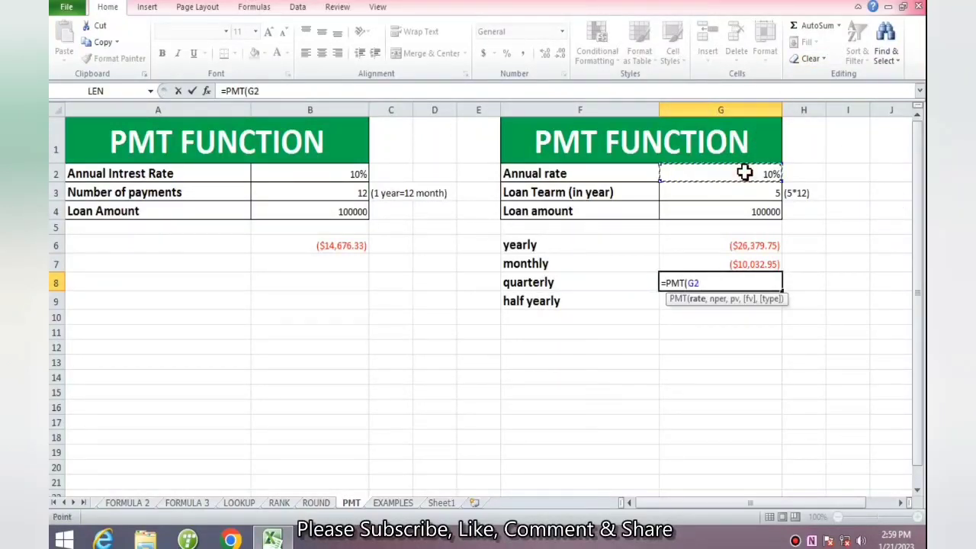
pyautogui.write(',')
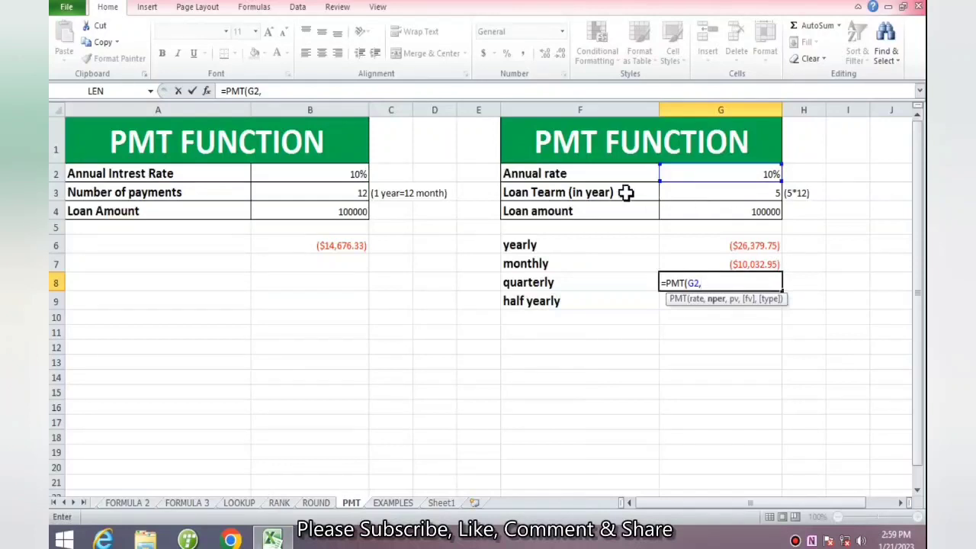
pyautogui.click(709, 192)
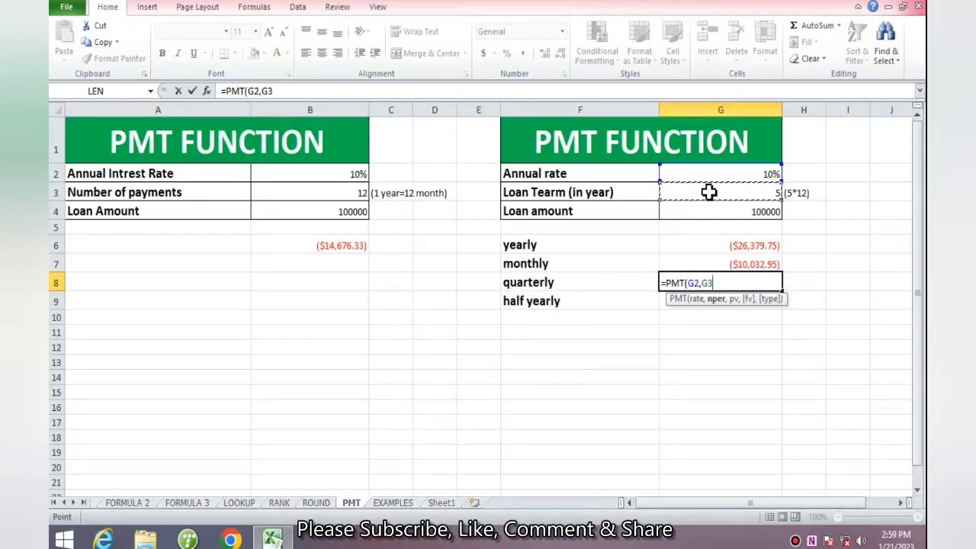
pyautogui.write('*')
pyautogui.write(',')
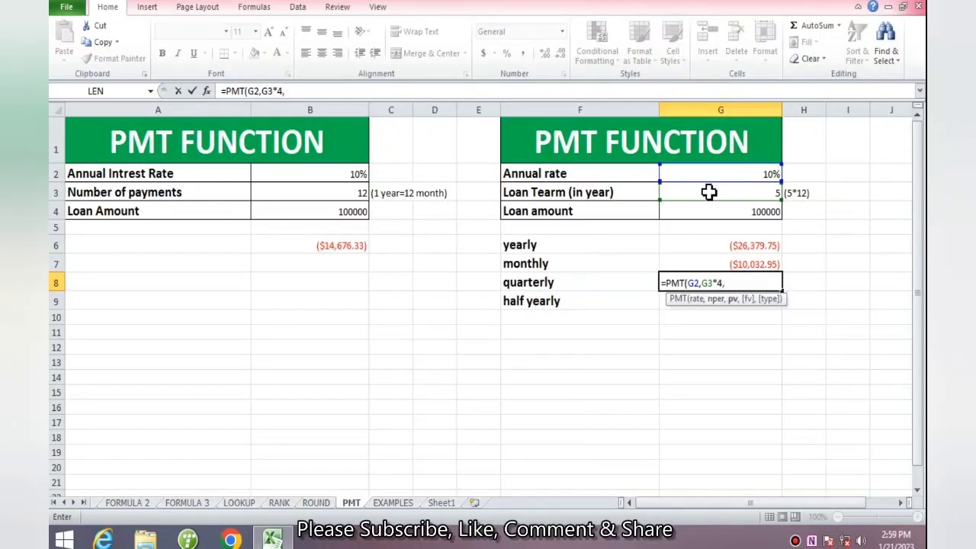
pyautogui.click(721, 216)
pyautogui.write(')')
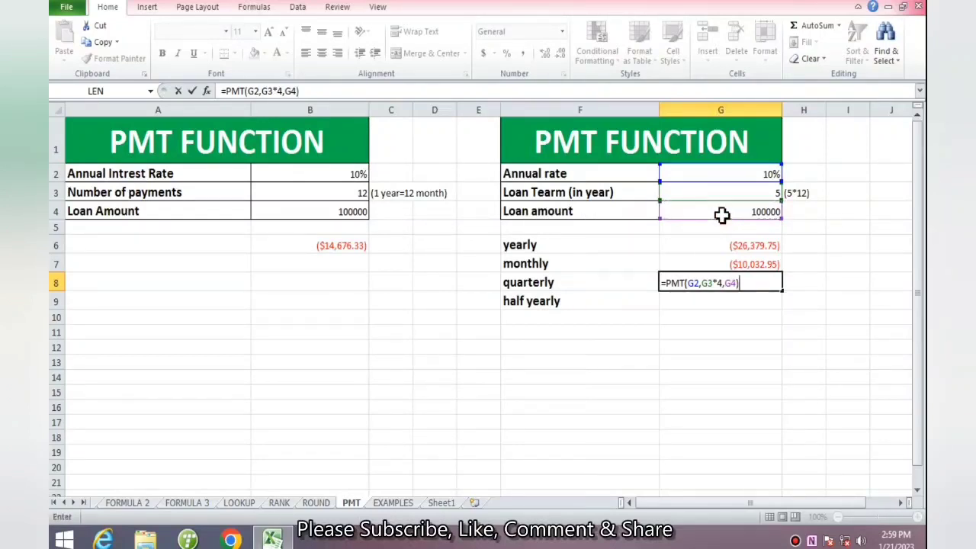
pyautogui.press('Return')
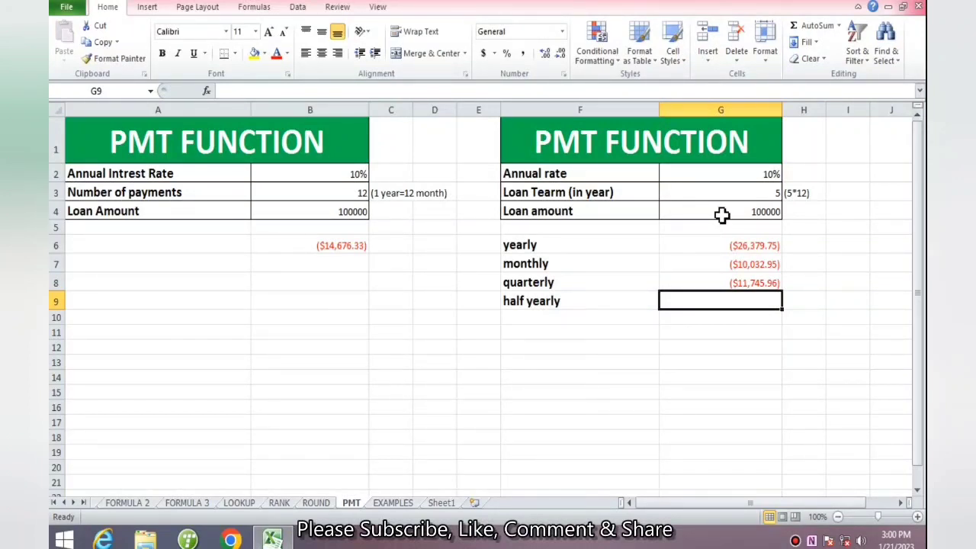
# - Enter =PMT(G2,G3*2,G4) in G9 to calculate the half-yearly payment
pyautogui.write('=pmt')
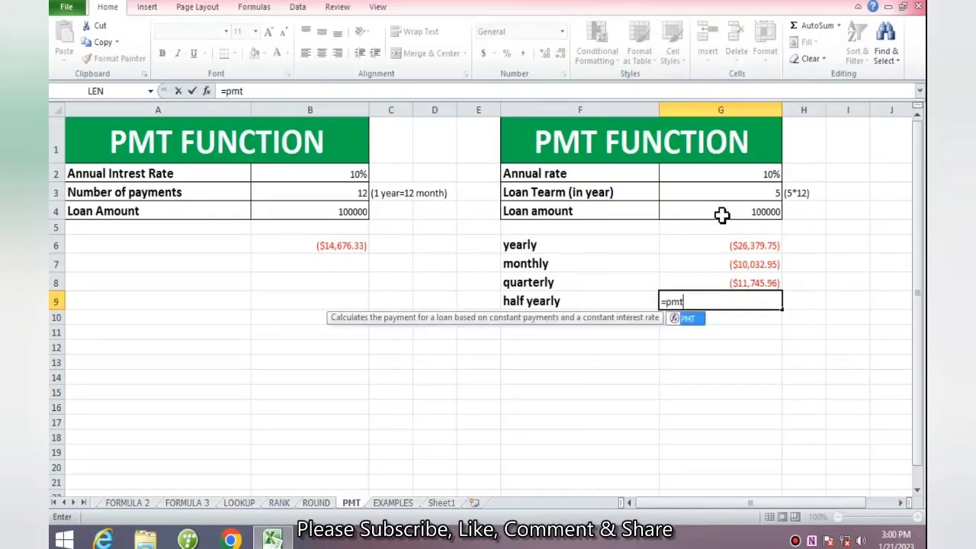
pyautogui.press('Tab')
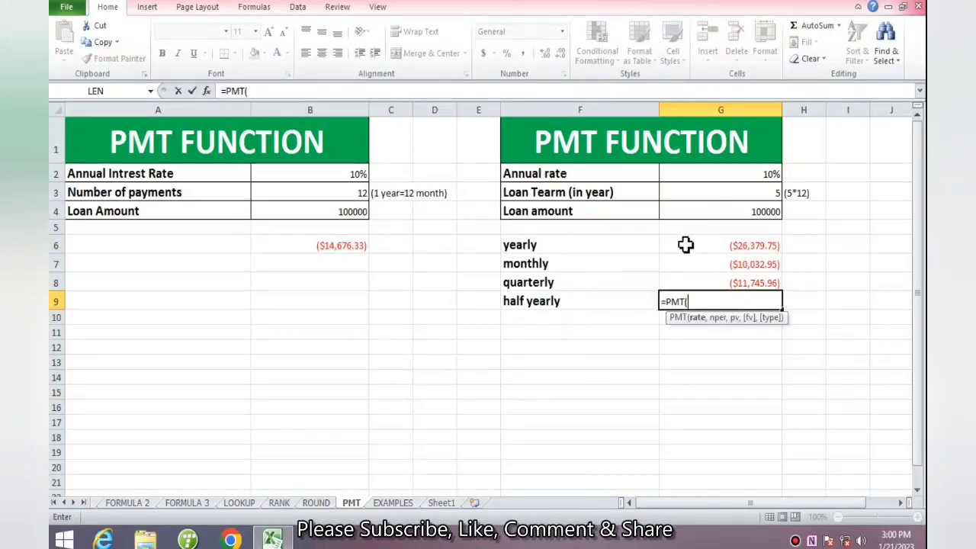
pyautogui.click(712, 173)
pyautogui.write(',')
pyautogui.click(732, 194)
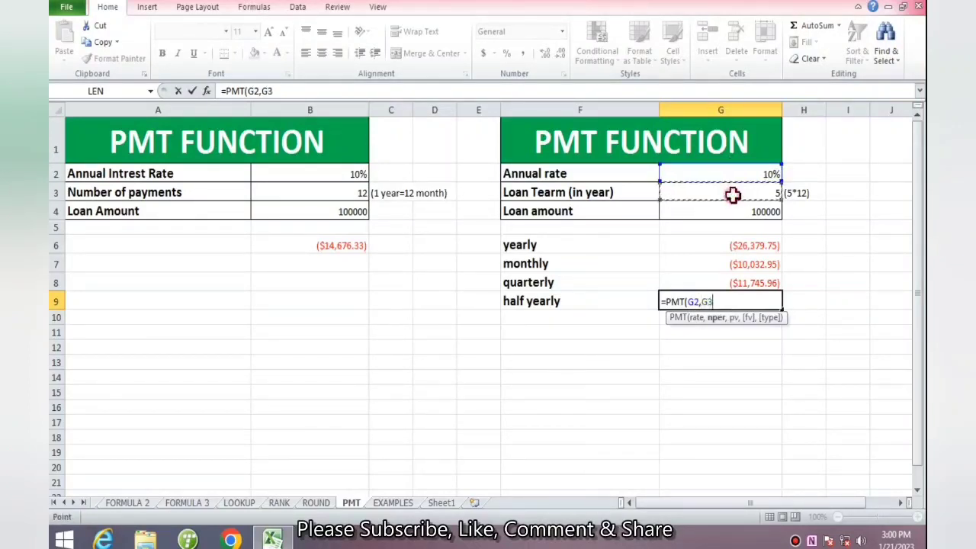
pyautogui.write('*2')
pyautogui.write(',')
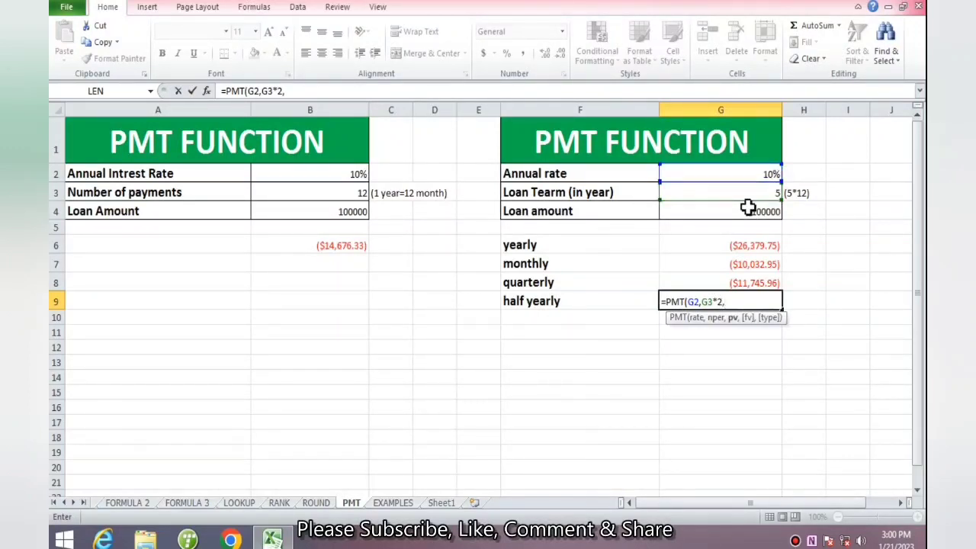
pyautogui.click(745, 214)
pyautogui.write(')')
pyautogui.press('Return')
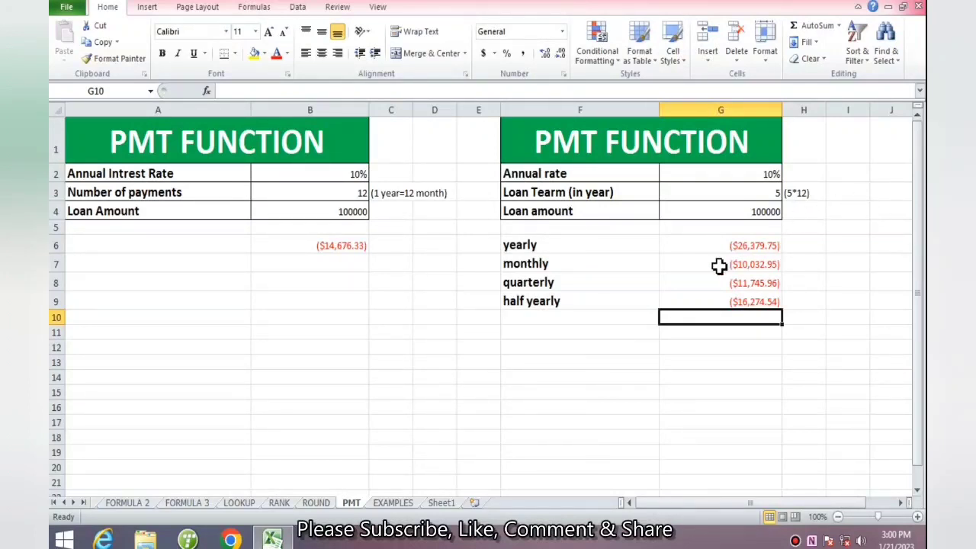
# - Review the yearly, monthly, quarterly and half-yearly payments row by row in F6:G9
pyautogui.moveTo(597, 244); pyautogui.dragTo(682, 242)
pyautogui.moveTo(588, 264); pyautogui.dragTo(703, 262)
pyautogui.moveTo(591, 284); pyautogui.dragTo(686, 293)
pyautogui.moveTo(603, 303); pyautogui.dragTo(700, 300)
pyautogui.click(627, 375)
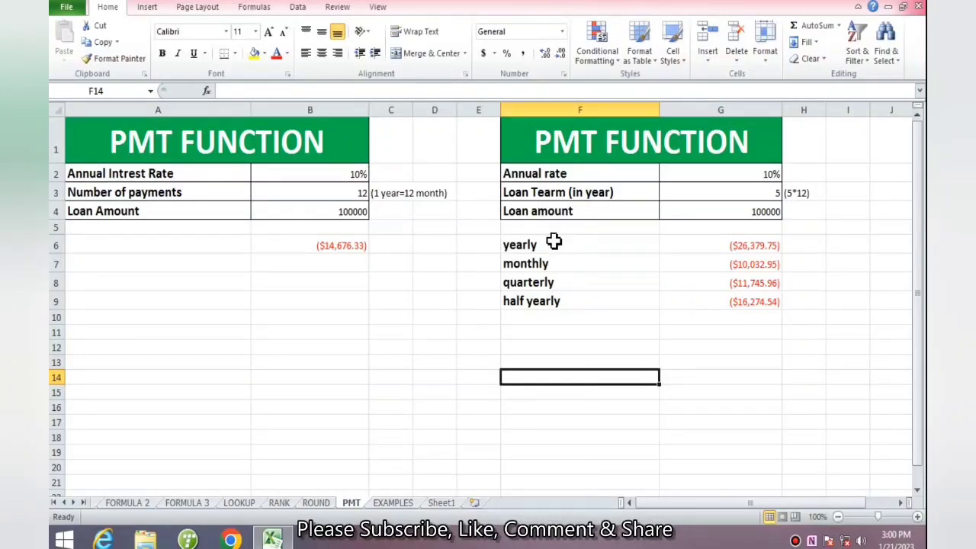
# - Return to the function list on the FORMULA 3 sheet and look at the PMT and CONCATENATE entries
pyautogui.click(189, 502)
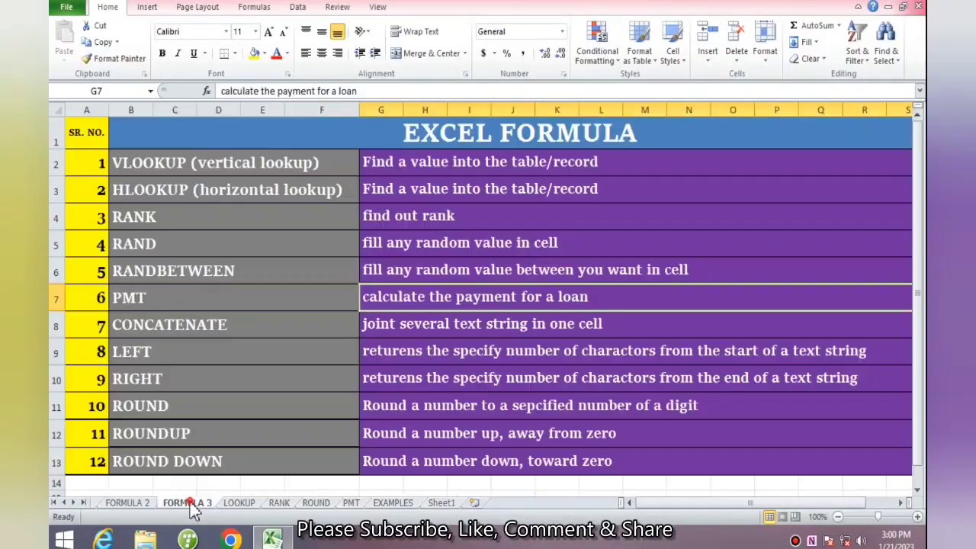
pyautogui.click(137, 298)
pyautogui.click(196, 324)
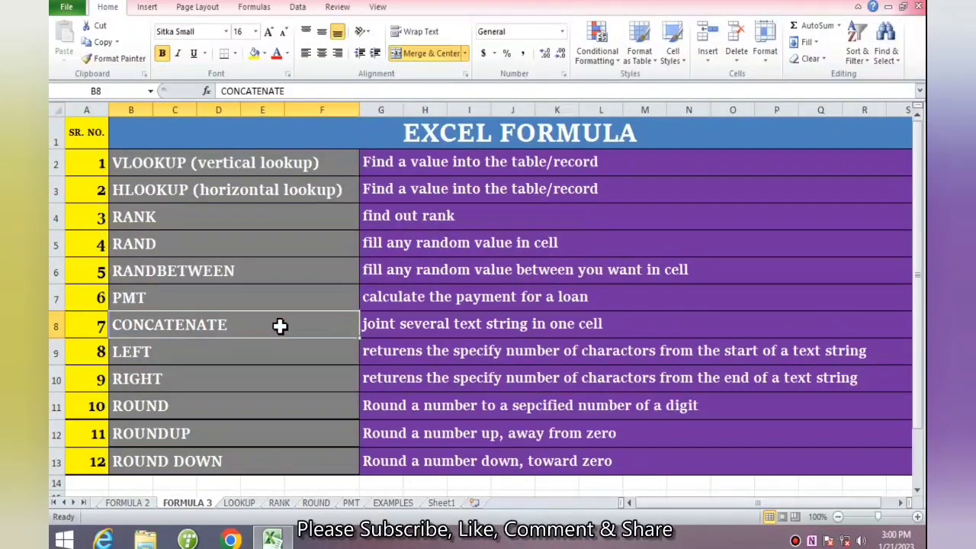
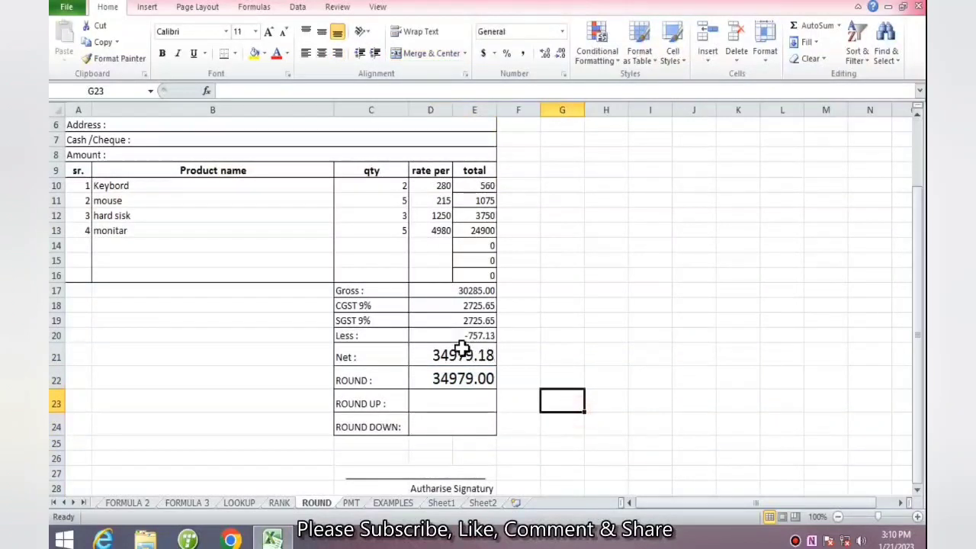
# - Inspect the Net and ROUND formulas in D21 and D22 on the ROUND sheet, and copy the Net cell to F21
pyautogui.click(430, 357)
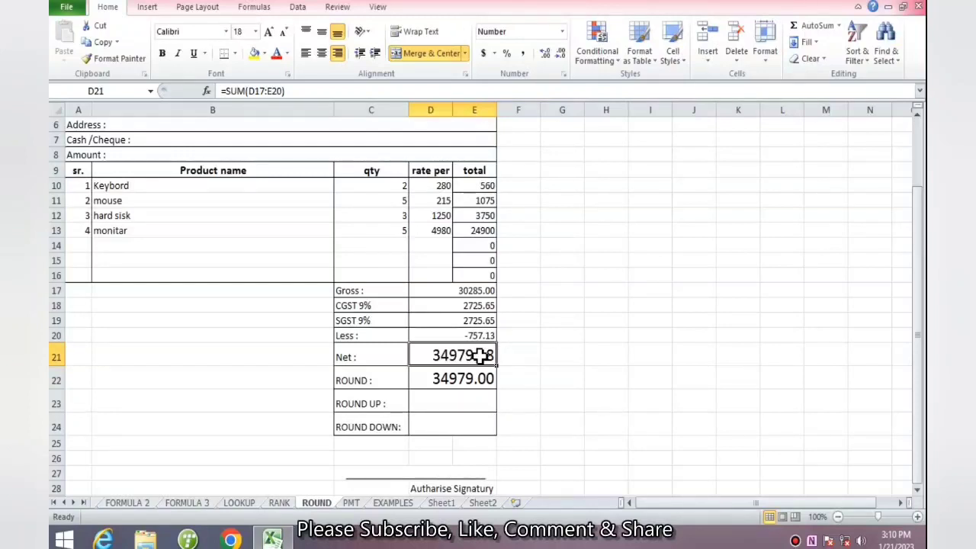
pyautogui.click(440, 382)
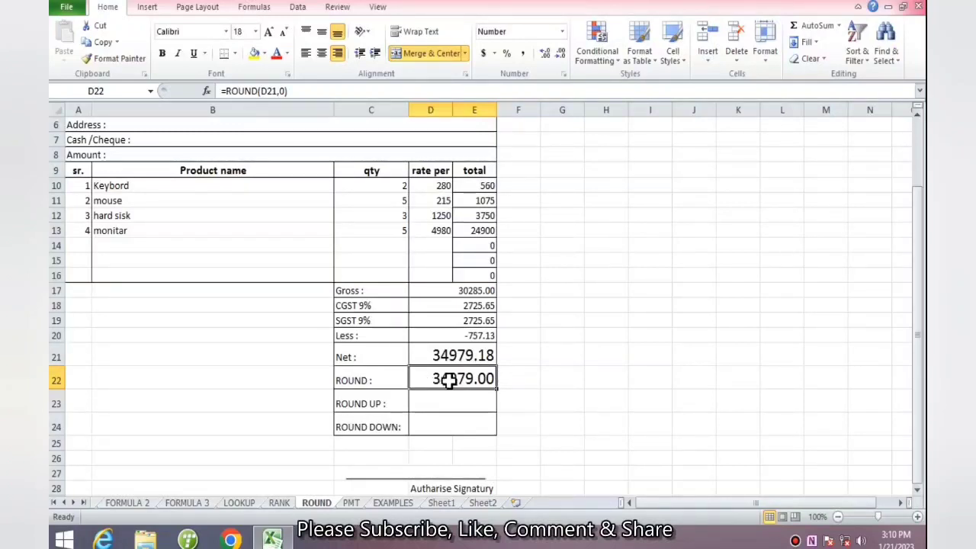
pyautogui.click(516, 354)
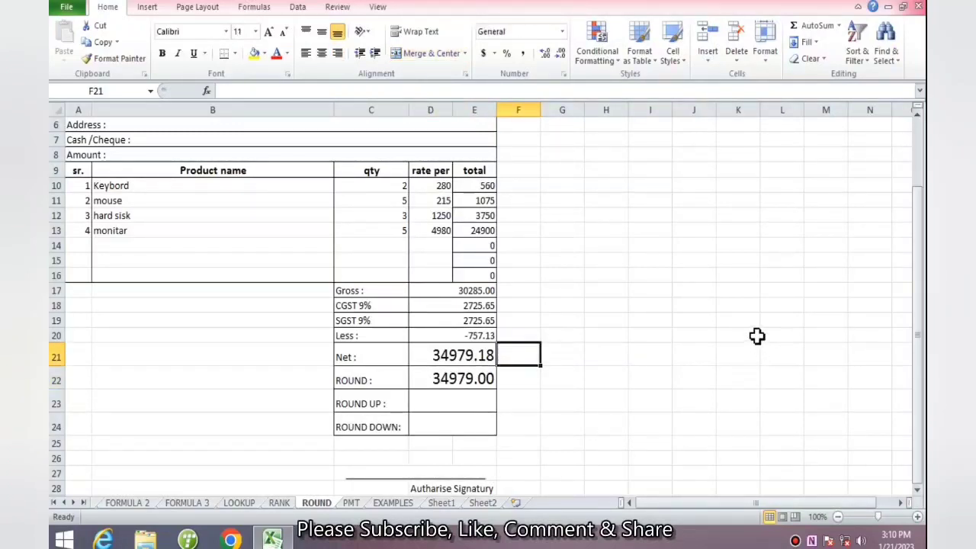
pyautogui.press('Left')
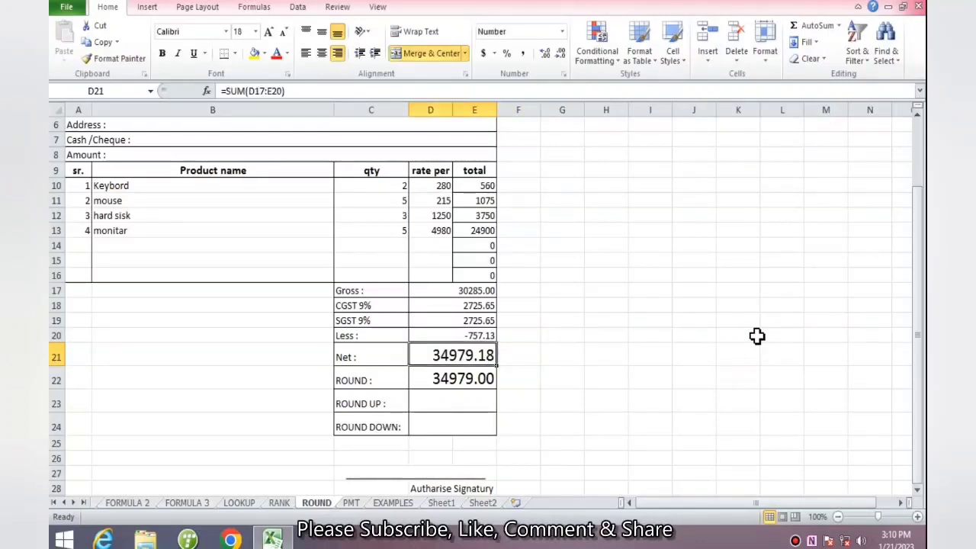
pyautogui.hotkey('ctrl', 'c')
pyautogui.press('Right')
pyautogui.press('Return')
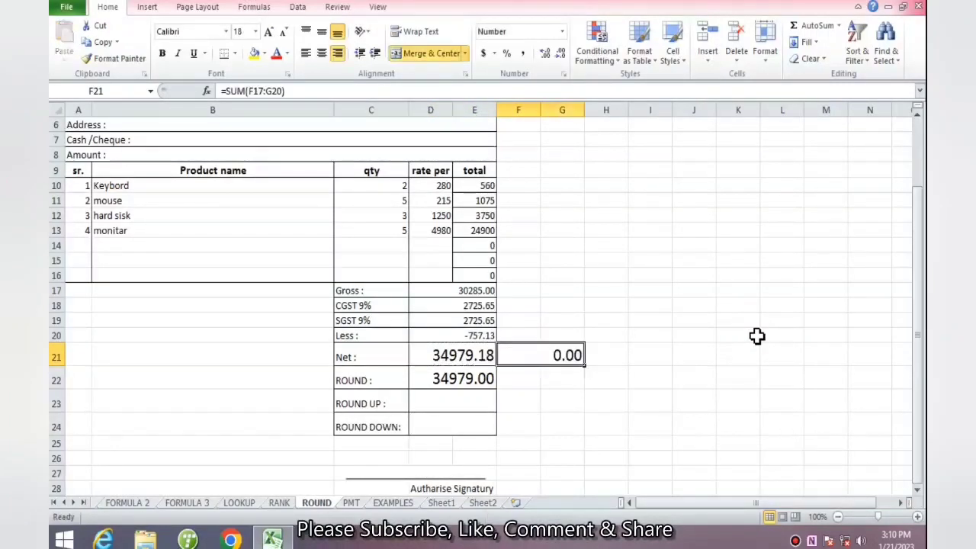
# - Copy the Net amount from D21 again and paste it into F21 as values only
pyautogui.press('Left')
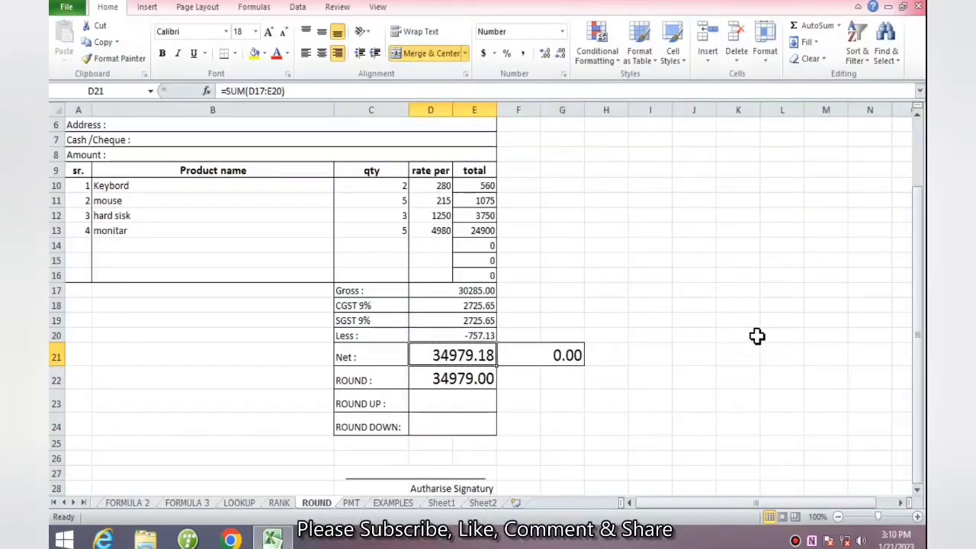
pyautogui.hotkey('ctrl', 'c')
pyautogui.press('Right')
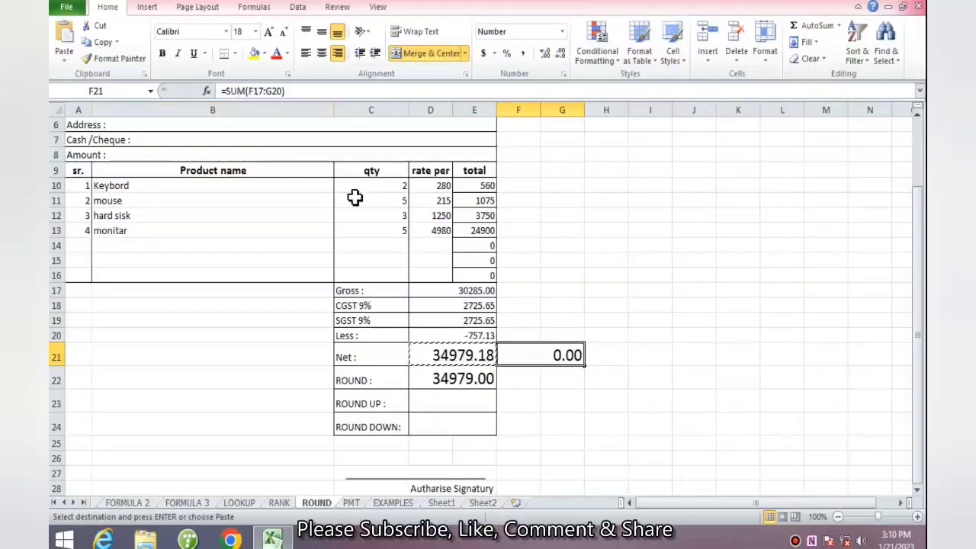
pyautogui.click(65, 9)
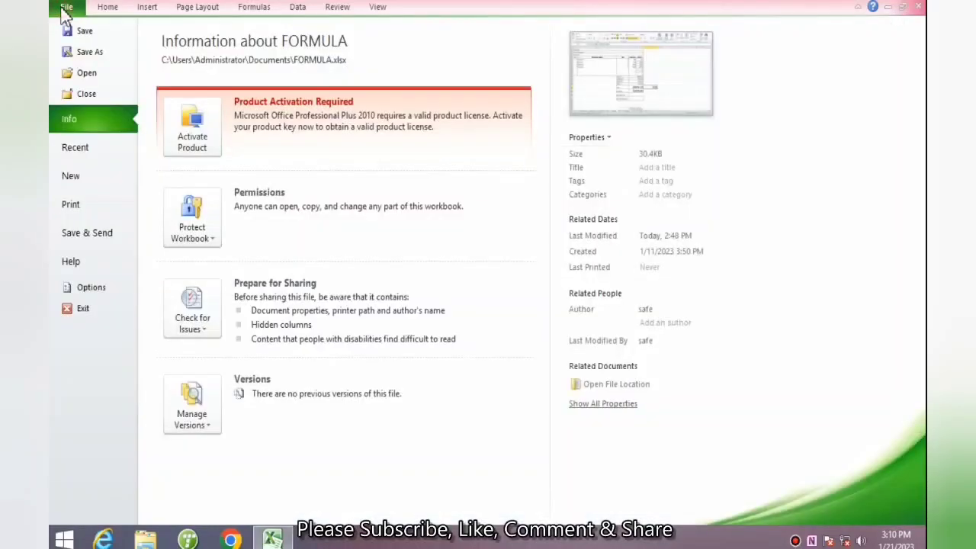
pyautogui.click(66, 10)
pyautogui.click(64, 58)
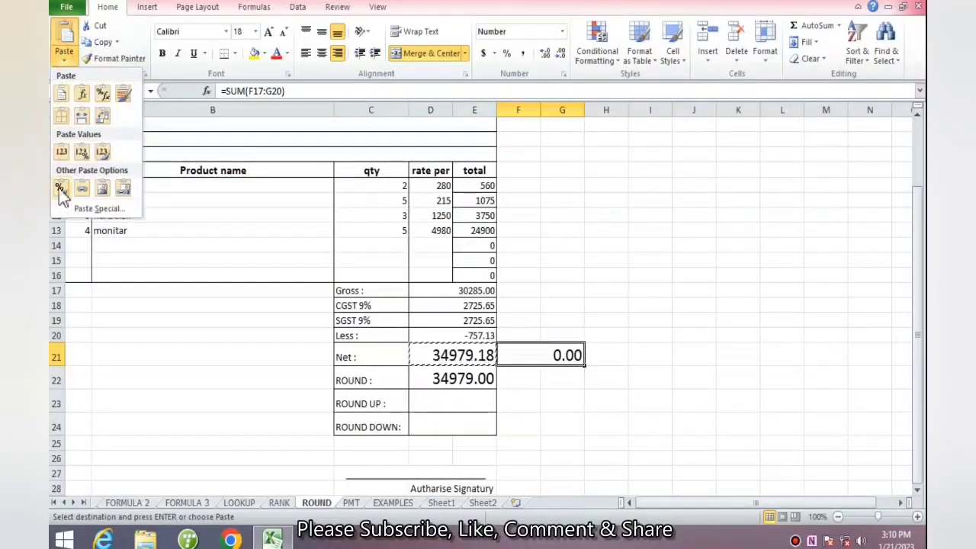
pyautogui.click(61, 152)
pyautogui.click(684, 349)
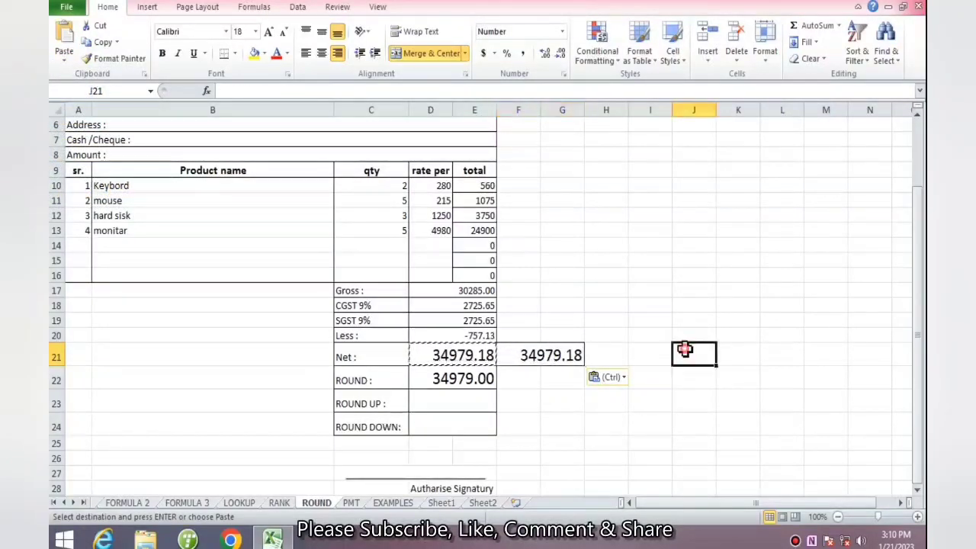
pyautogui.press('Escape')
# - Change the pasted amount in F21 to 34979.52
pyautogui.doubleClick(560, 355)
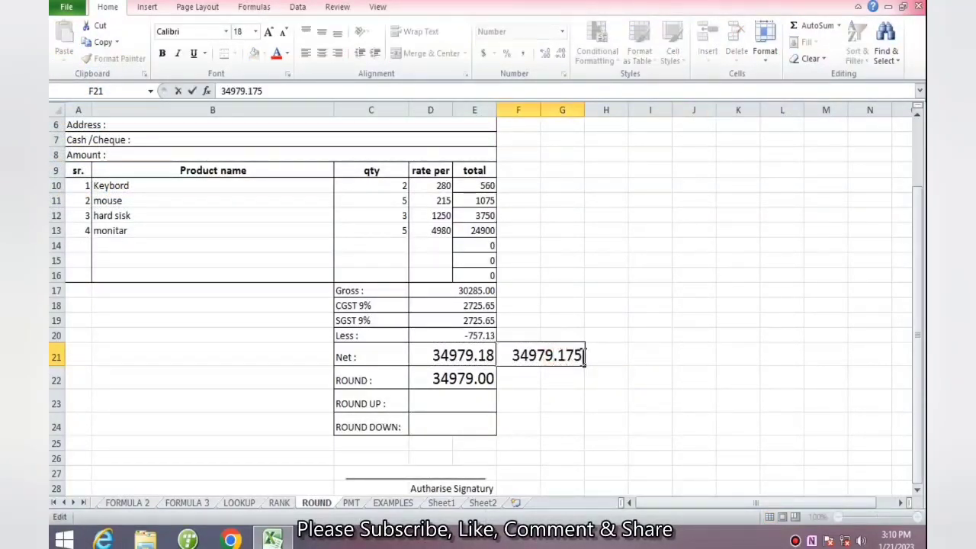
pyautogui.click(633, 322)
pyautogui.click(570, 355)
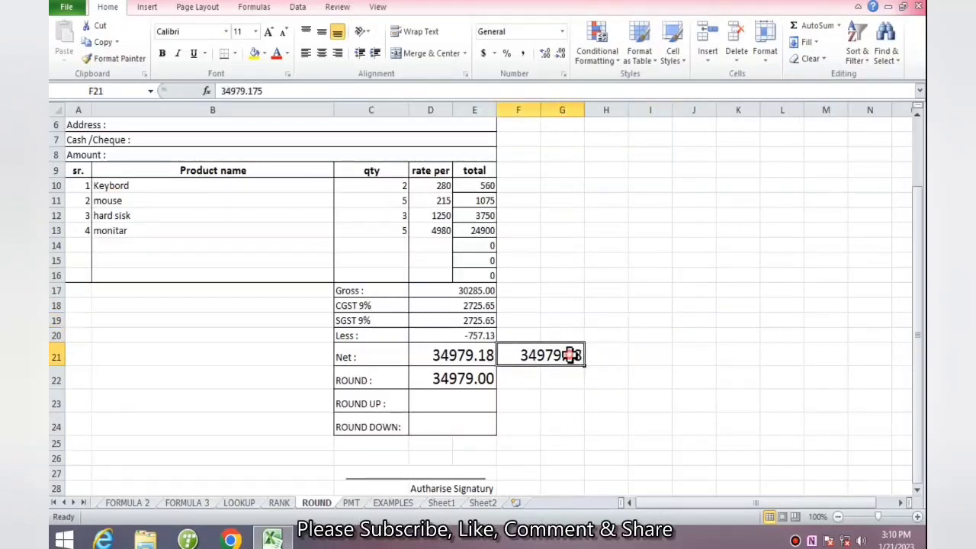
pyautogui.doubleClick(571, 356)
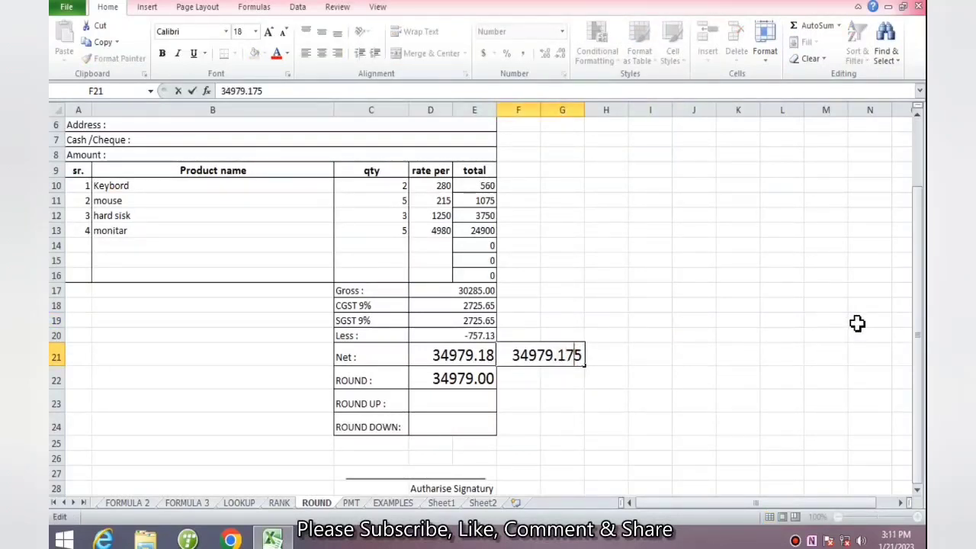
pyautogui.press('BackSpace')
pyautogui.press('BackSpace')
pyautogui.press('BackSpace')
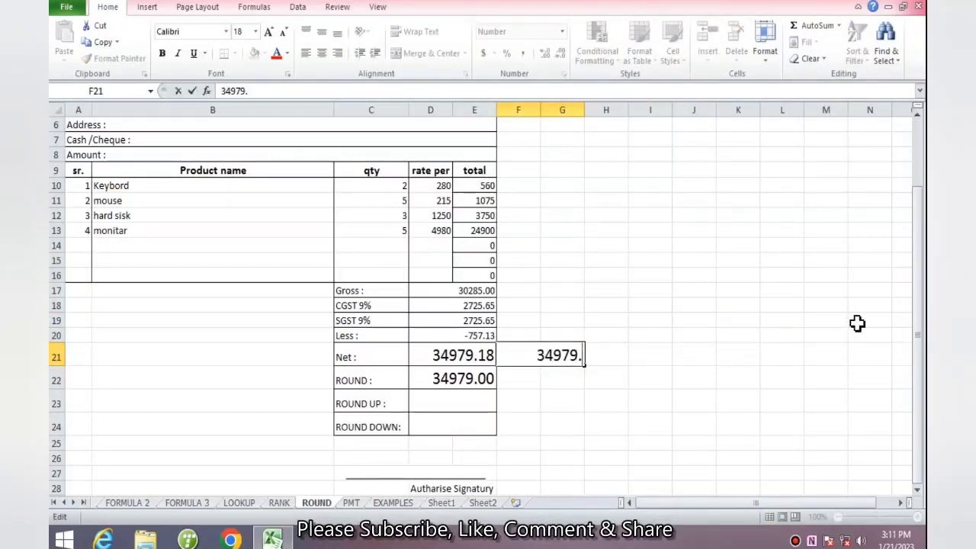
pyautogui.write('52')
pyautogui.press('Return')
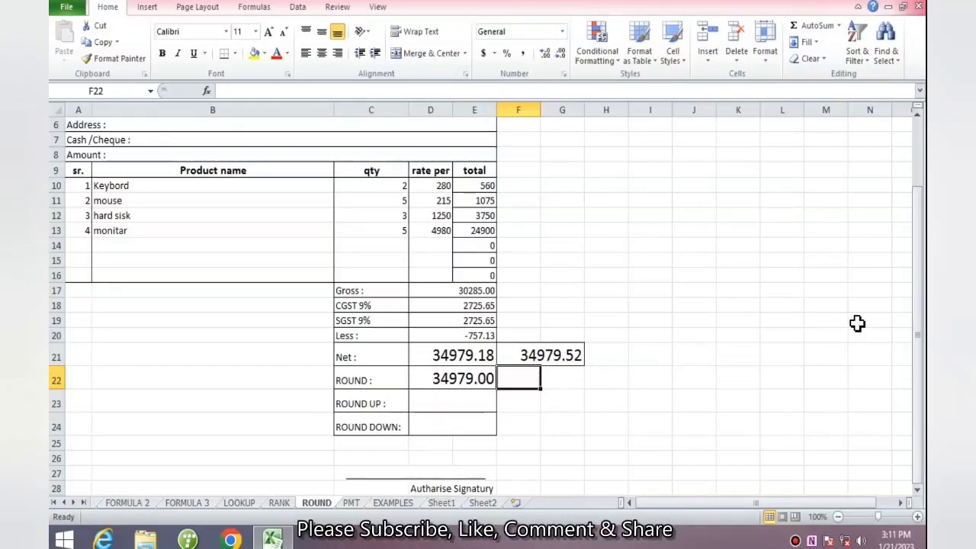
# - Enter the formula =ROUND(F21,0) in F22 to round the F21 amount to zero decimals
pyautogui.write('=rou')
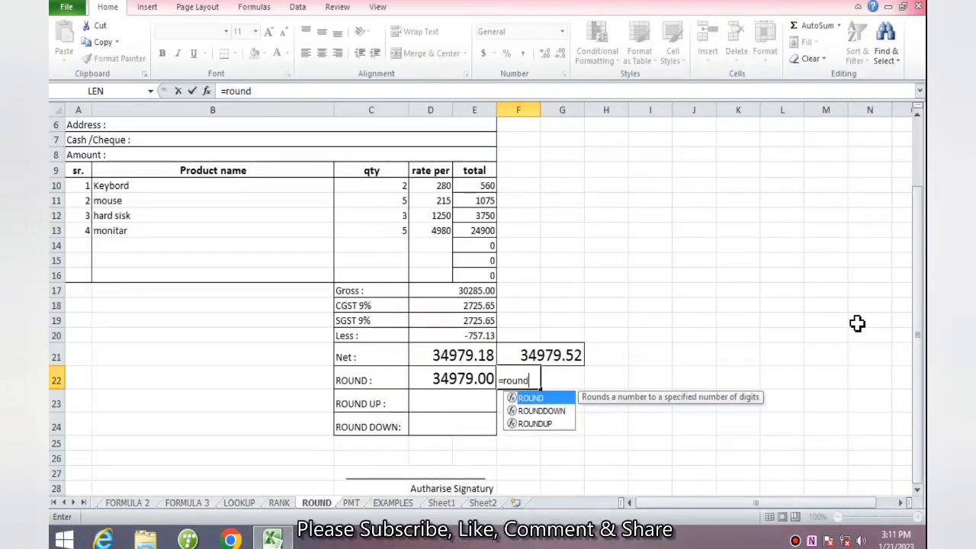
pyautogui.write('nd')
pyautogui.press('Tab')
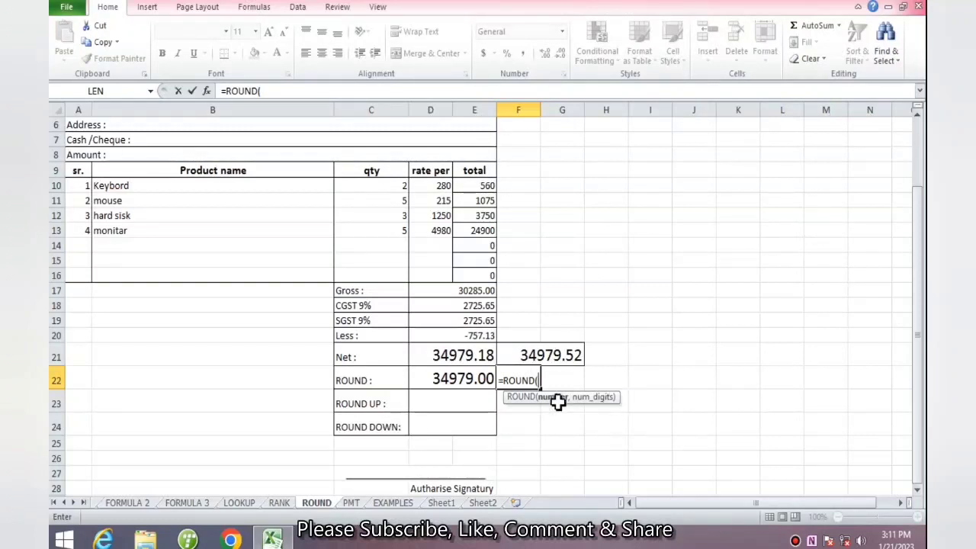
pyautogui.click(551, 354)
pyautogui.write(',0')
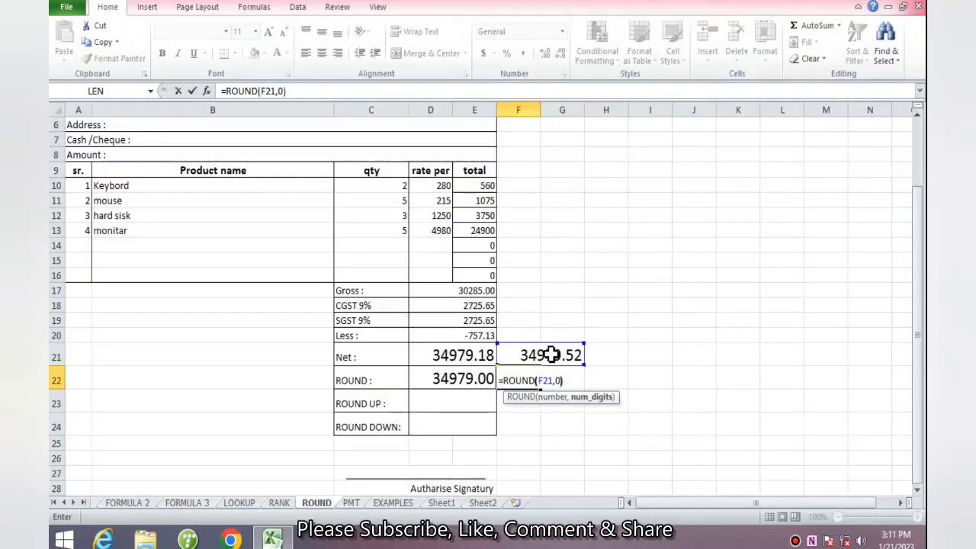
pyautogui.press('Return')
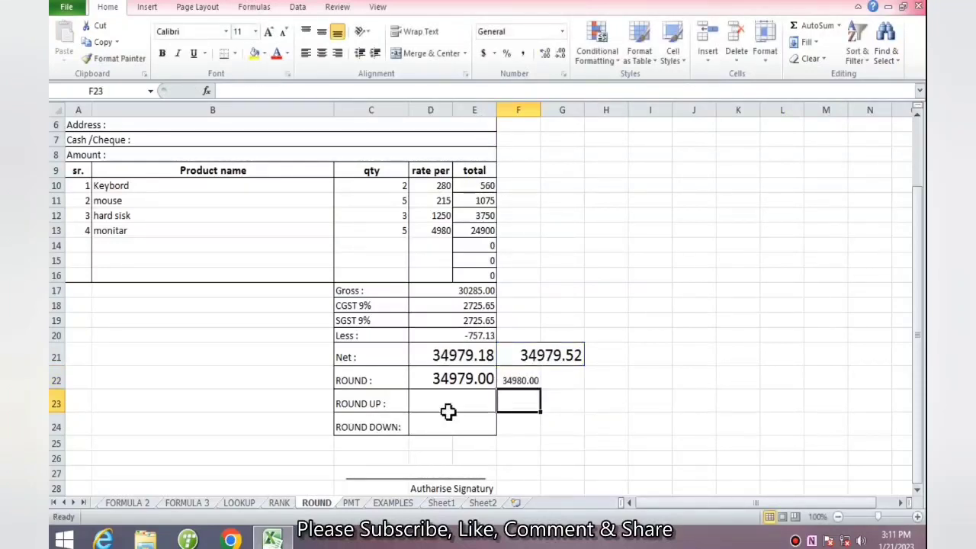
# - Enlarge the font of F22 to 18 and merge and center it across F22:G22
pyautogui.click(527, 380)
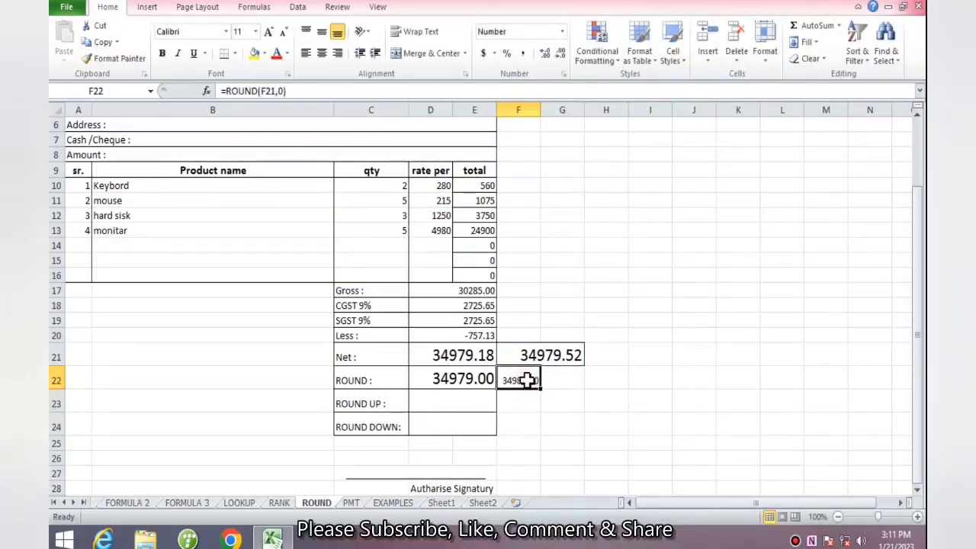
pyautogui.click(271, 32)
pyautogui.click(271, 33)
pyautogui.click(271, 32)
pyautogui.click(271, 33)
pyautogui.moveTo(538, 379); pyautogui.dragTo(584, 371)
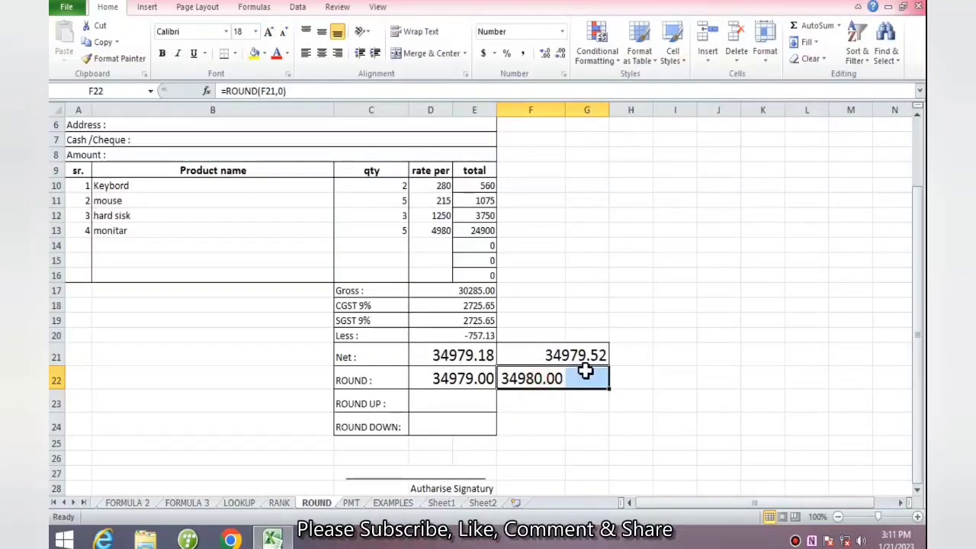
pyautogui.click(416, 53)
pyautogui.click(650, 406)
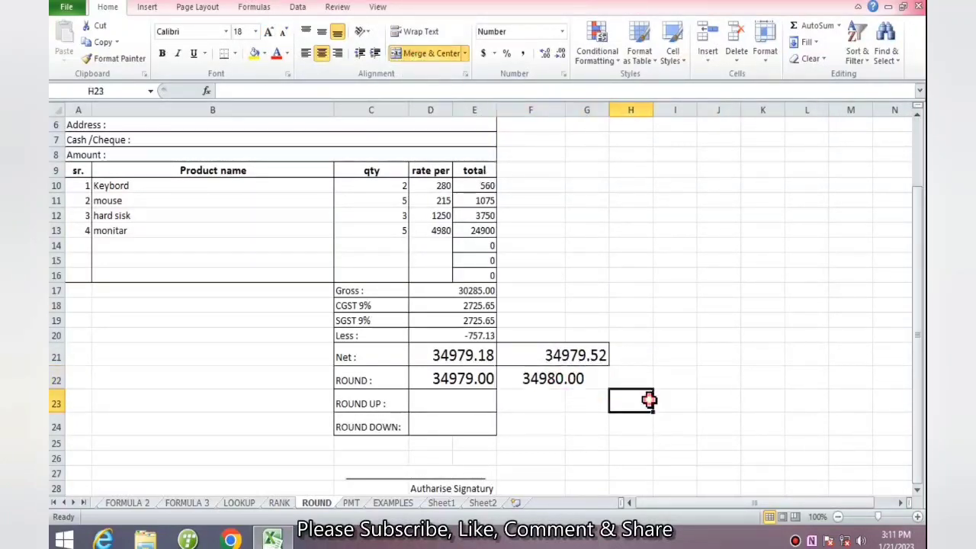
# - Compare the amounts in F21 and D21 with their ROUND results in F22 and D22
pyautogui.click(551, 354)
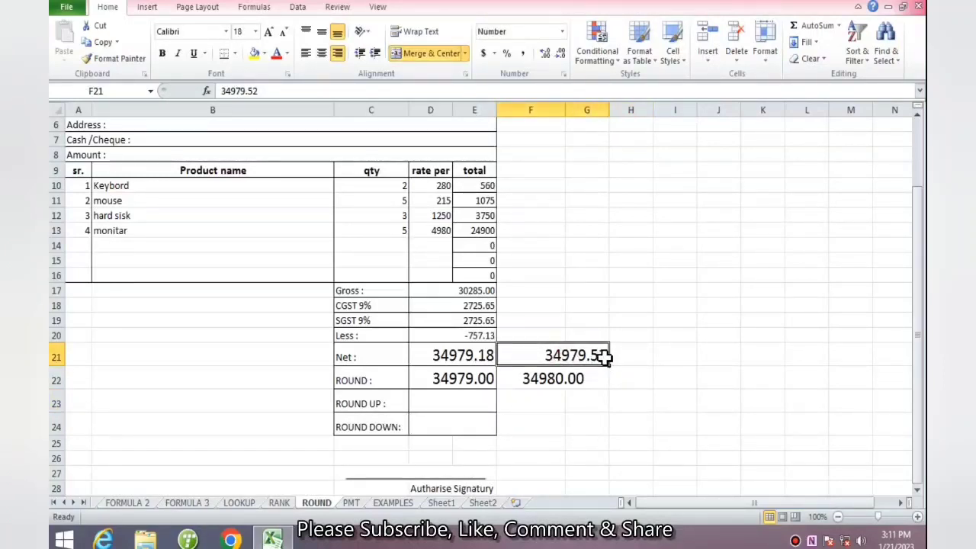
pyautogui.click(536, 379)
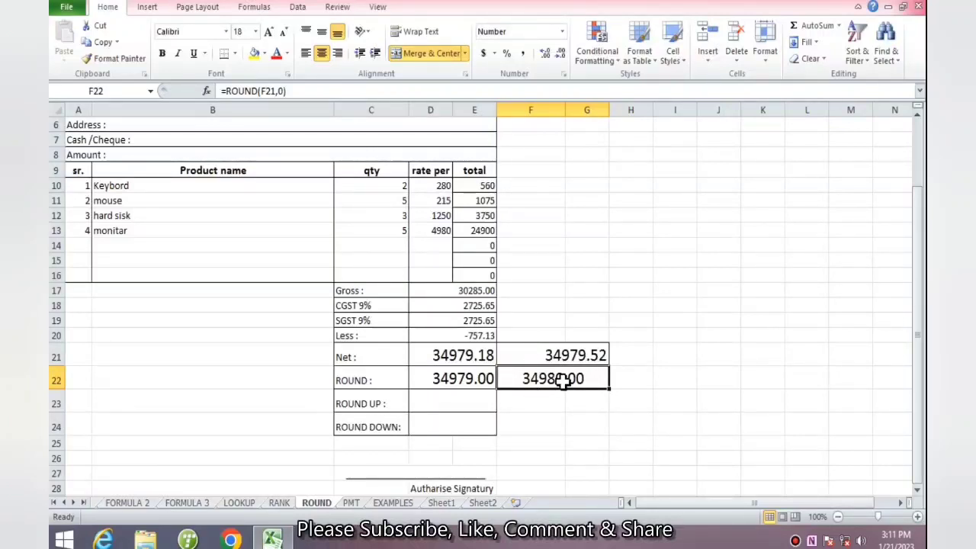
pyautogui.click(483, 355)
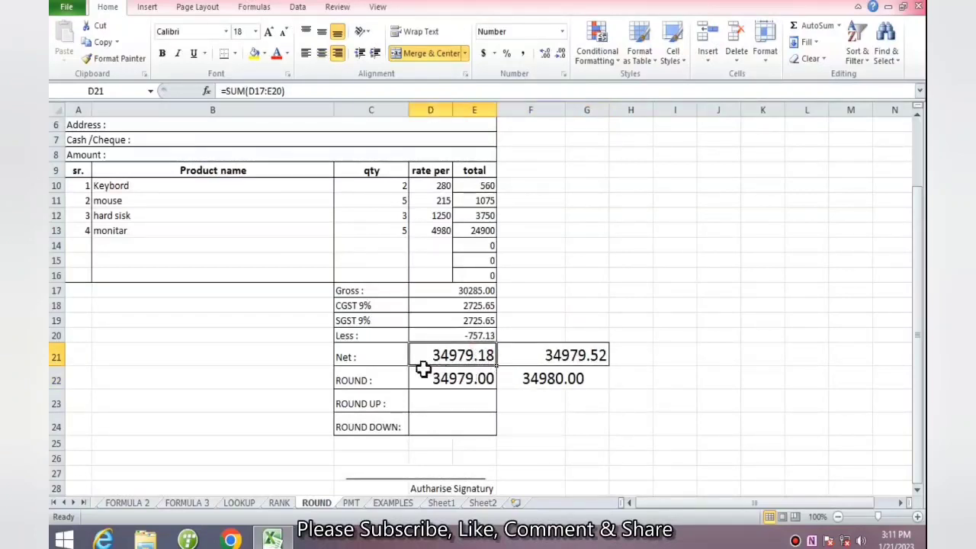
pyautogui.click(467, 375)
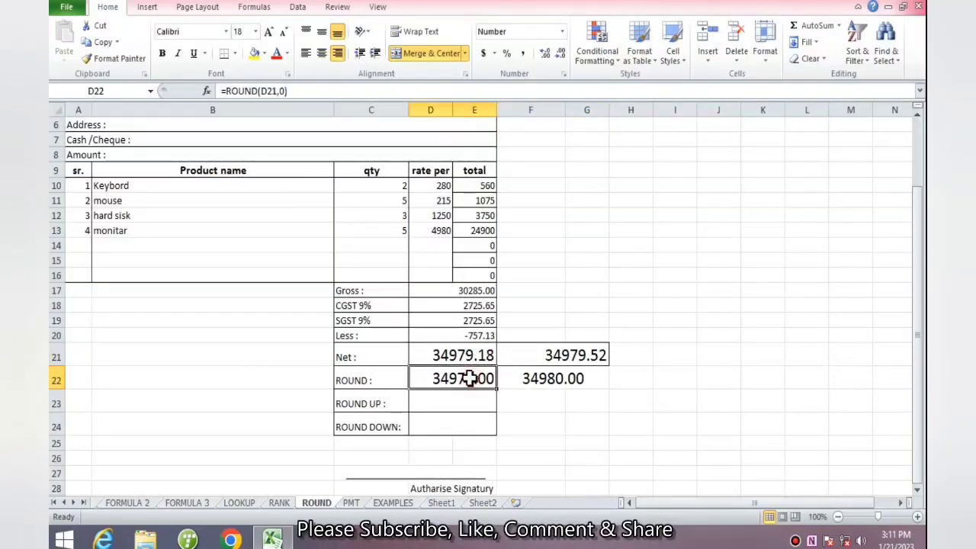
pyautogui.click(598, 356)
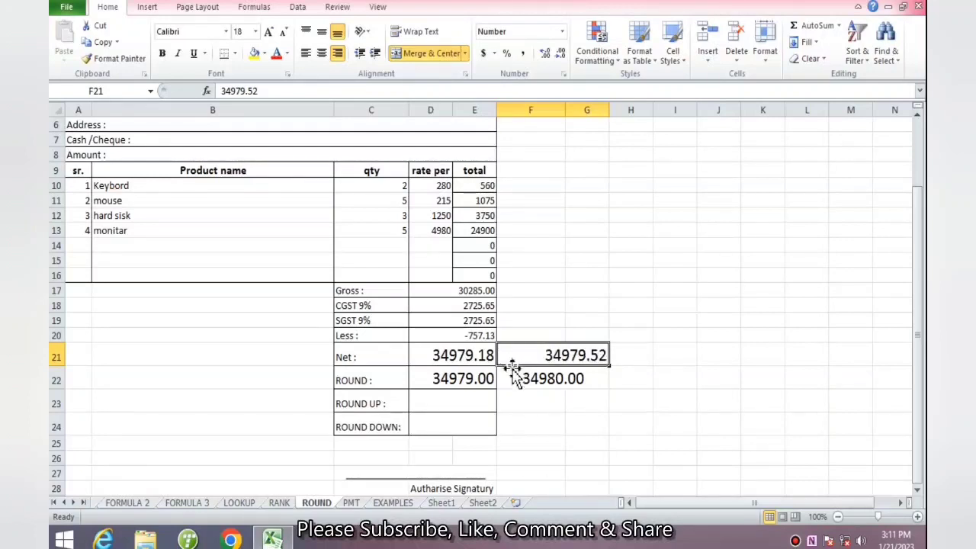
pyautogui.click(543, 385)
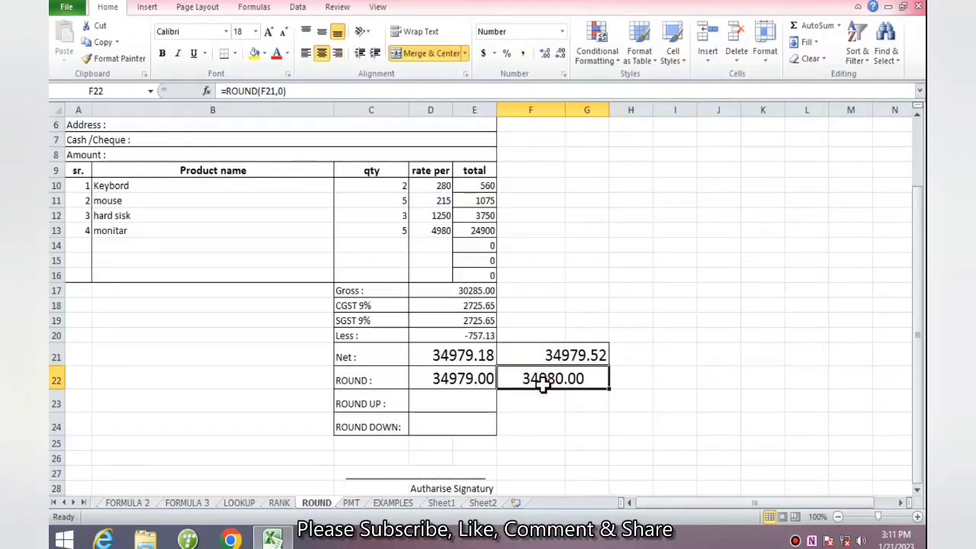
# - Look over the ROUND UP and ROUND DOWN rows in C23:D24 against the Net amount in D21
pyautogui.click(381, 404)
pyautogui.click(390, 428)
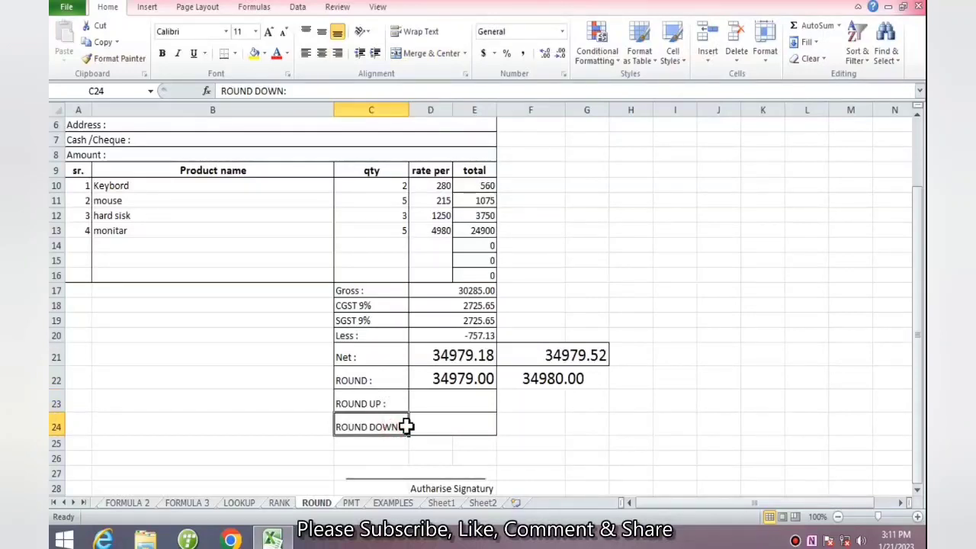
pyautogui.click(377, 397)
pyautogui.click(485, 356)
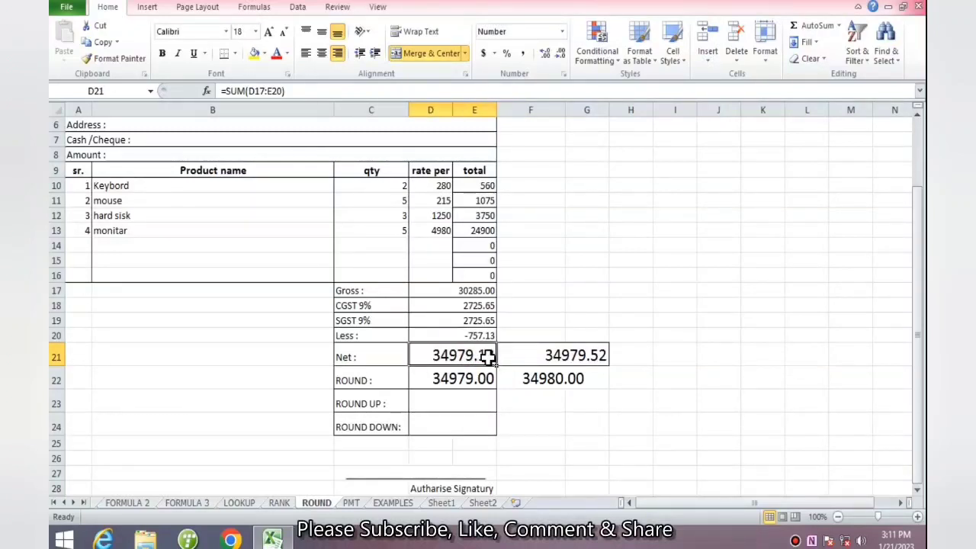
pyautogui.click(463, 402)
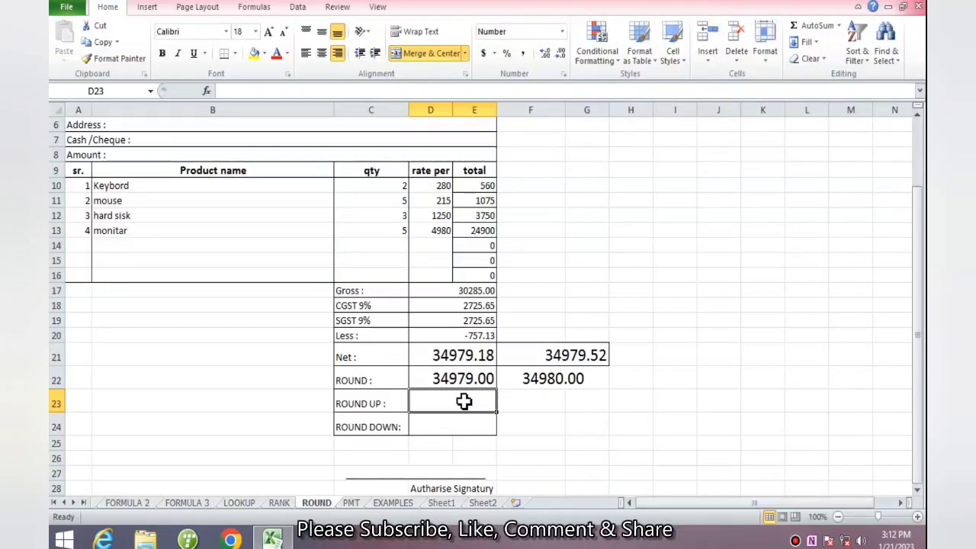
pyautogui.click(392, 424)
pyautogui.click(441, 426)
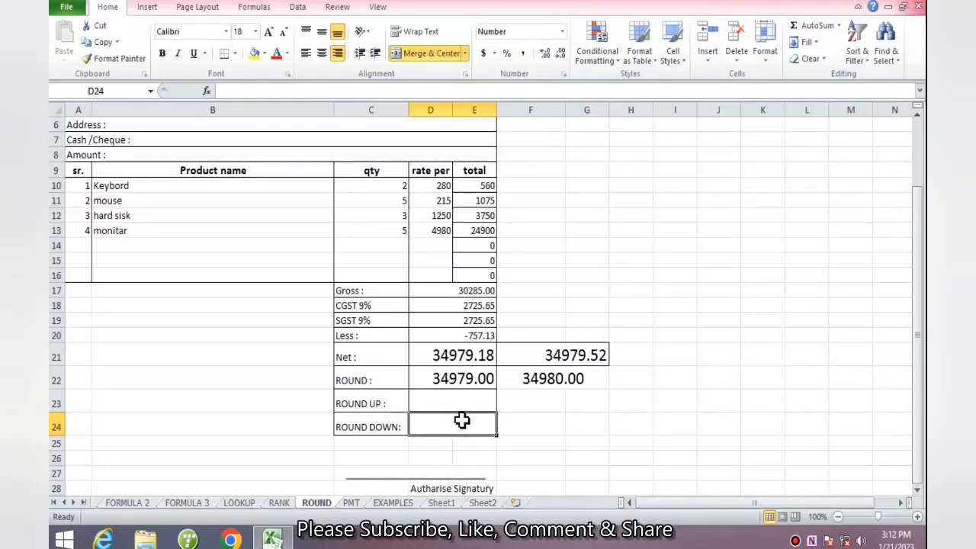
pyautogui.click(458, 355)
# - Enter the formula =ROUNDUP(D21,0) in the ROUND UP cell D23
pyautogui.click(440, 402)
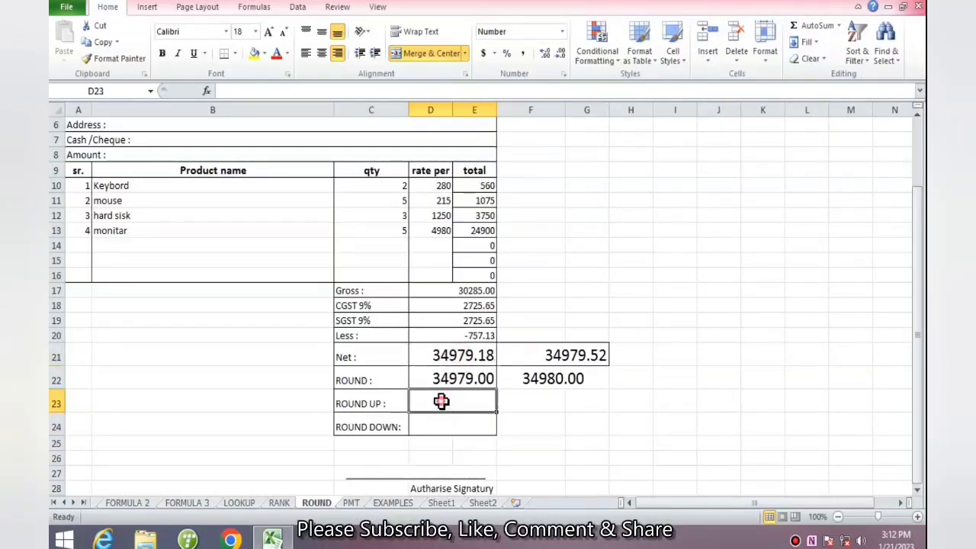
pyautogui.write('=round')
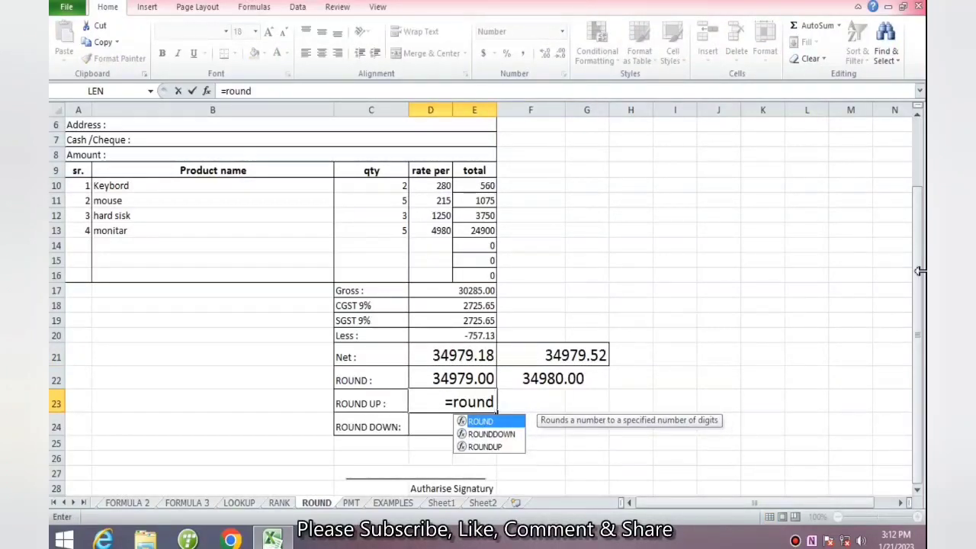
pyautogui.write('up')
pyautogui.press('Tab')
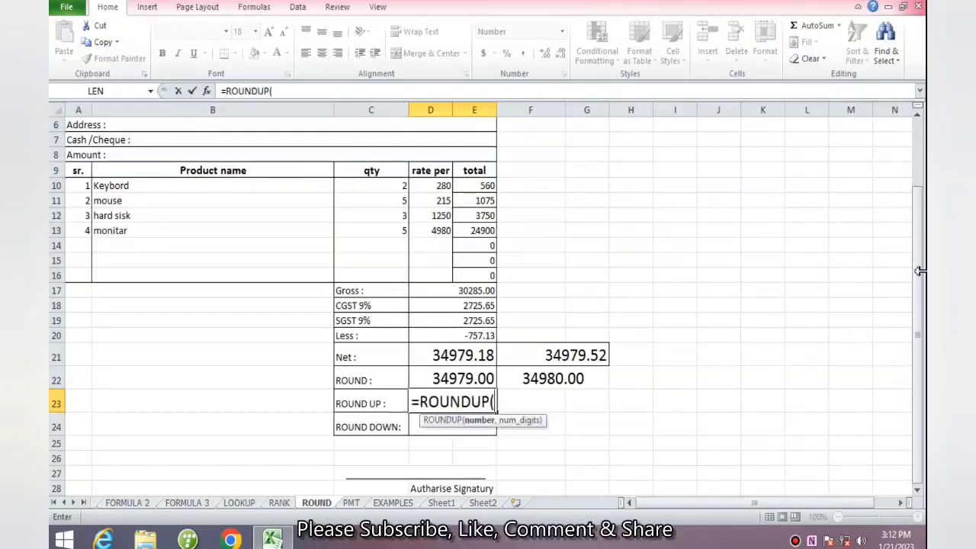
pyautogui.click(438, 356)
pyautogui.write(',')
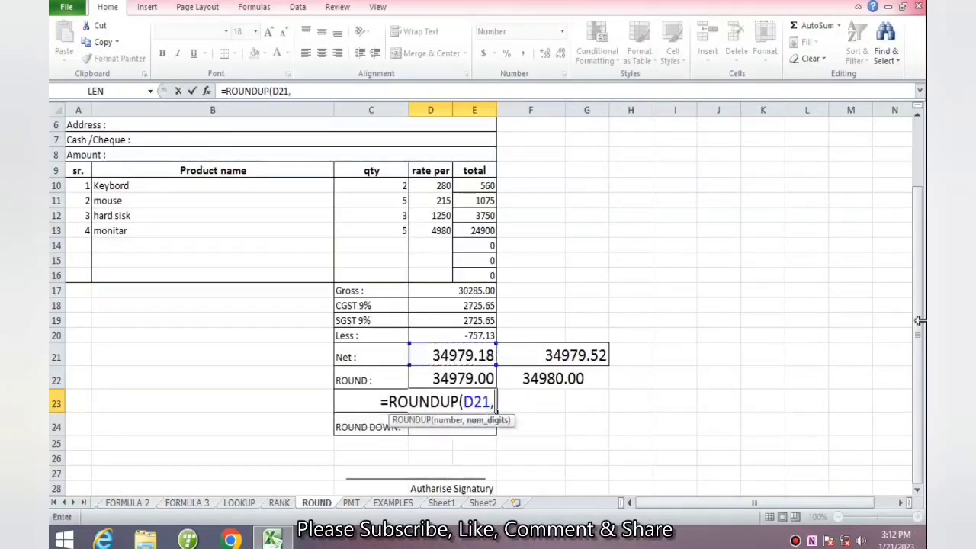
pyautogui.write('0')
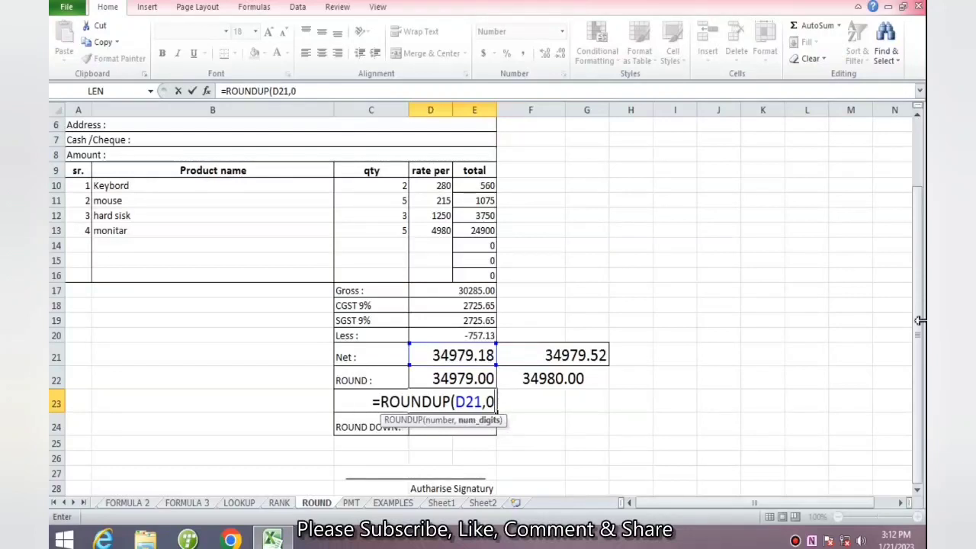
pyautogui.write(')')
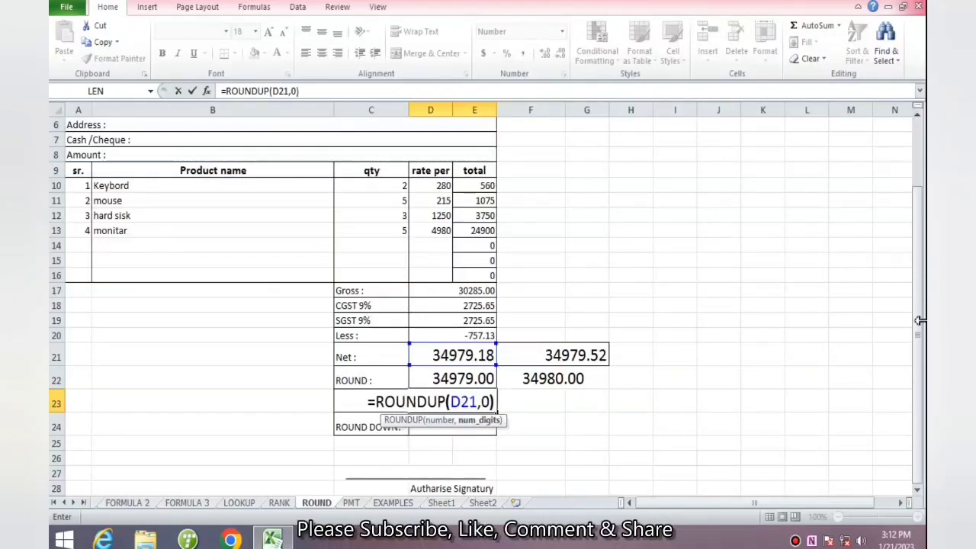
pyautogui.press('Return')
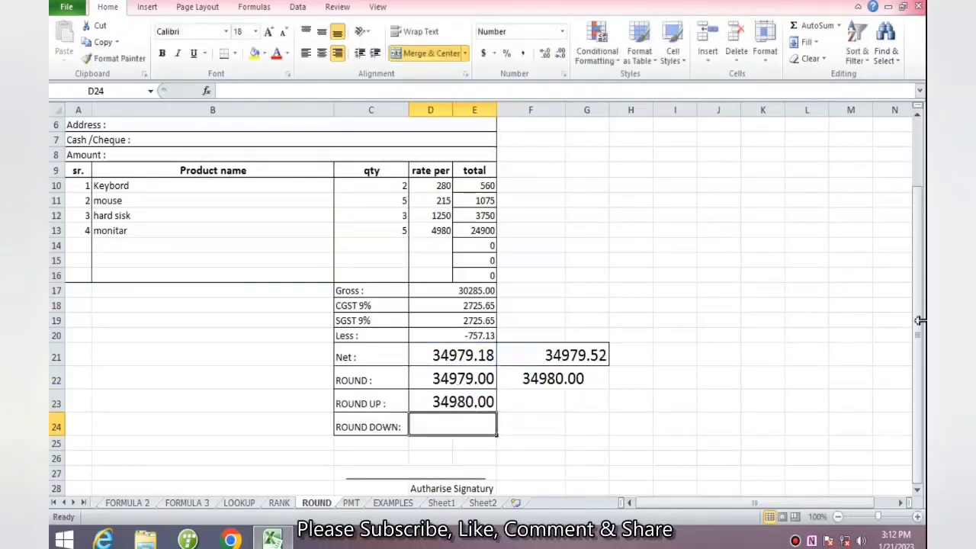
# - Compare the ROUNDUP result in D23 with the ROUND result in D22 and the Net amount in D21
pyautogui.click(442, 400)
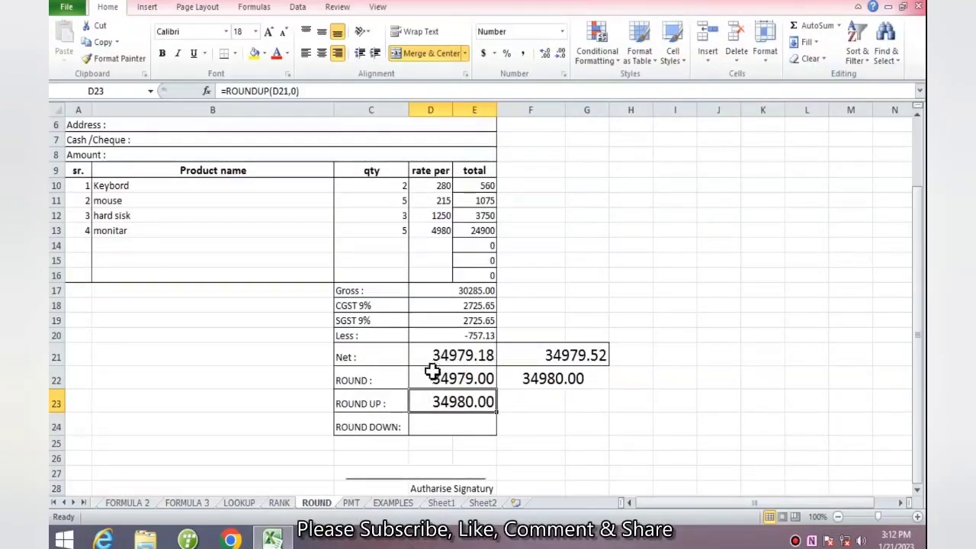
pyautogui.click(432, 377)
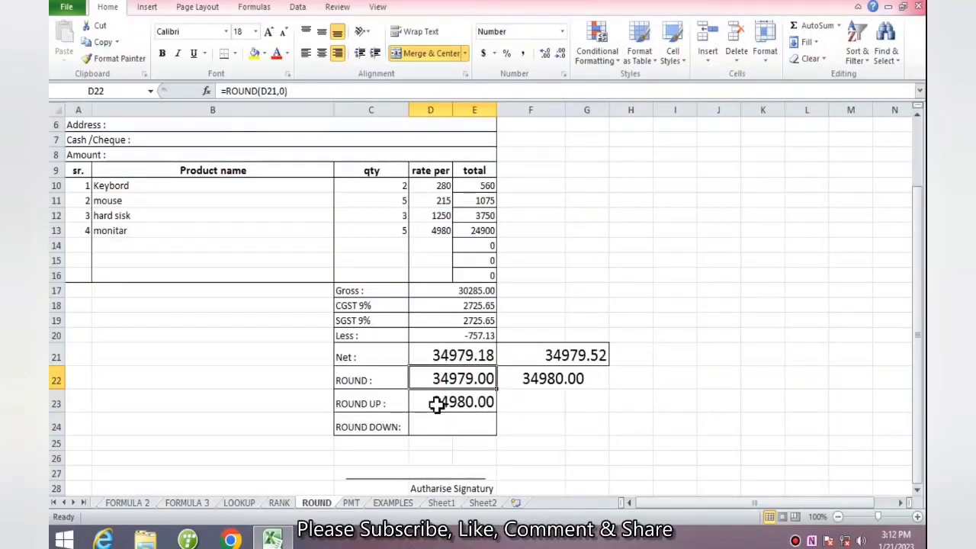
pyautogui.click(437, 404)
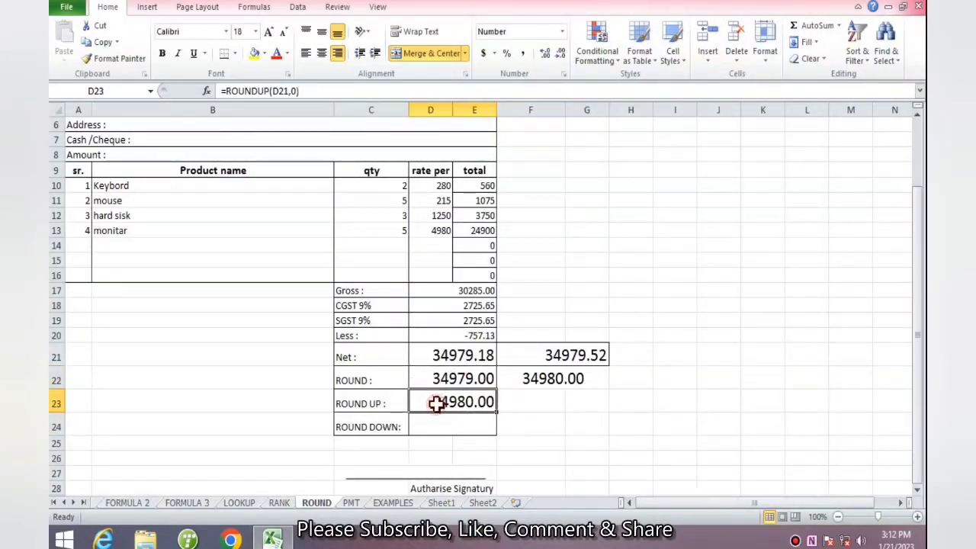
pyautogui.click(472, 352)
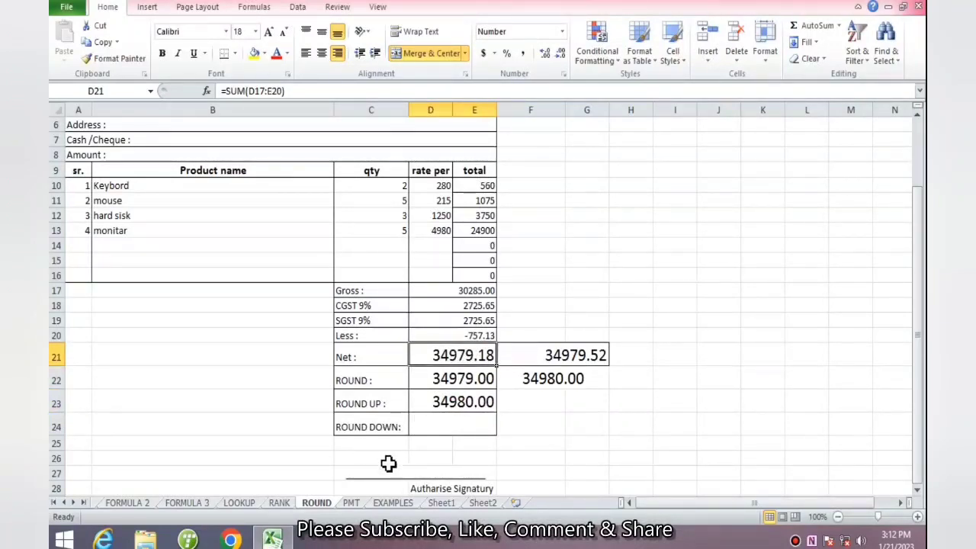
# - Enter the formula =ROUNDDOWN(D21,0) in the ROUND DOWN cell D24
pyautogui.click(448, 428)
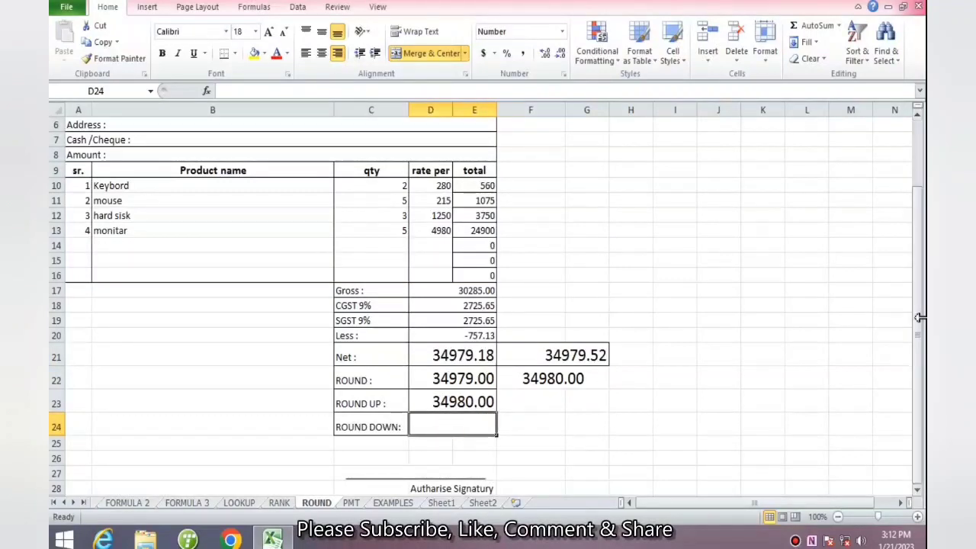
pyautogui.write('=ro')
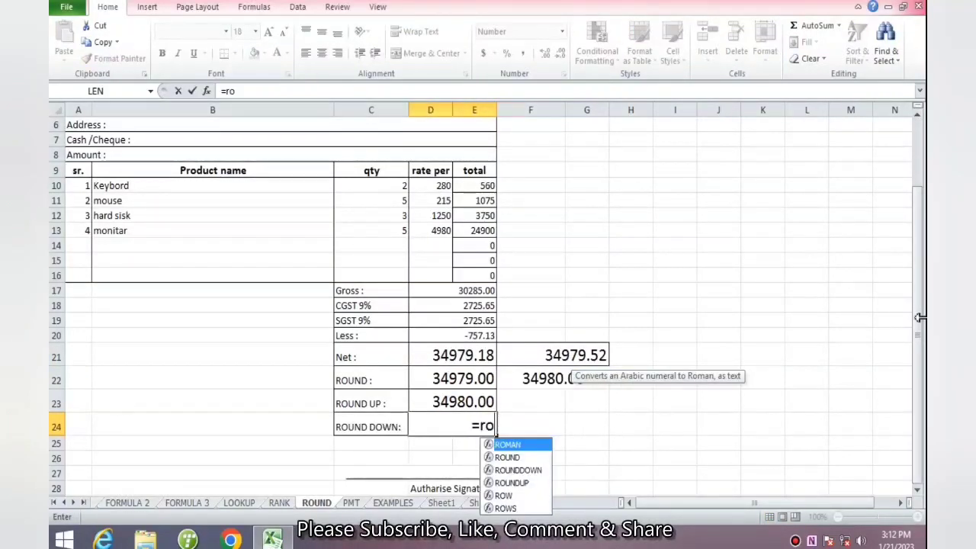
pyautogui.write('unddo')
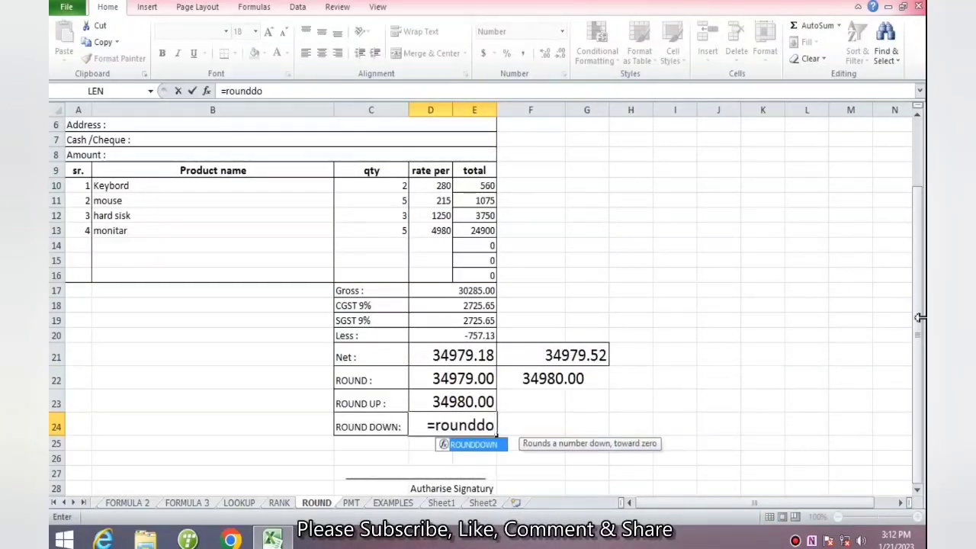
pyautogui.press('Tab')
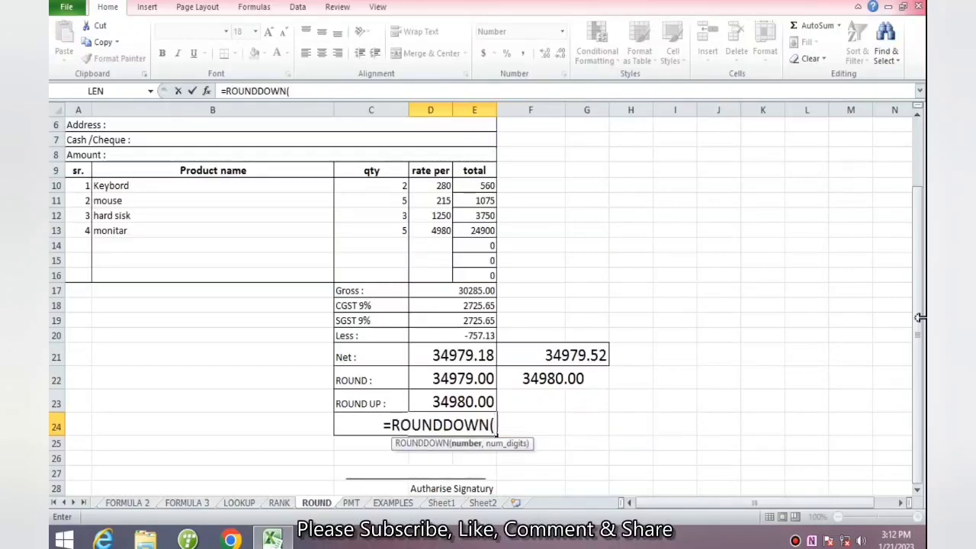
pyautogui.click(460, 355)
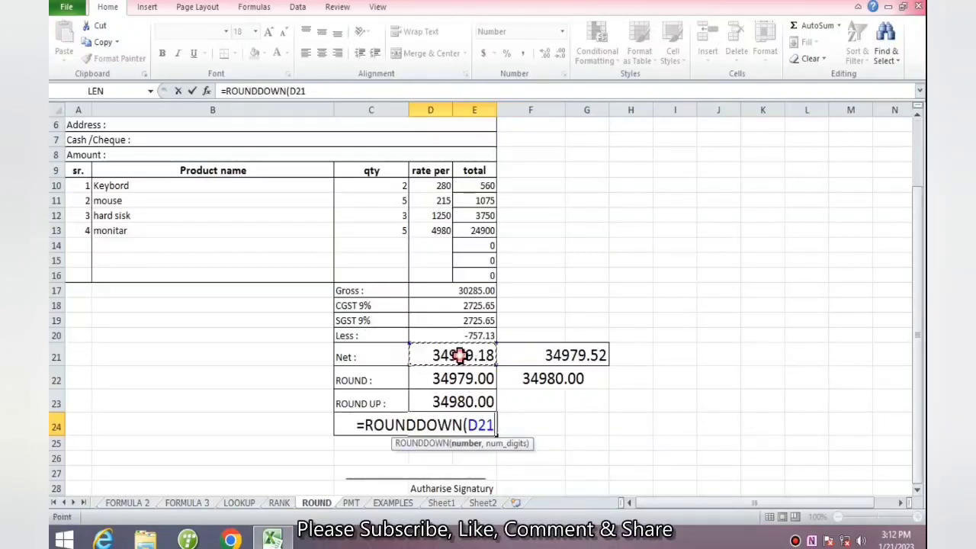
pyautogui.write(',')
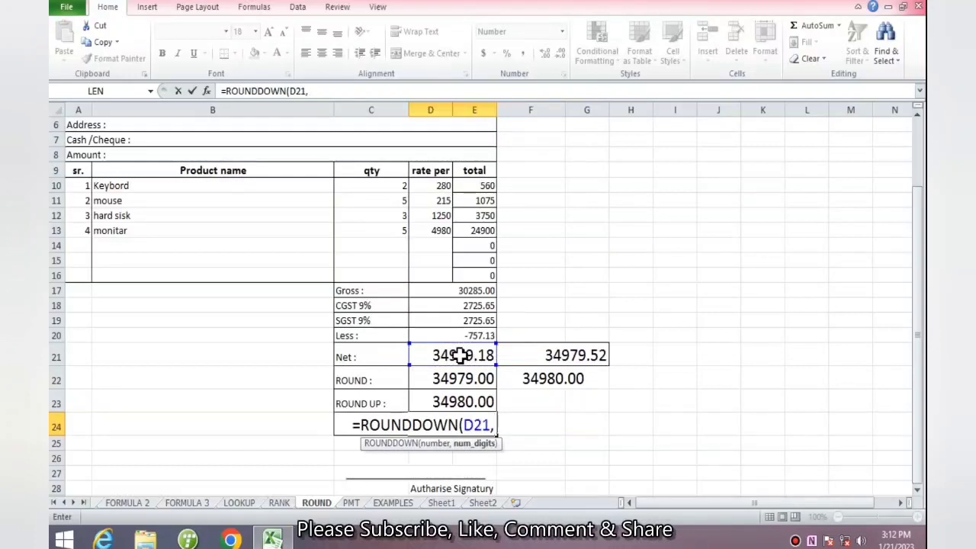
pyautogui.write('0')
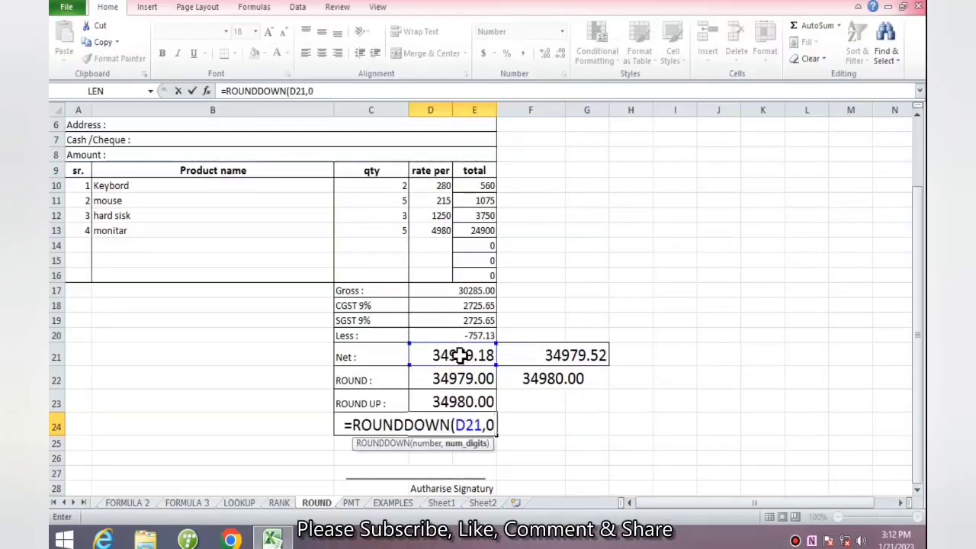
pyautogui.write(')')
pyautogui.press('Return')
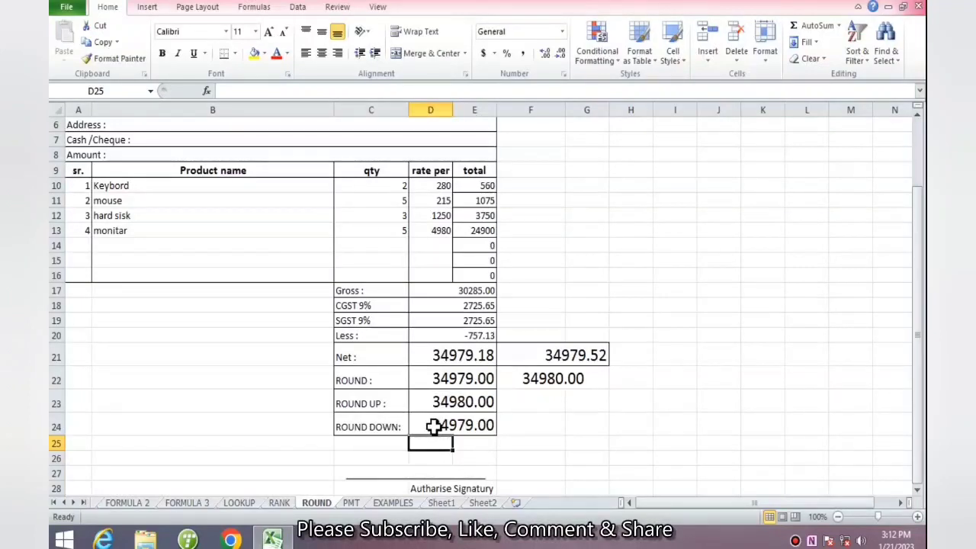
# - Merge and center cells F24:G24 beside the ROUND DOWN result and enlarge their font size to 22
pyautogui.click(583, 355)
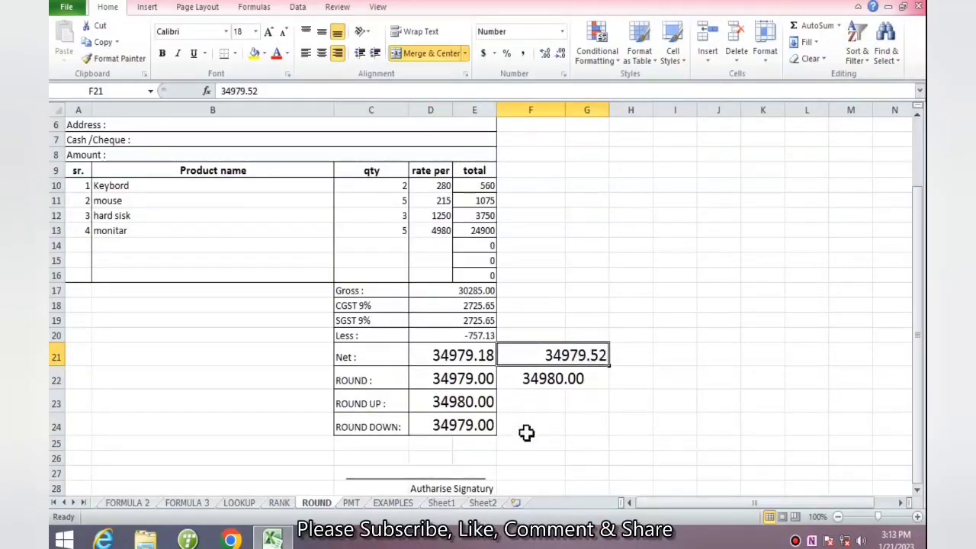
pyautogui.moveTo(521, 421); pyautogui.dragTo(624, 422)
pyautogui.click(432, 53)
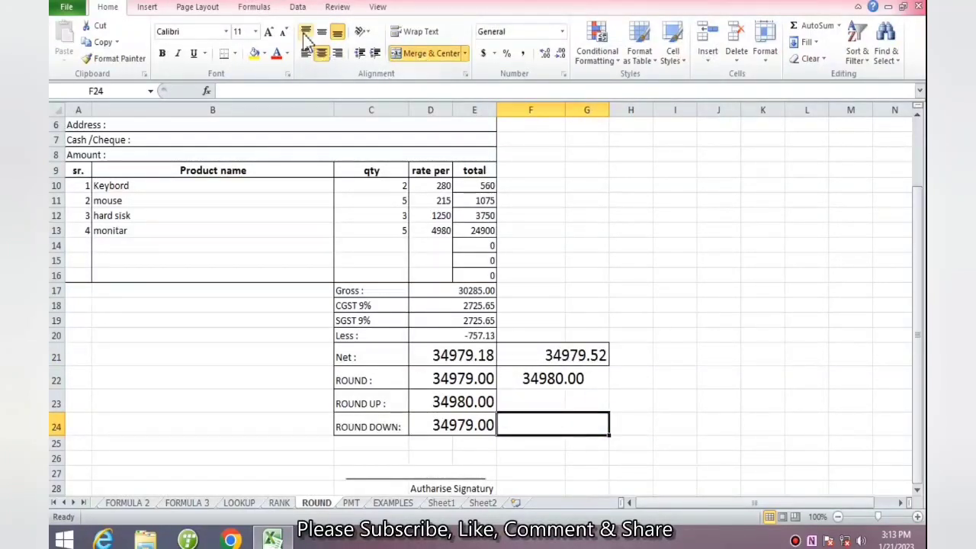
pyautogui.click(267, 31)
pyautogui.click(267, 32)
pyautogui.click(267, 32)
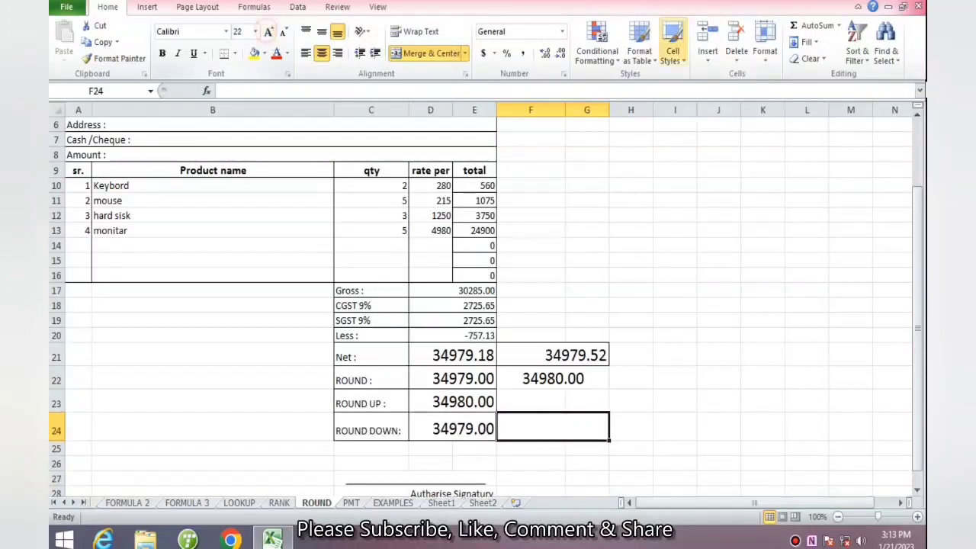
# - Enter the formula =ROUNDDOWN(F21,0) in the merged cell F24
pyautogui.write('=')
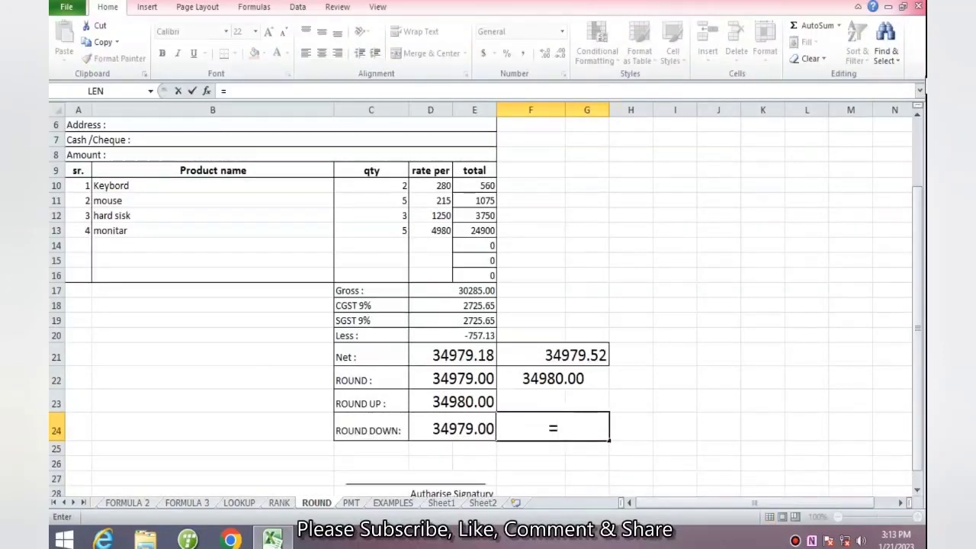
pyautogui.write('roundd')
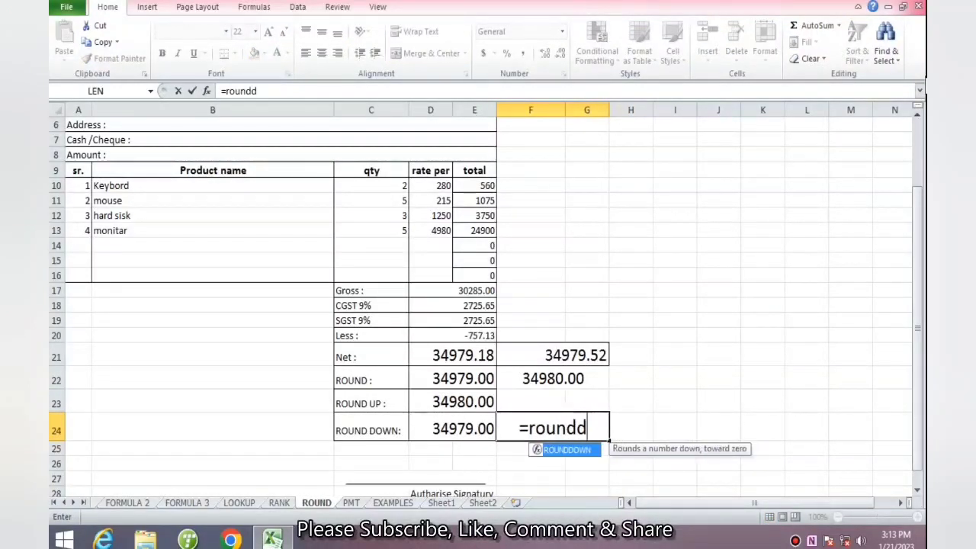
pyautogui.write('own')
pyautogui.press('Tab')
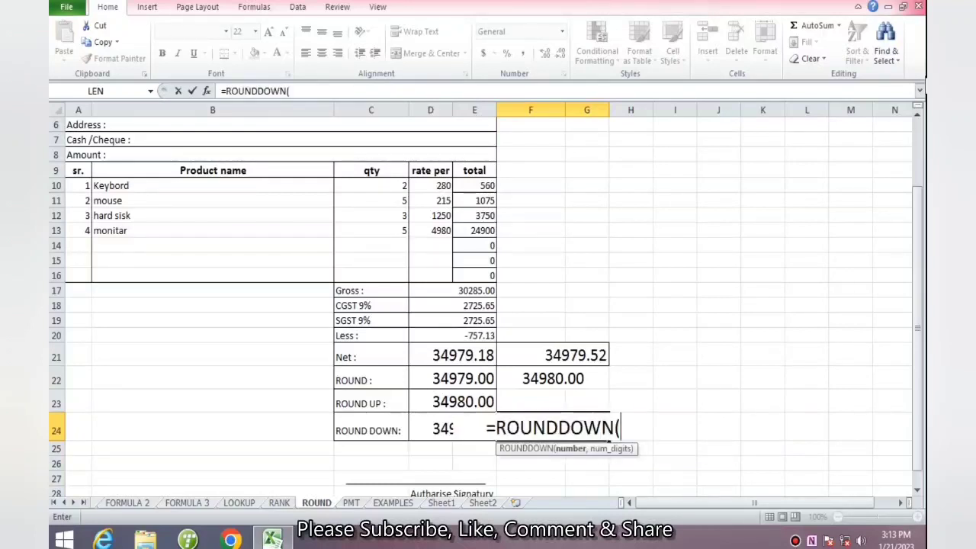
pyautogui.click(528, 357)
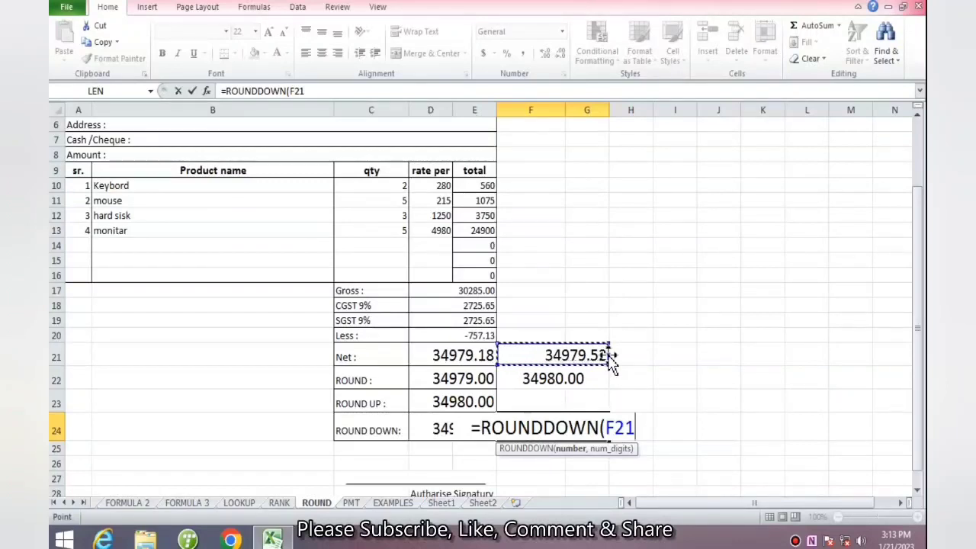
pyautogui.write(',0')
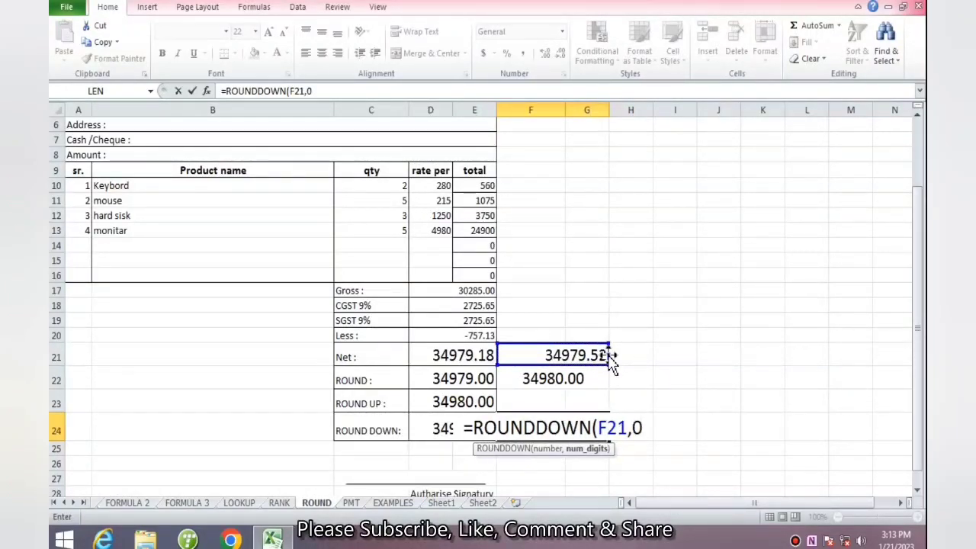
pyautogui.write(')')
pyautogui.press('Return')
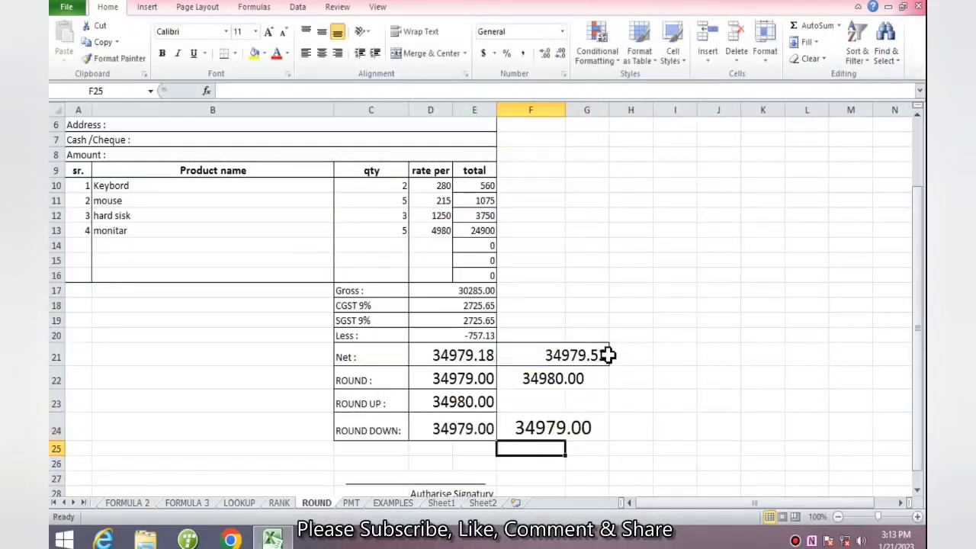
# - Compare the ROUNDDOWN results in F24 and D24 with the amount in F21, the ROUNDUP result in D23 and the ROUND result in F22
pyautogui.click(578, 355)
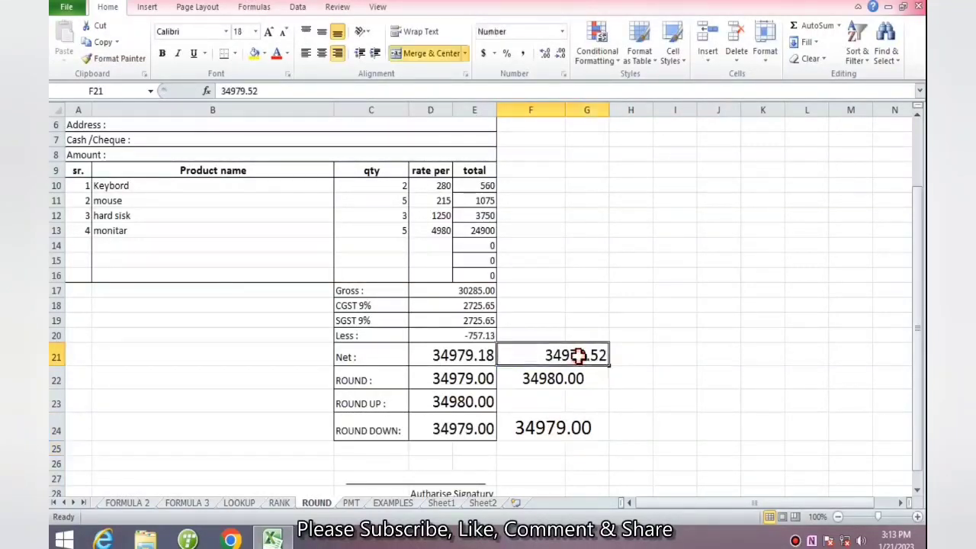
pyautogui.click(526, 430)
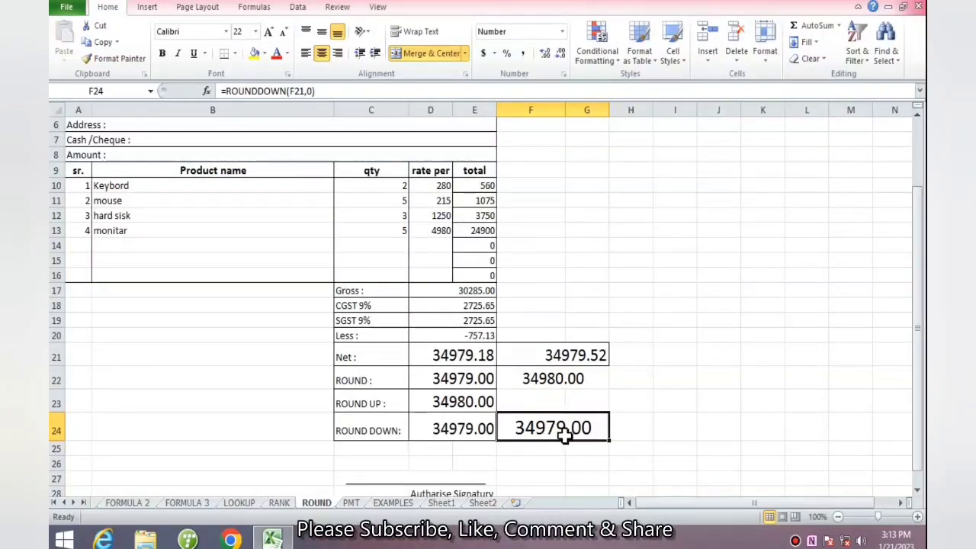
pyautogui.click(465, 428)
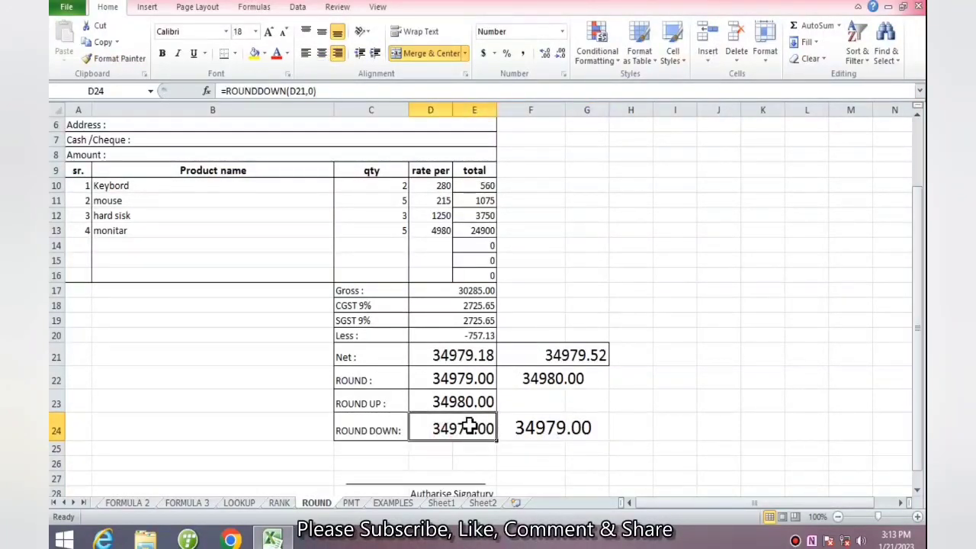
pyautogui.click(452, 403)
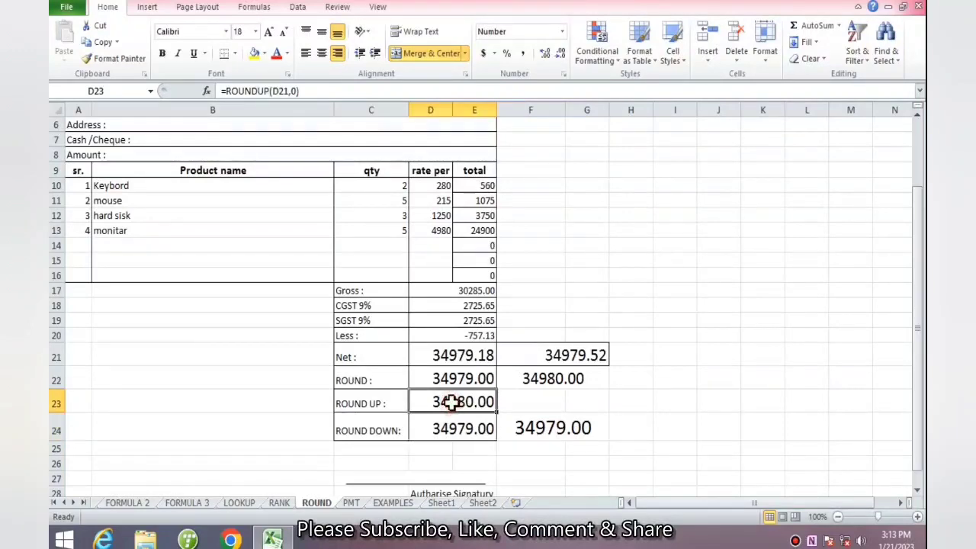
pyautogui.click(584, 377)
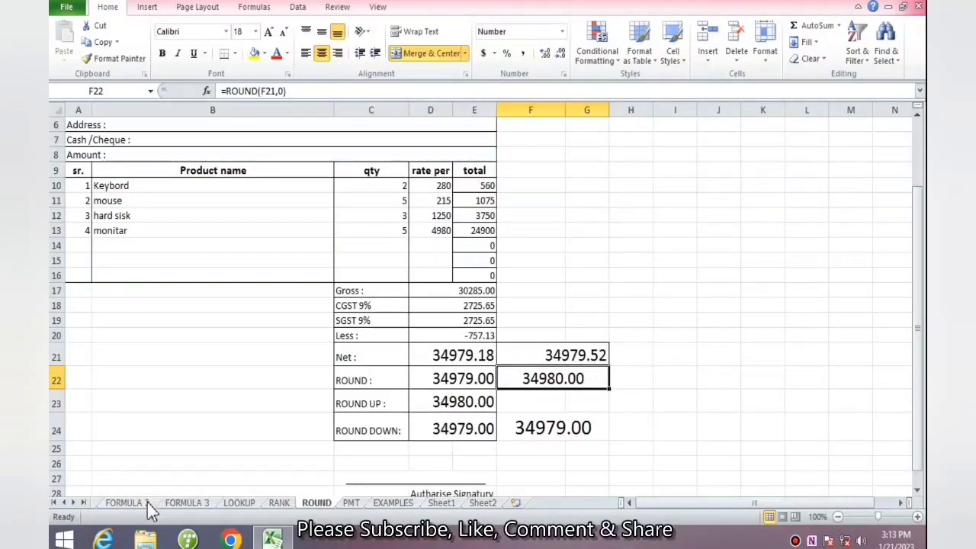
# - Go to the FORMULA 3 sheet and select the ROUND DOWN entry in B13 of the formula list
pyautogui.click(187, 503)
pyautogui.click(251, 458)
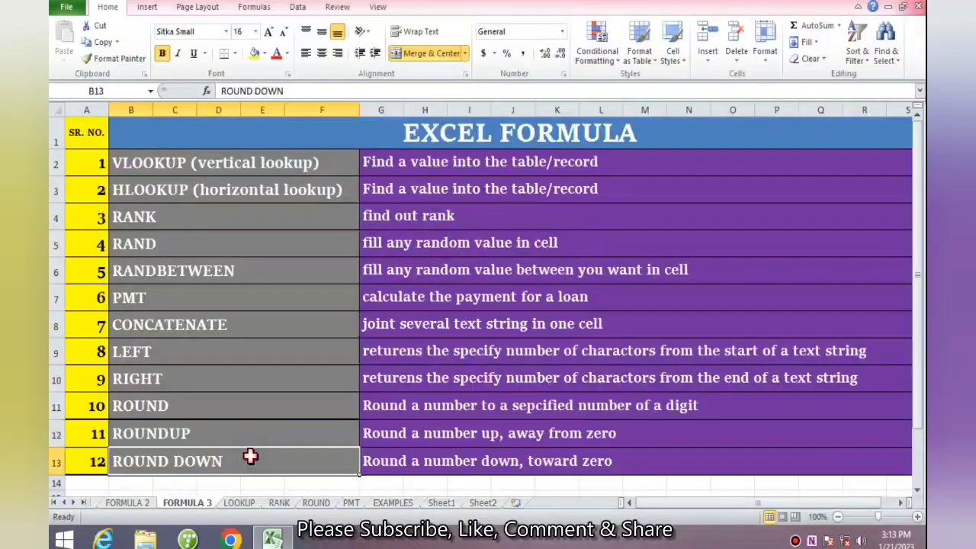